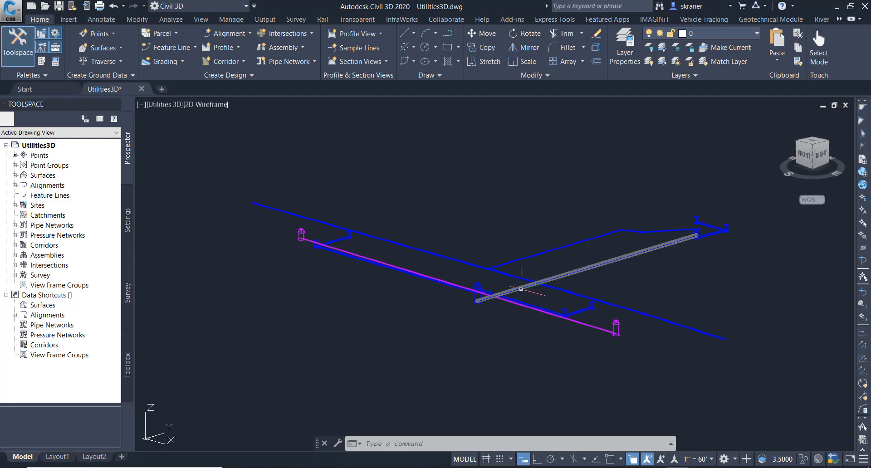
mouse_move(521, 289)
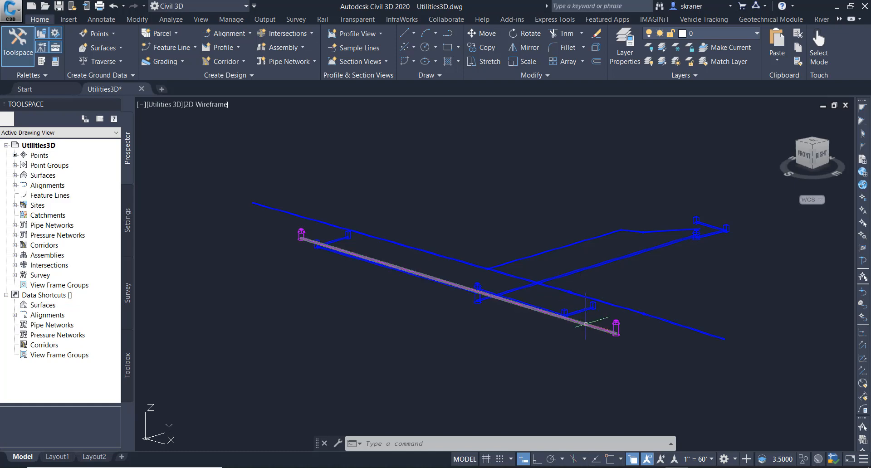
mouse_move(586, 324)
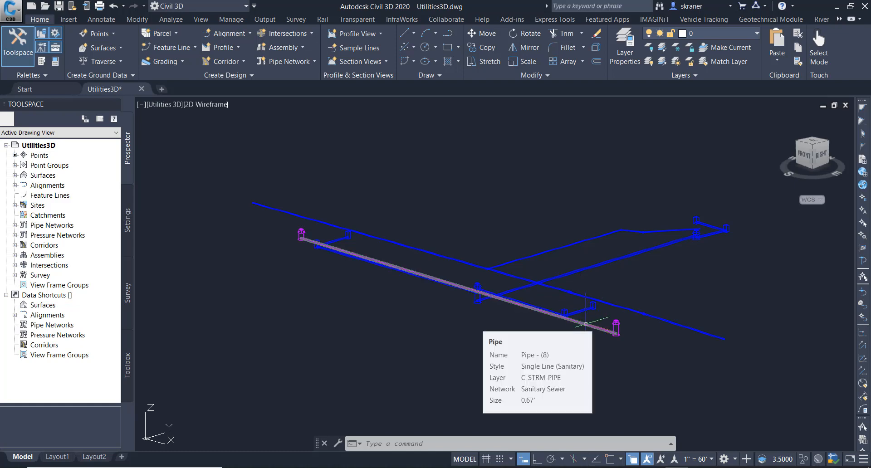
mouse_move(608, 304)
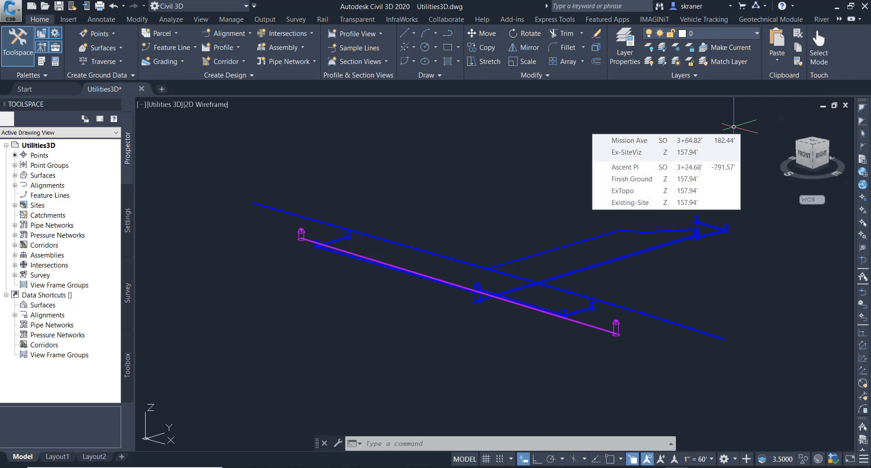
- Open the property set definitions manager and create a new property set definition
click(238, 21)
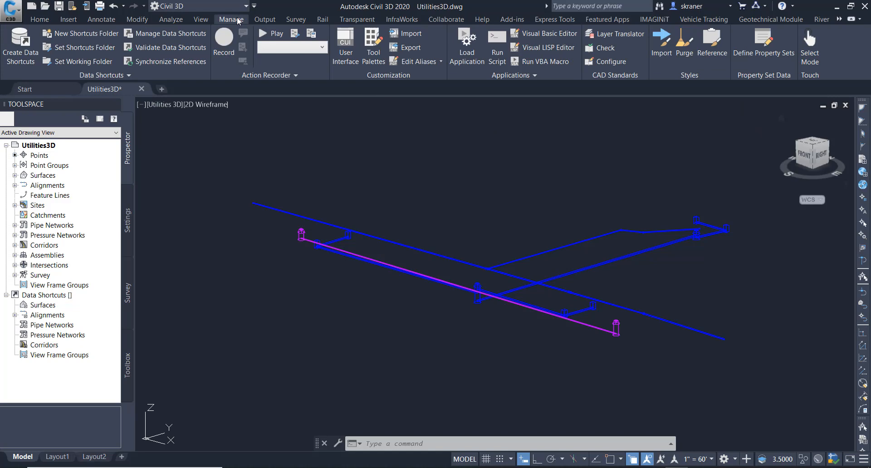
click(765, 36)
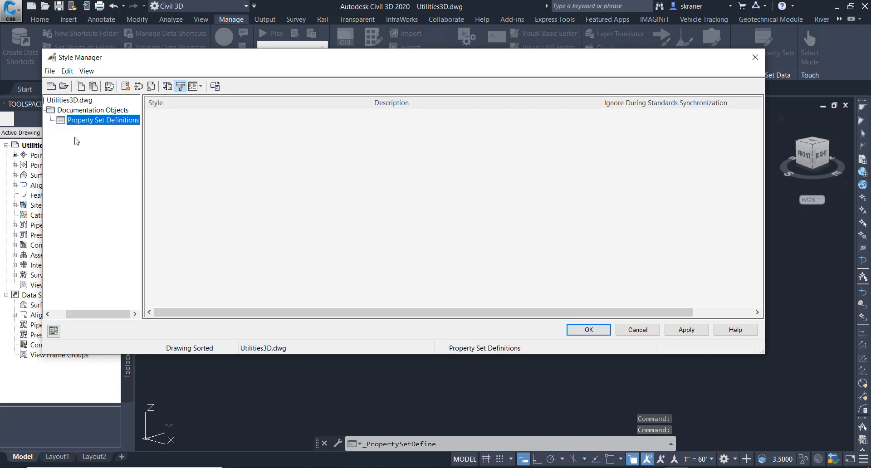
right_click(101, 124)
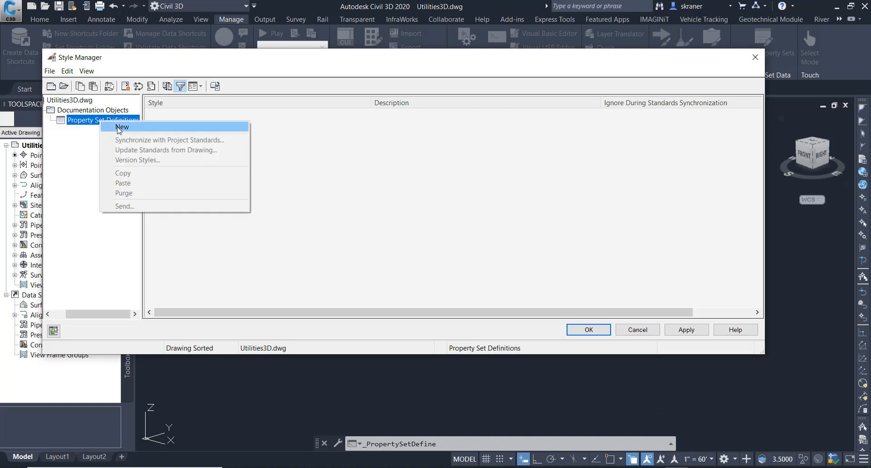
click(118, 130)
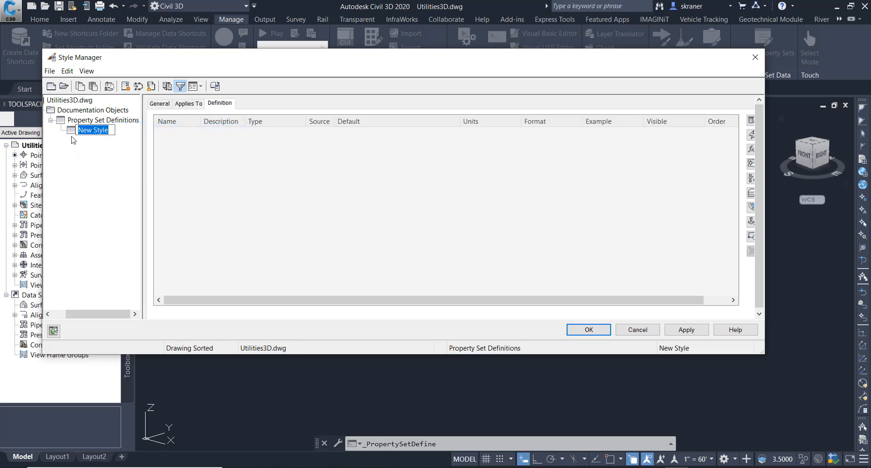
- Name the new property set definition Sewer Data
click(160, 104)
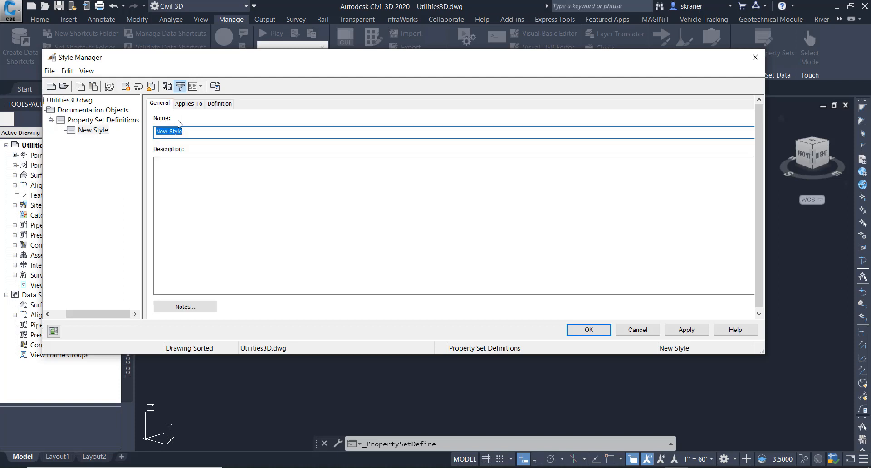
text(Sewer Data)
click(163, 162)
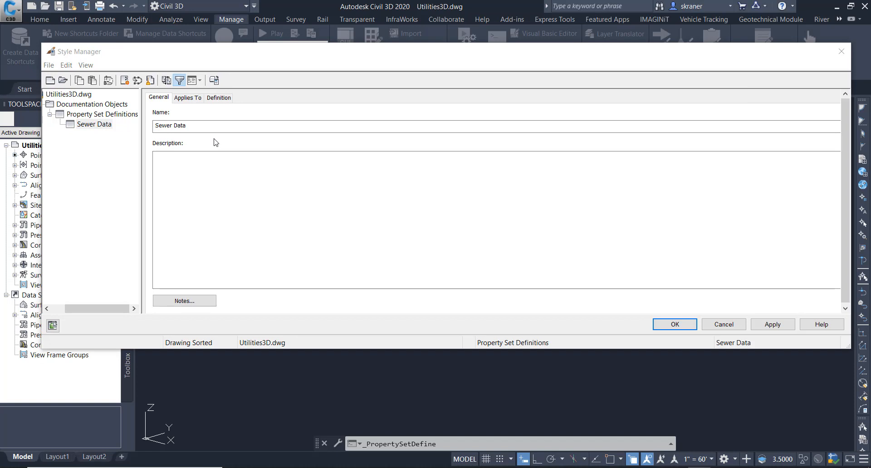
- Add a manual property named Owner to the Sewer Data definition, starting from the default
click(221, 100)
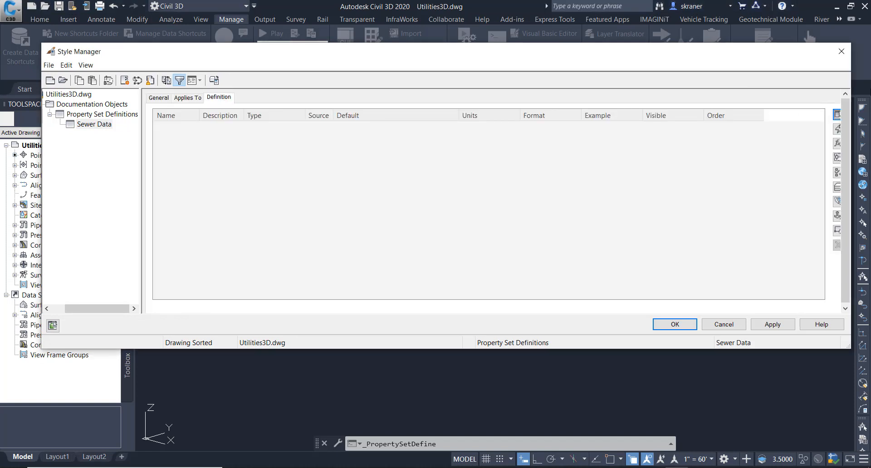
drag(852, 85, 860, 86)
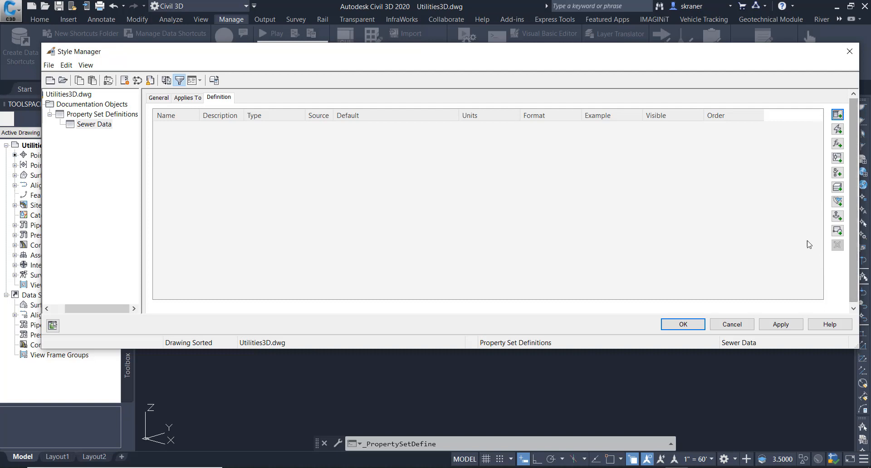
click(837, 115)
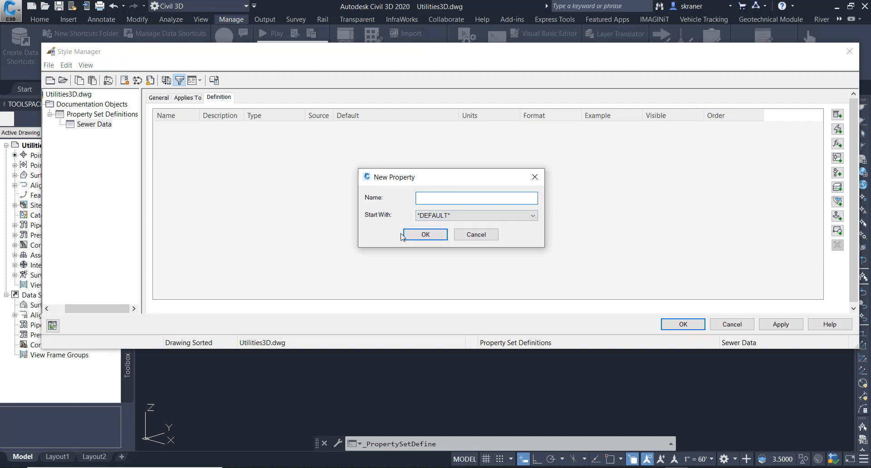
text(Owner)
click(533, 216)
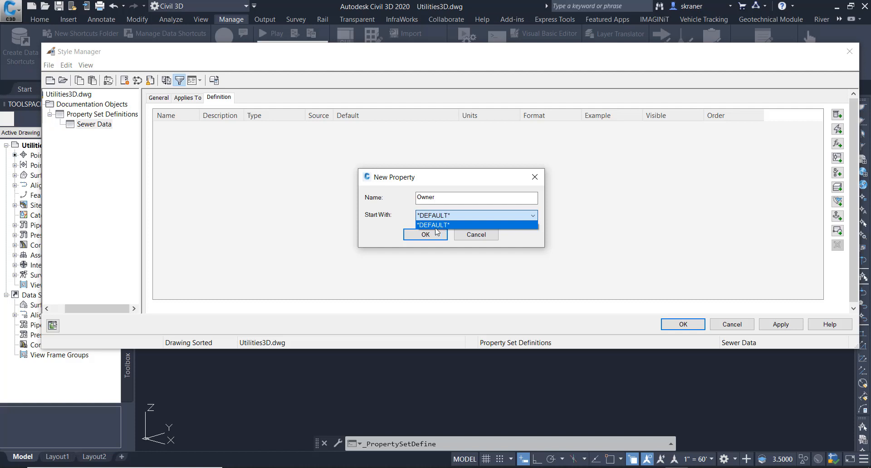
click(436, 227)
click(425, 234)
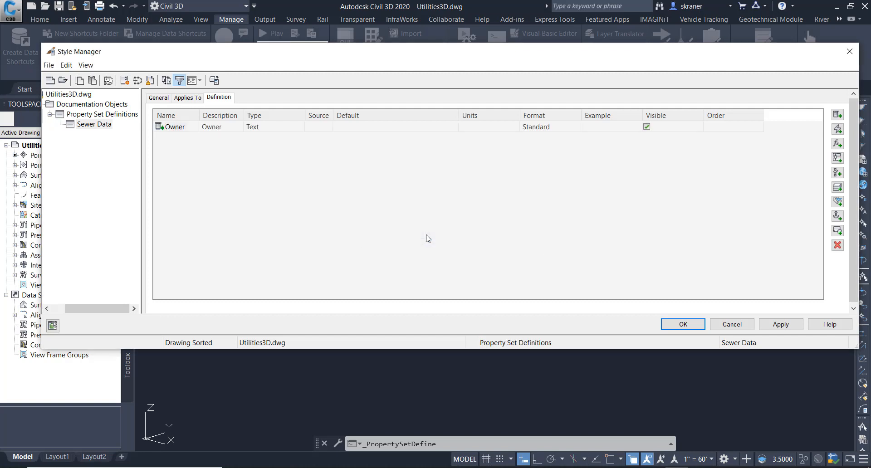
- Set the Owner property's description to Utilty Owner
click(238, 127)
click(238, 127)
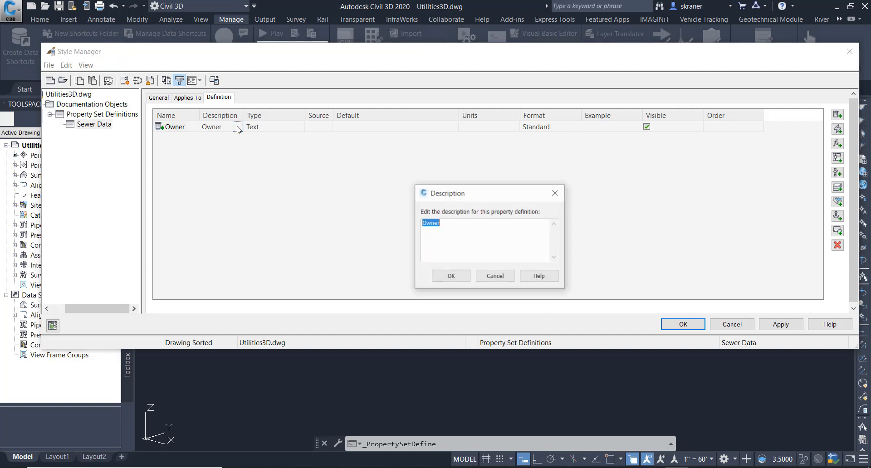
click(424, 224)
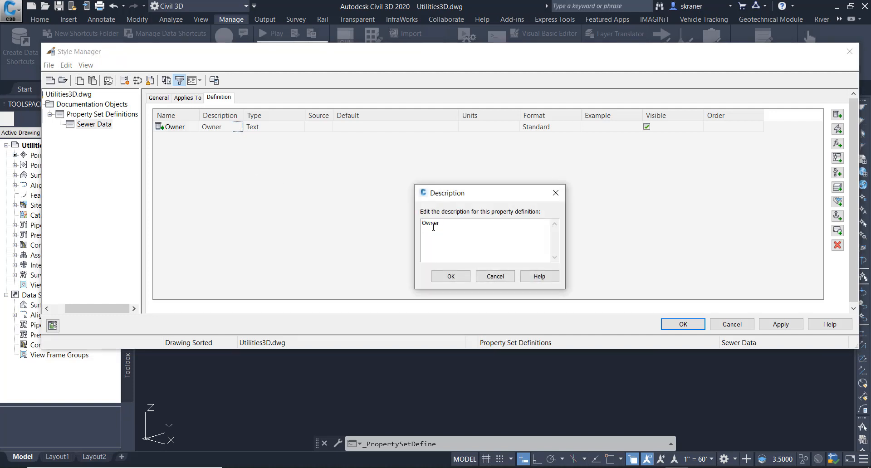
text(Utily)
key(BackSpace)
text(ity)
click(457, 276)
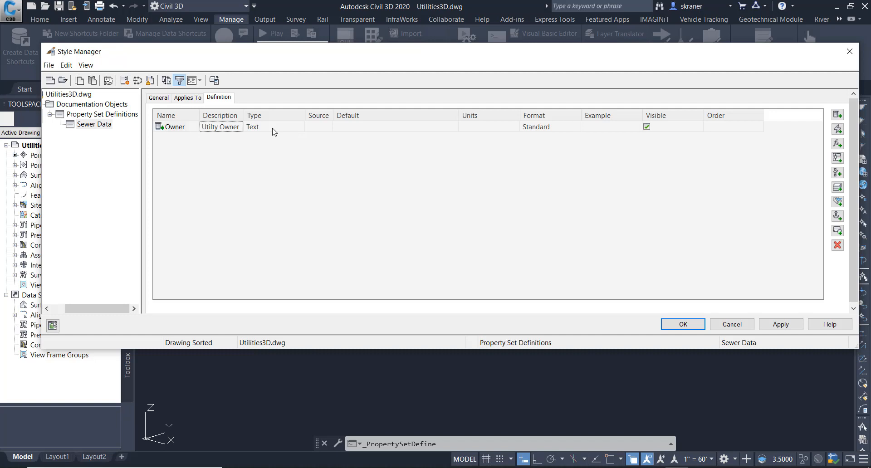
- Set the Owner property's type to Text
click(300, 131)
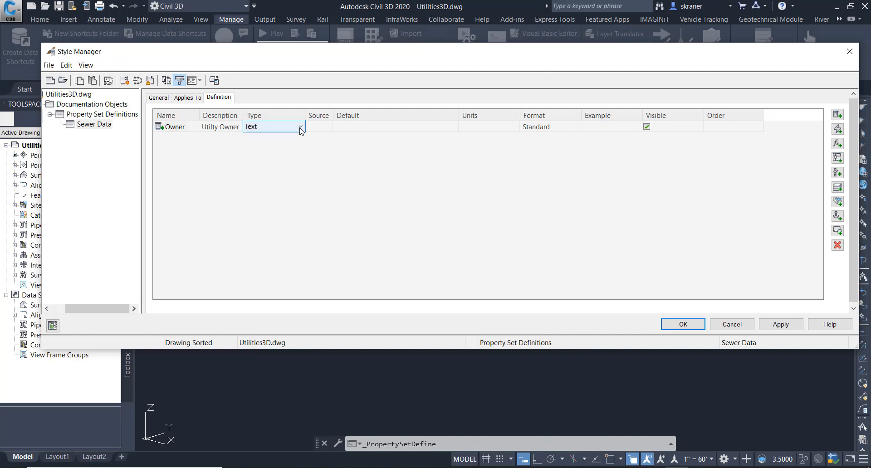
click(301, 130)
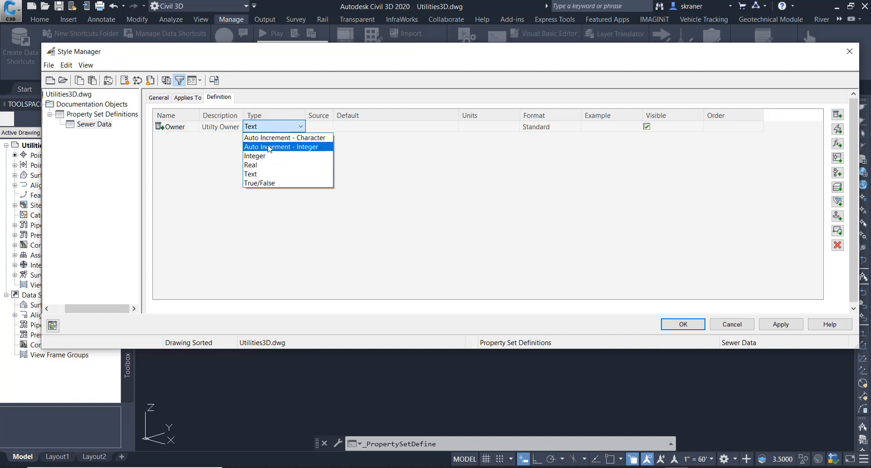
click(253, 175)
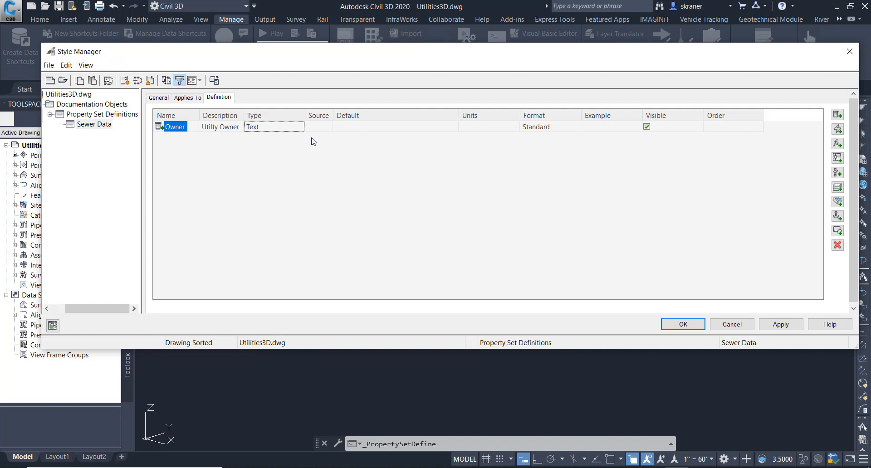
- Paste City Sewers & Drains as the Owner property's default value
click(341, 128)
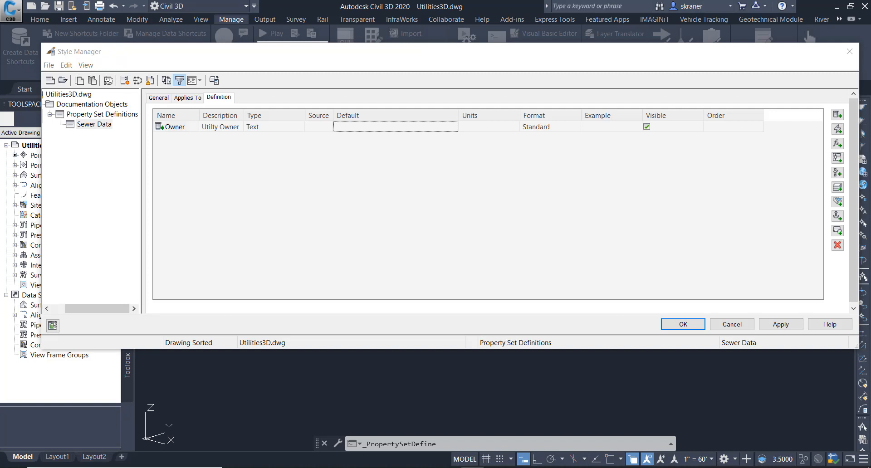
click(379, 128)
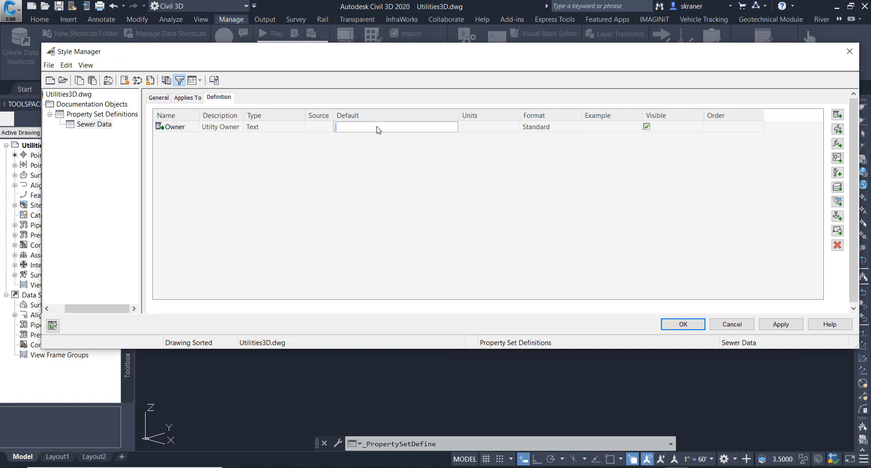
right_click(377, 130)
click(400, 166)
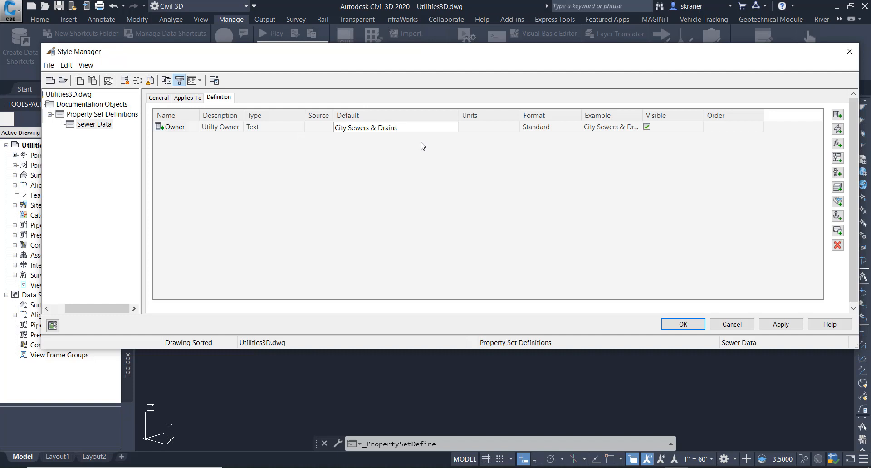
- Add a manual property named DataSource, without a space, starting from the Sewer Data Owner property
click(838, 116)
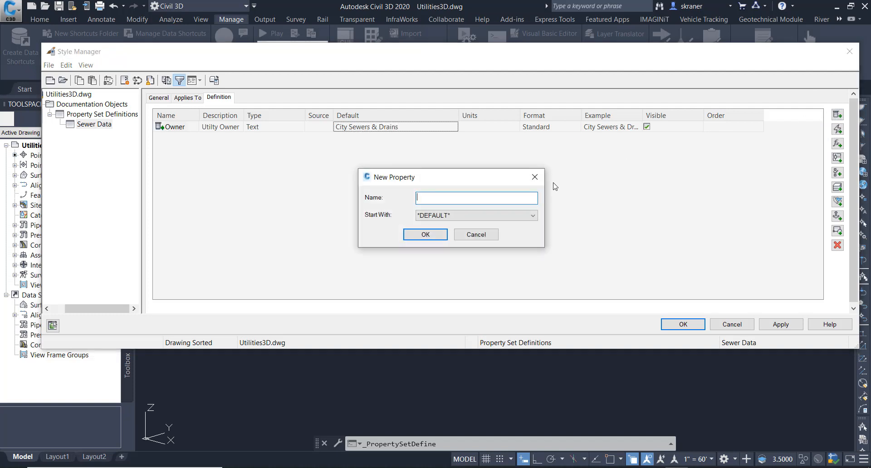
text(DataSour)
text(ce)
click(430, 197)
click(421, 235)
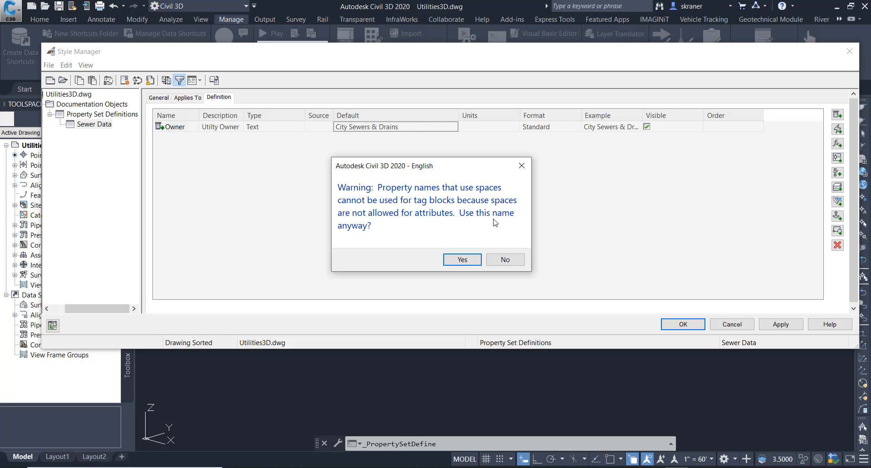
click(504, 262)
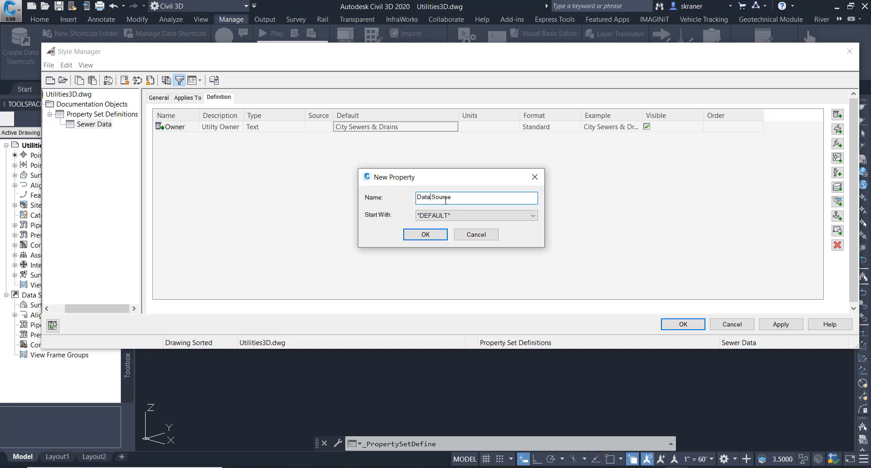
key(Delete)
click(535, 218)
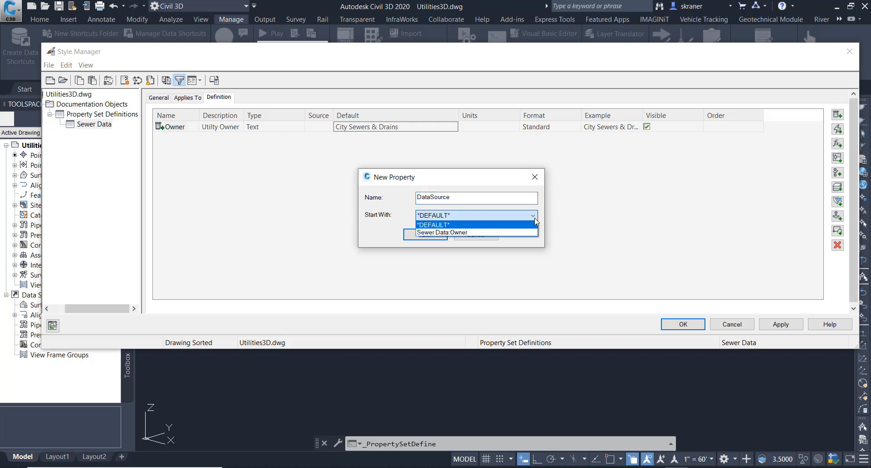
click(430, 233)
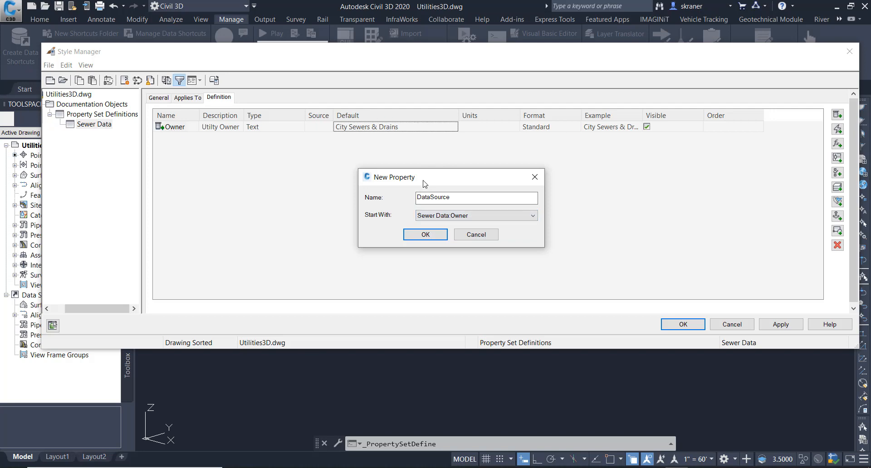
click(413, 235)
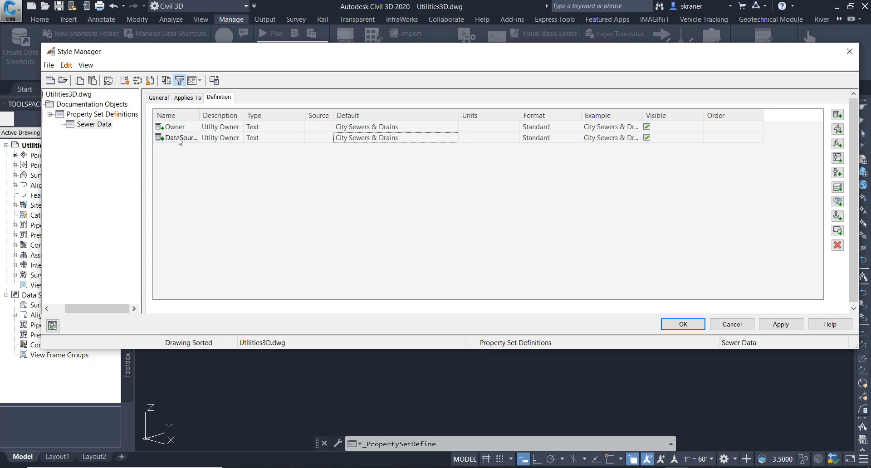
- Set the DataSource property's description to Source of utility size, type, and location data
double_click(198, 114)
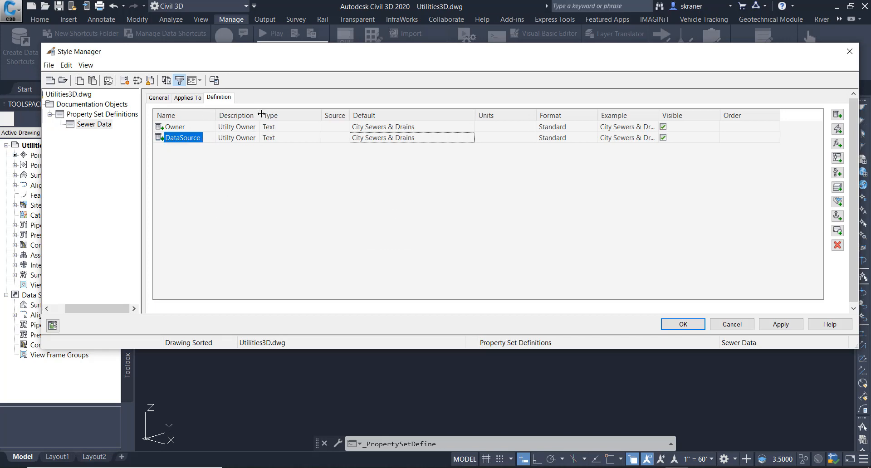
drag(261, 113, 304, 114)
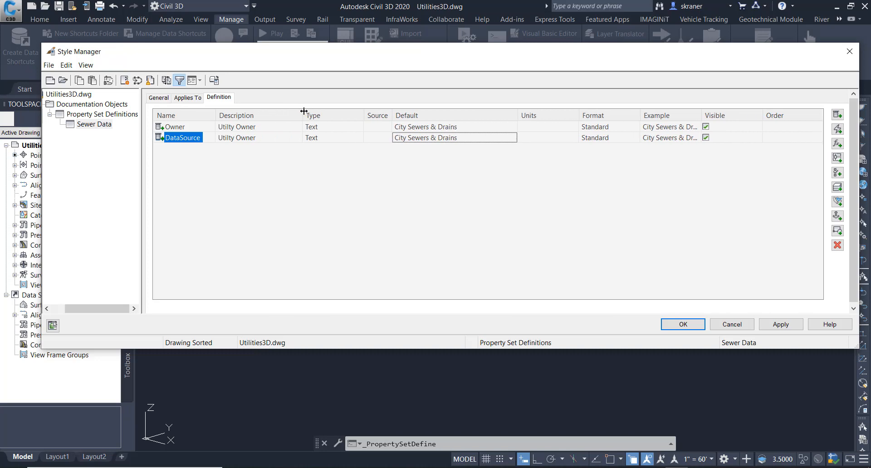
click(286, 140)
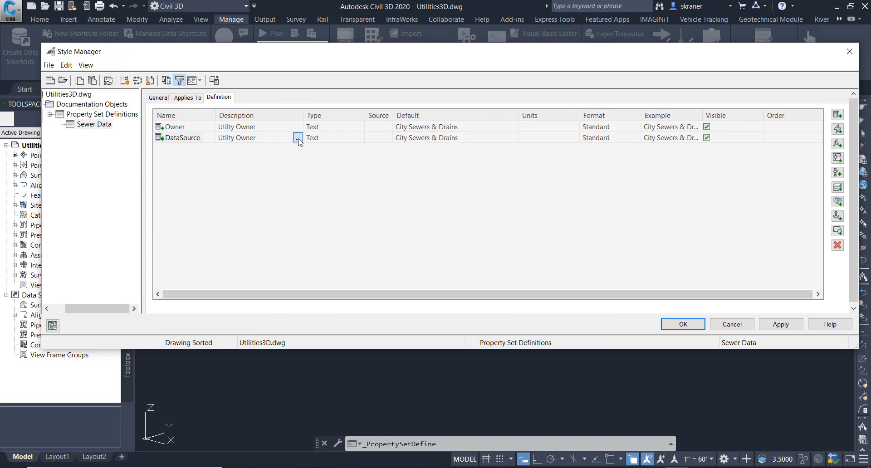
click(298, 138)
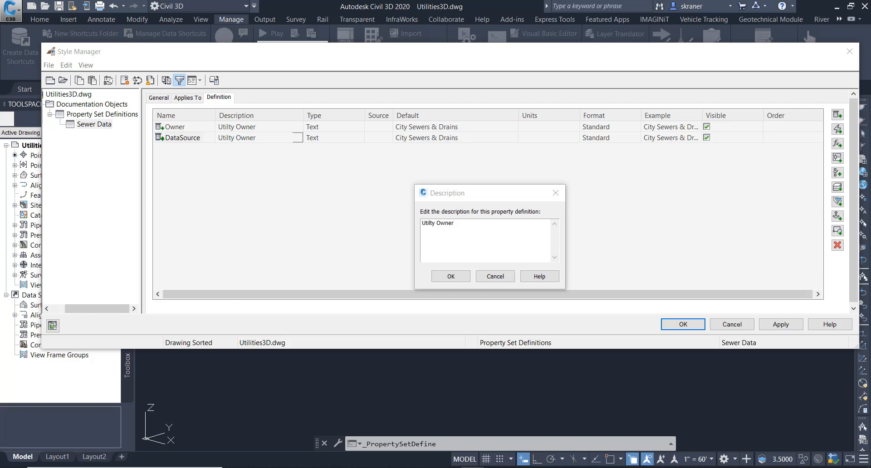
drag(454, 223, 421, 229)
right_click(452, 225)
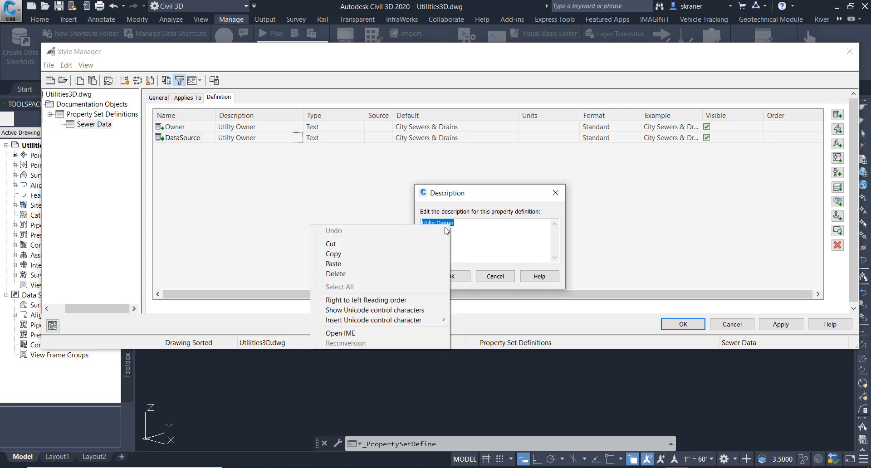
click(409, 266)
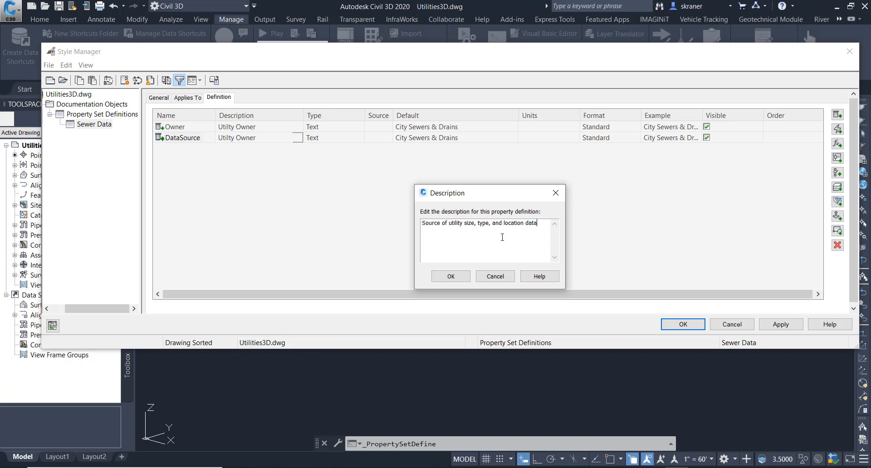
click(454, 276)
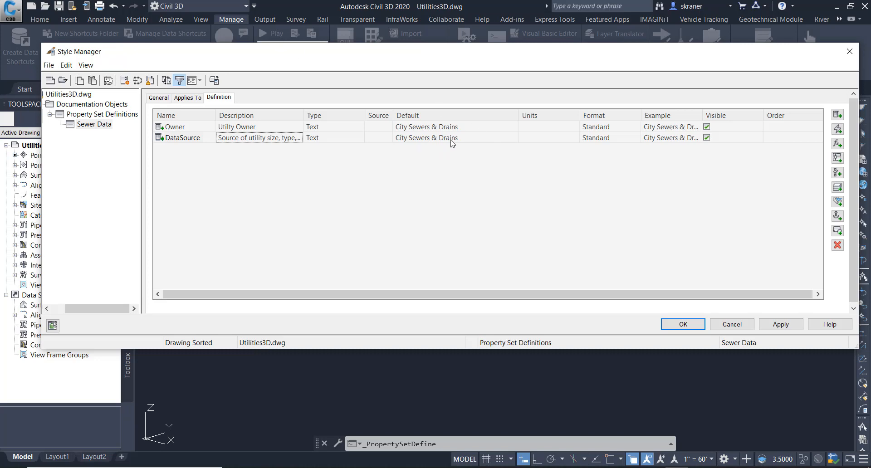
- Change the DataSource property's default value to City Sewer Atlas
click(428, 142)
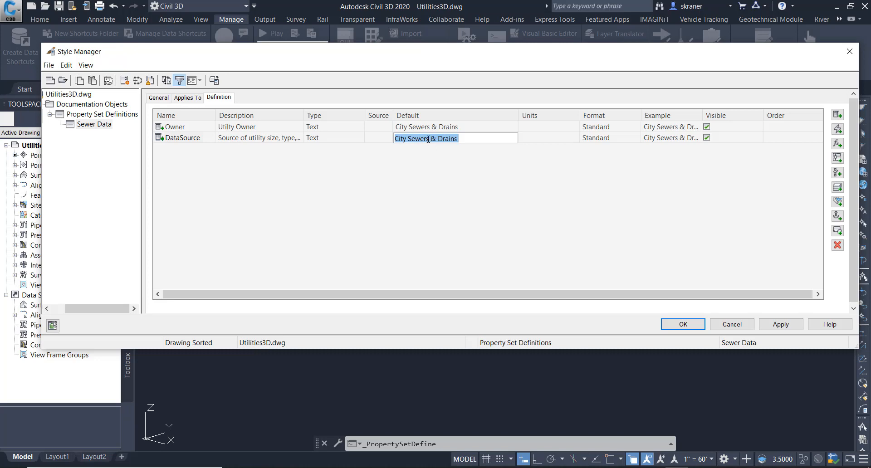
click(428, 140)
text(Atlas)
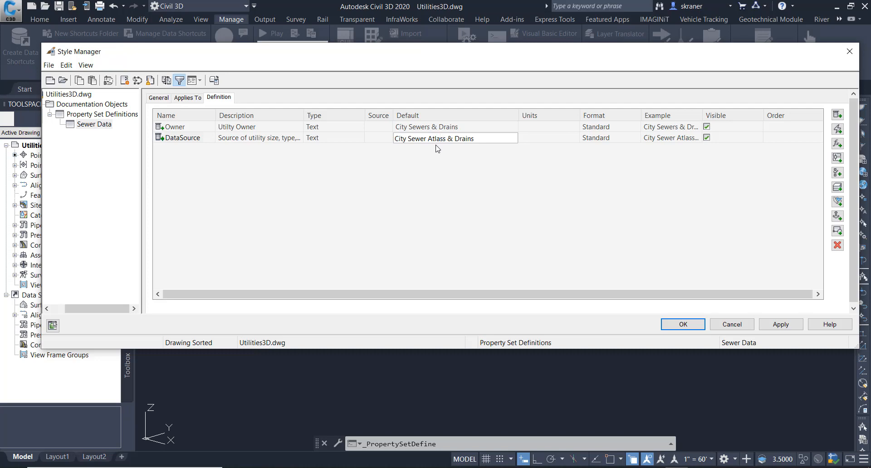
key(Delete)
key(Delete)
key(Delete)
key(Delete)
key(Delete)
key(Delete)
key(Delete)
key(Delete)
key(Delete)
- Add a manual property named Condition to the Sewer Data definition
click(838, 115)
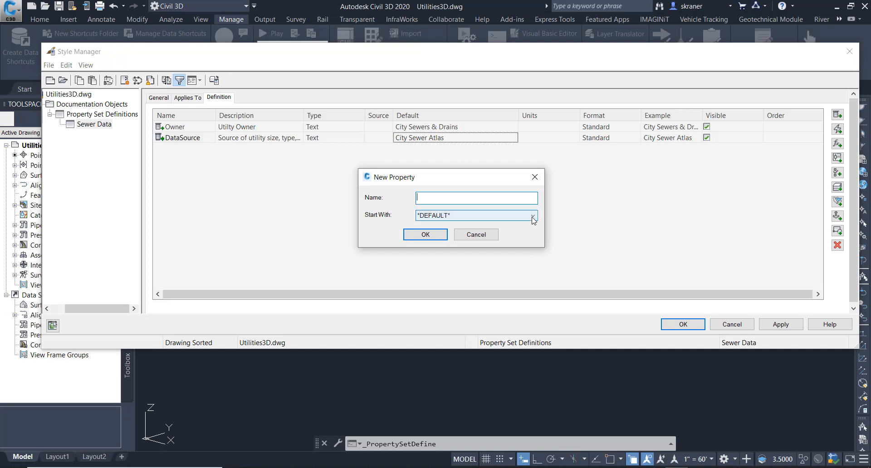
text(Condition)
click(424, 234)
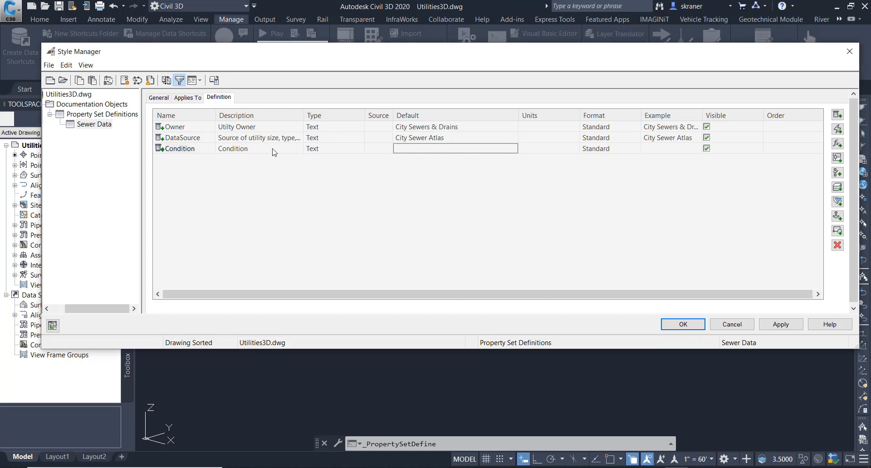
- Set the Condition property's description to Utility condition from A to F and enter F as its default value
click(286, 150)
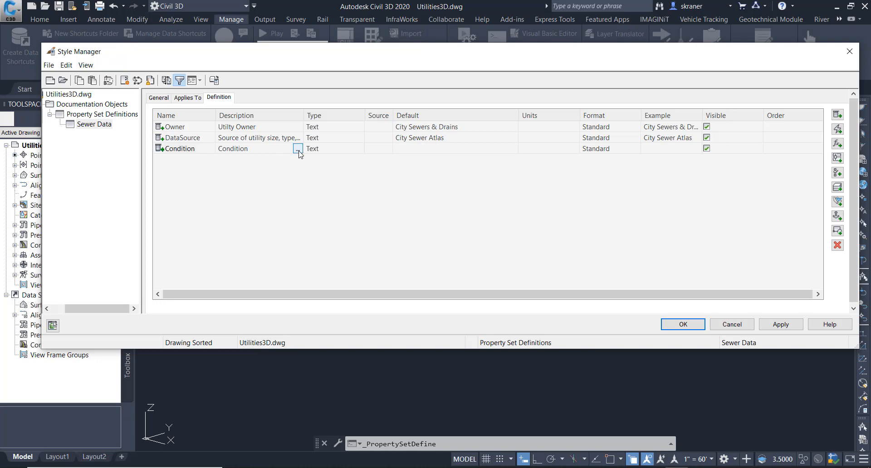
click(297, 149)
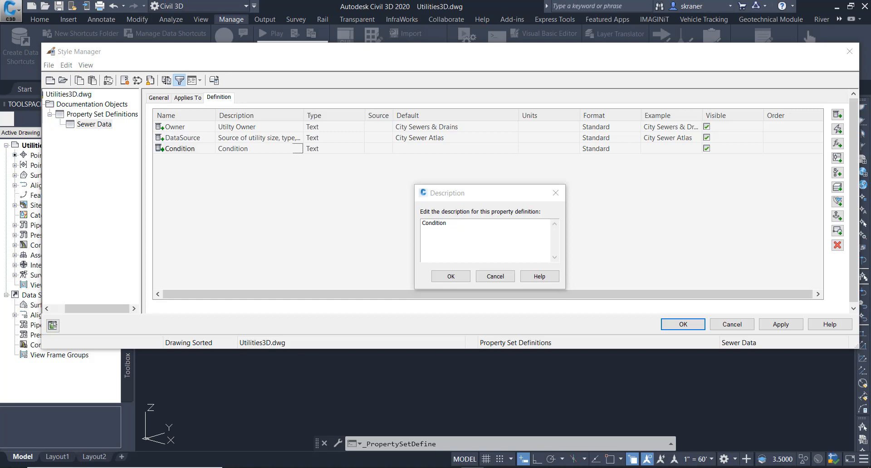
double_click(424, 225)
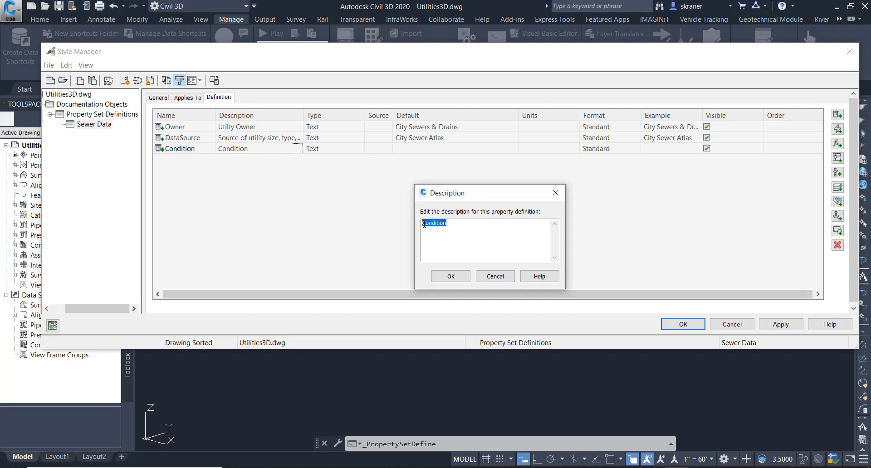
right_click(440, 225)
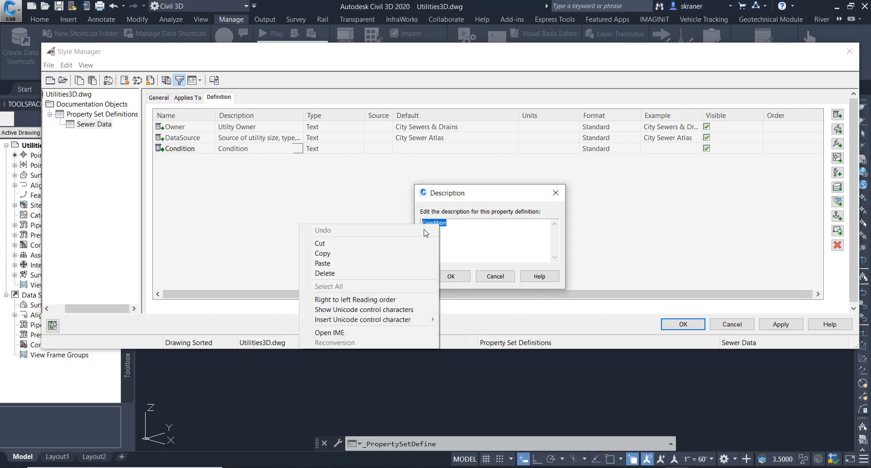
click(356, 266)
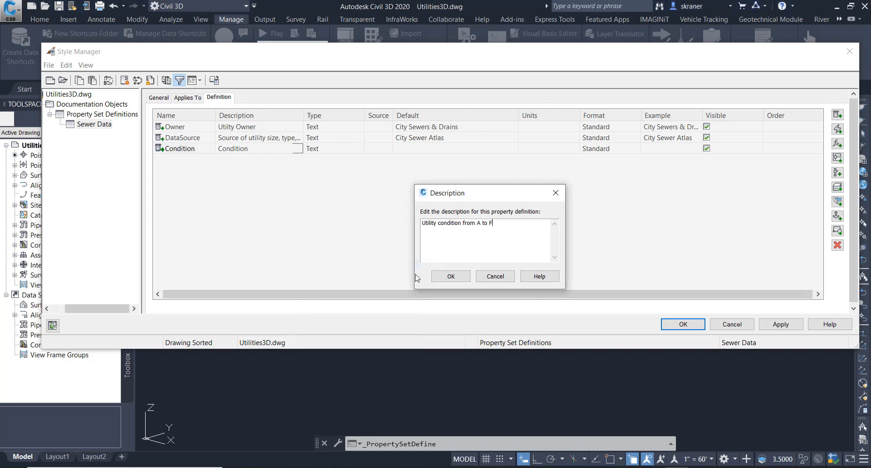
click(450, 277)
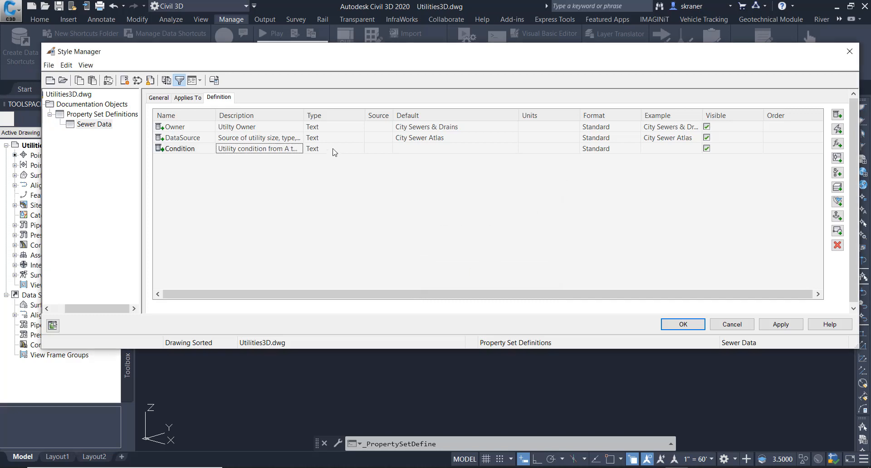
click(404, 152)
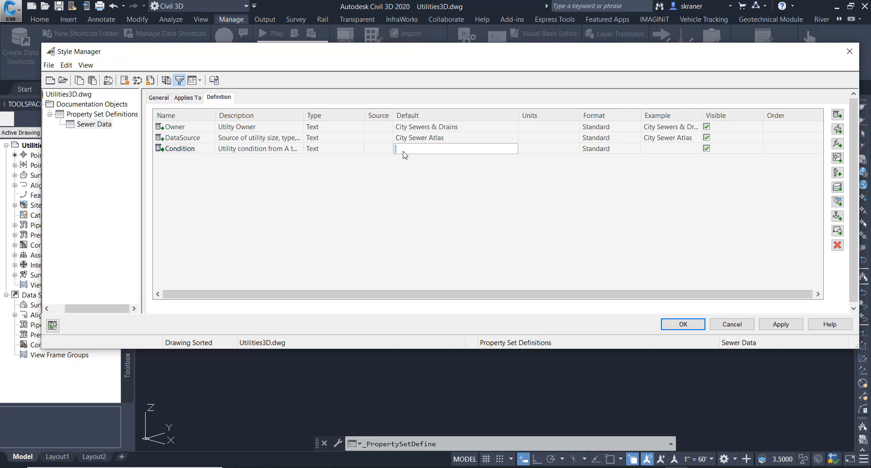
text(F)
- Make Sewer Data apply to Pipe and Structure objects and apply the changes
click(188, 99)
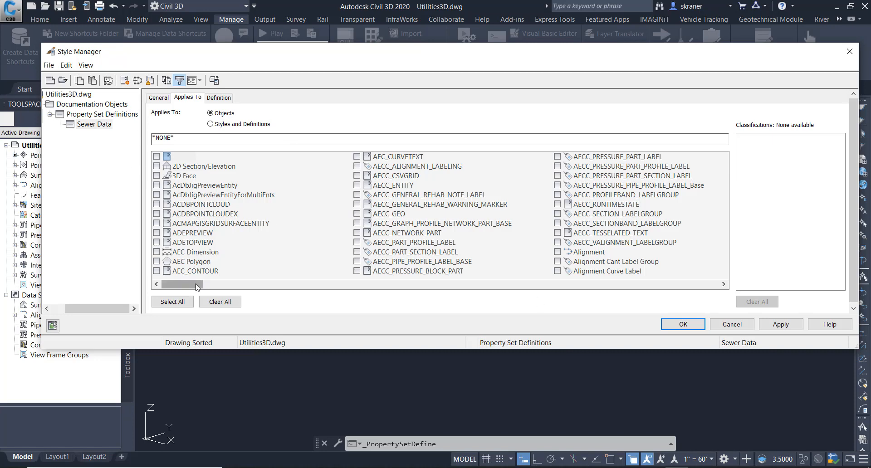
drag(196, 286, 507, 299)
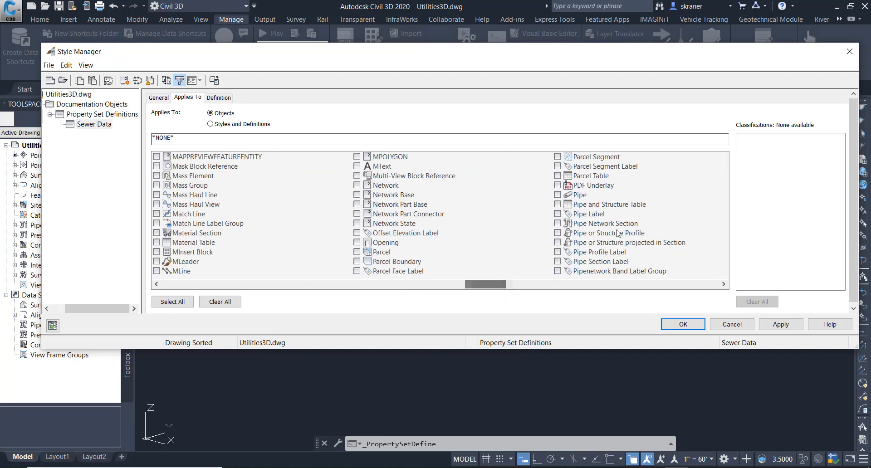
click(558, 195)
drag(508, 288, 611, 290)
click(558, 271)
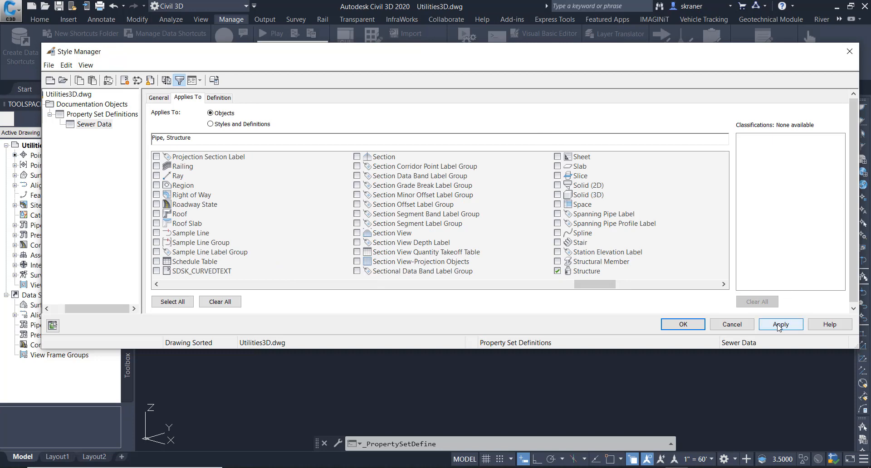
click(778, 326)
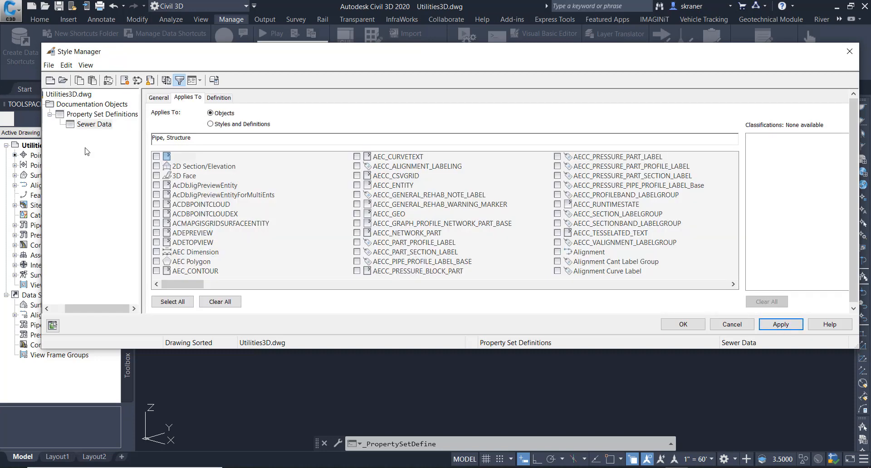
- Create a new property set definition named Water Data
right_click(100, 117)
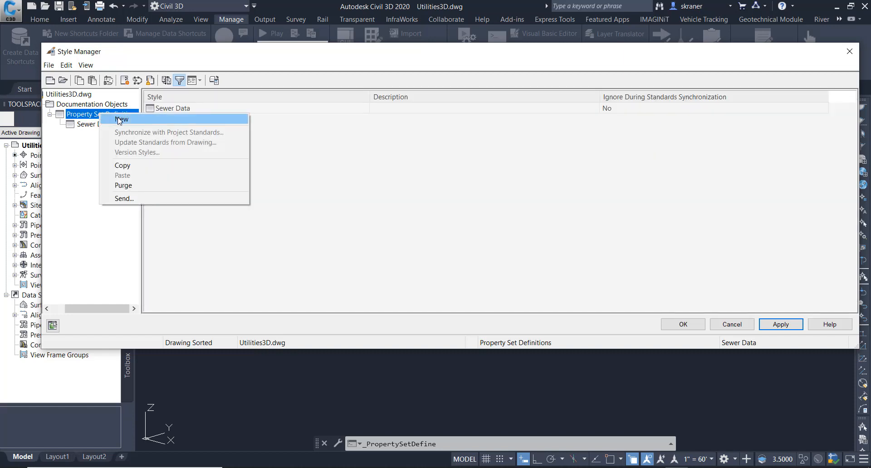
click(119, 120)
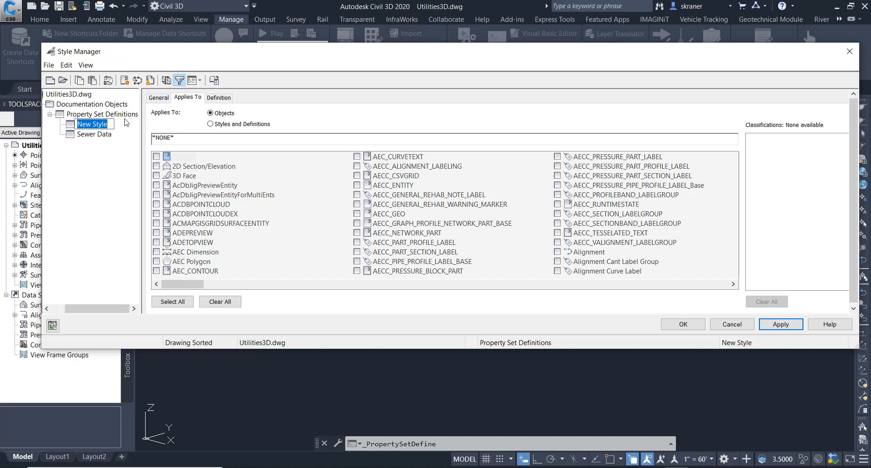
text(Water Data)
click(158, 98)
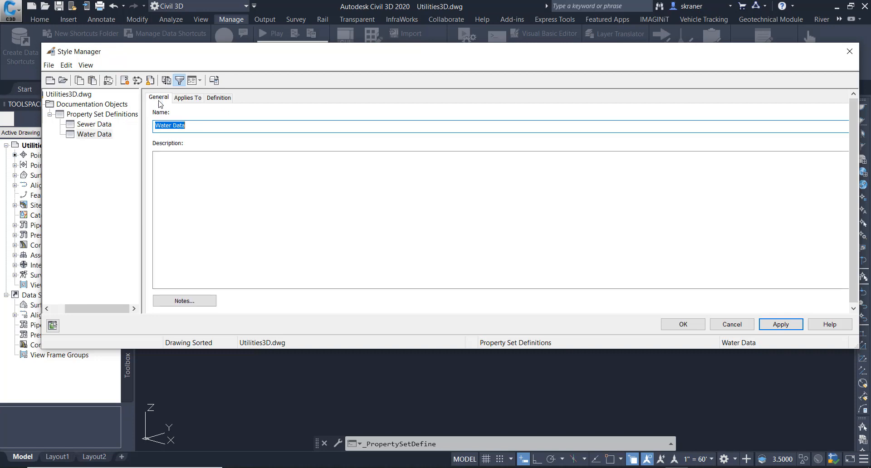
- Add a manual property named Owner to the Water Data definition
click(219, 100)
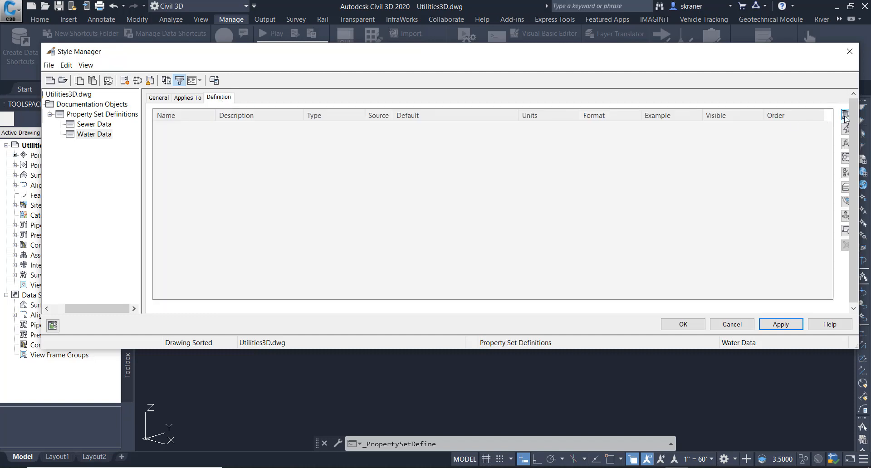
click(845, 116)
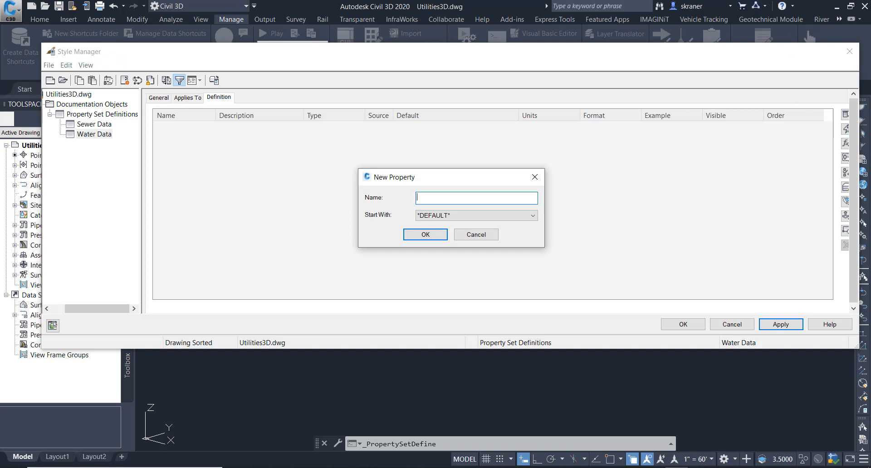
text(Owner)
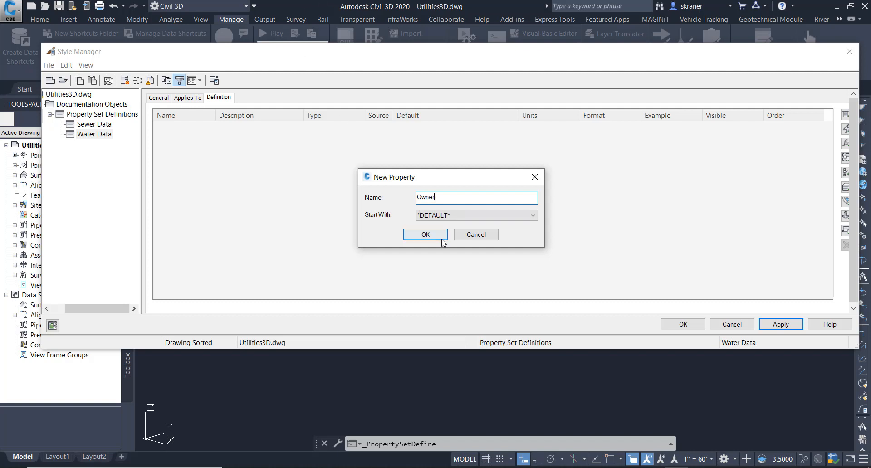
click(425, 235)
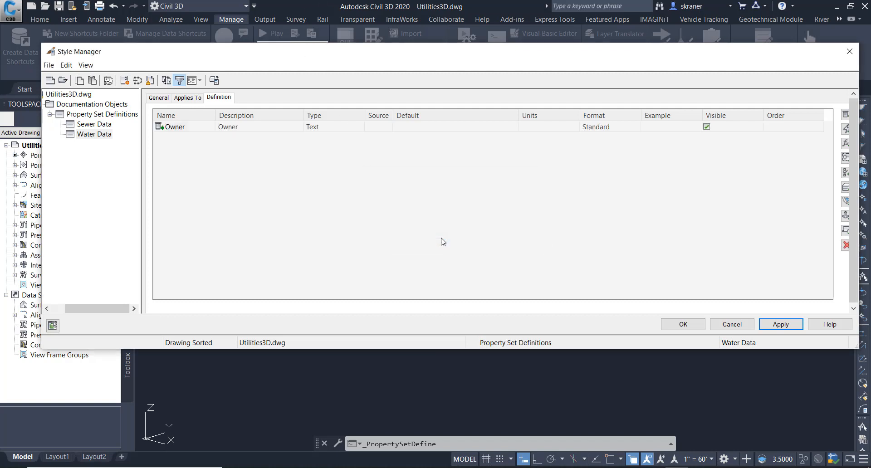
- Set the Water Data Owner property's description to Utility Owner
click(277, 130)
click(298, 127)
key(Home)
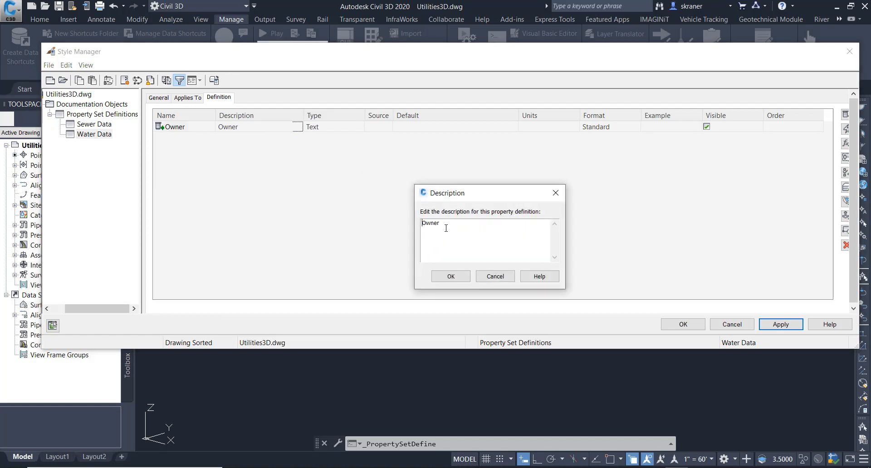
text(Utility)
click(451, 276)
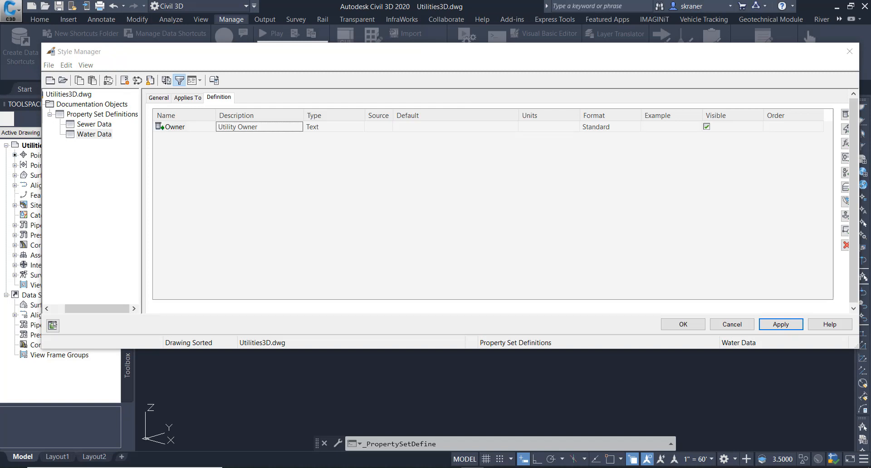
- Paste City Div. of Water as the Water Data Owner property's default value
click(410, 129)
right_click(406, 128)
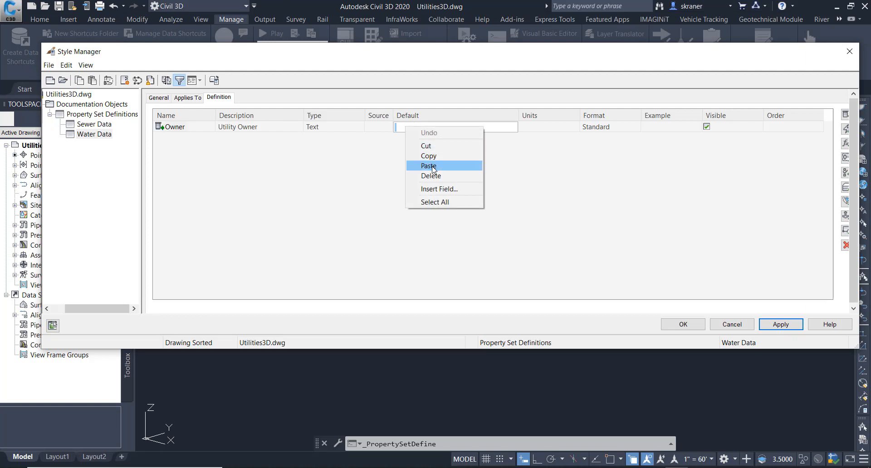
click(431, 166)
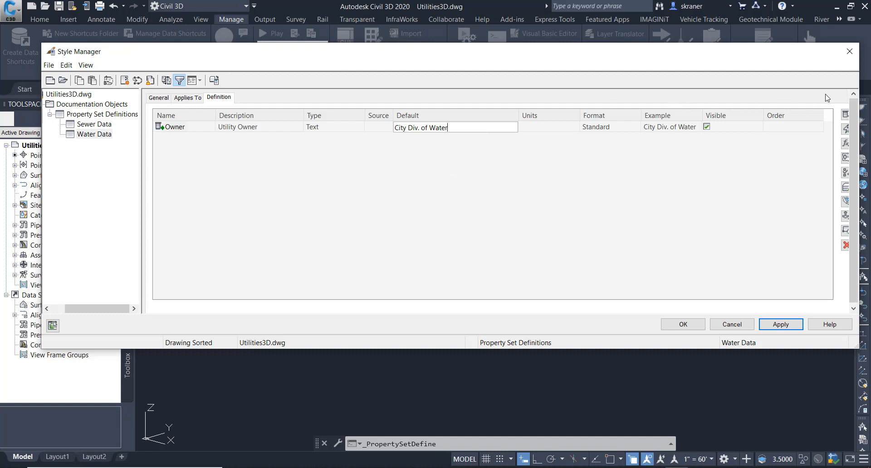
- Add a manual property named DataSource to the Water Data definition
click(845, 114)
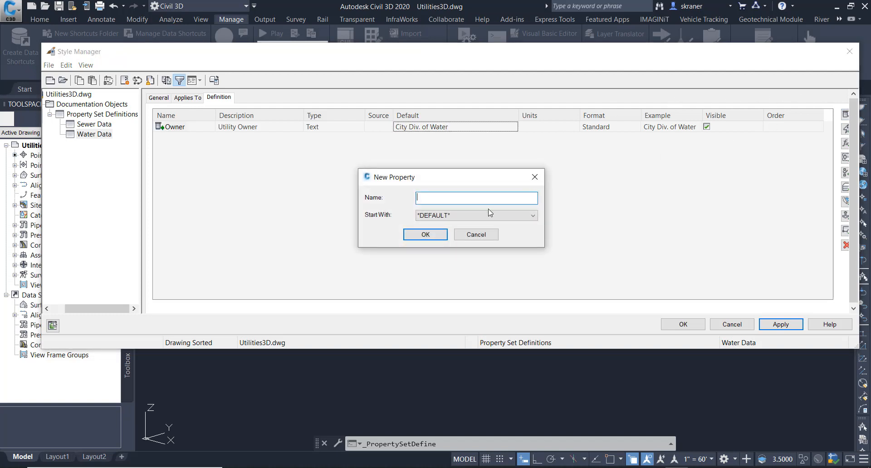
text(DataSource)
click(447, 236)
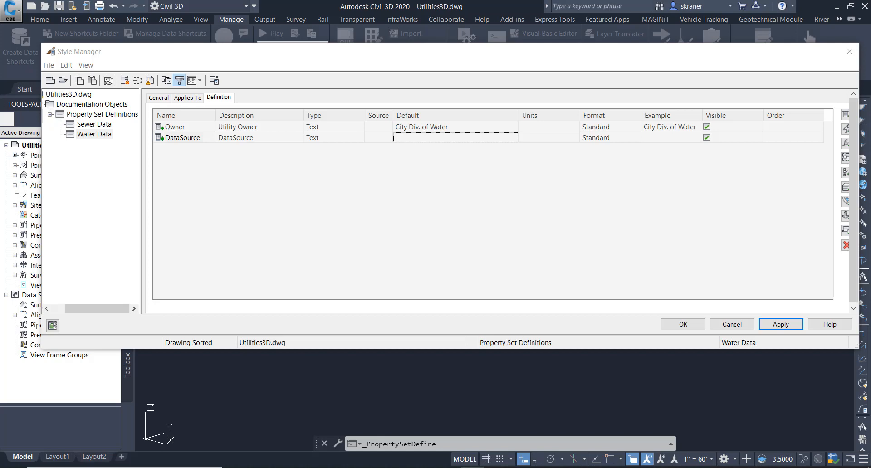
- Paste Source of utility size, type, and location data as the DataSource property's description
click(294, 138)
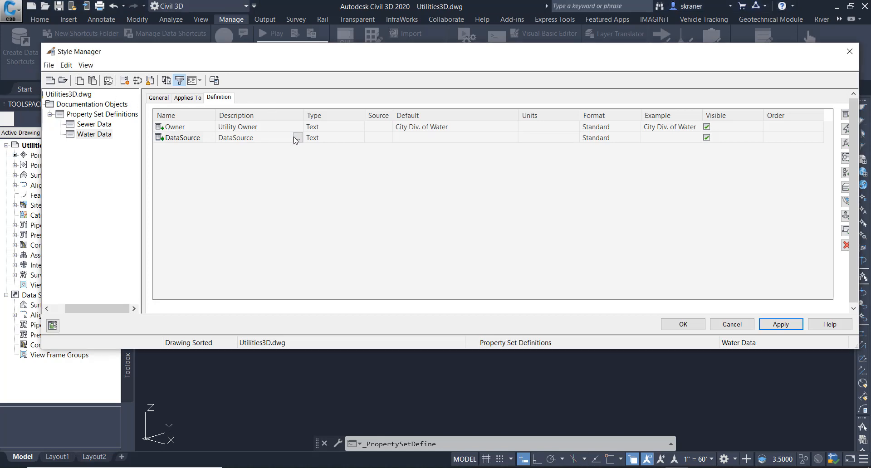
click(297, 138)
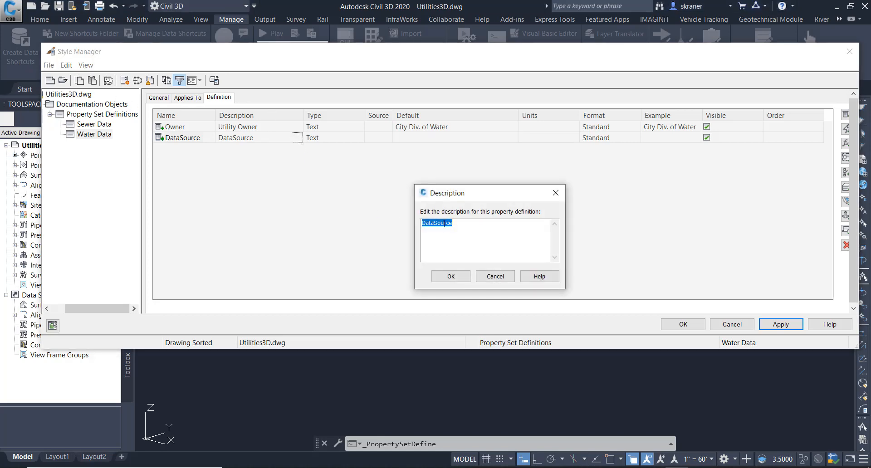
right_click(446, 228)
click(370, 263)
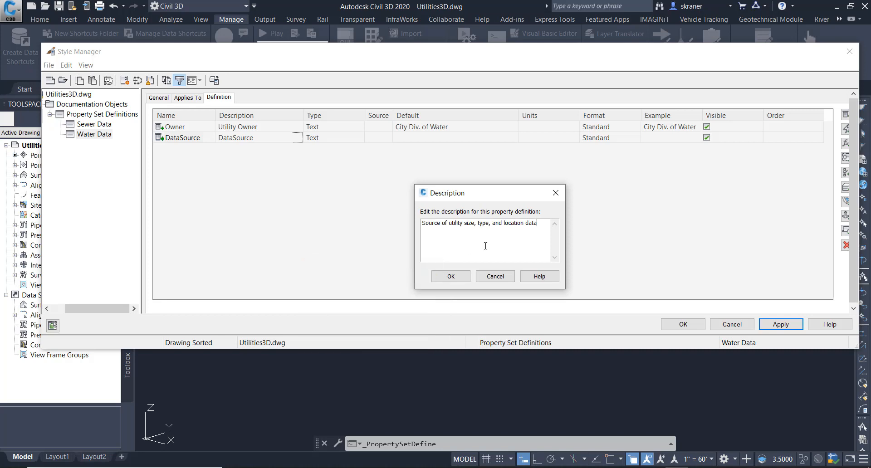
click(451, 277)
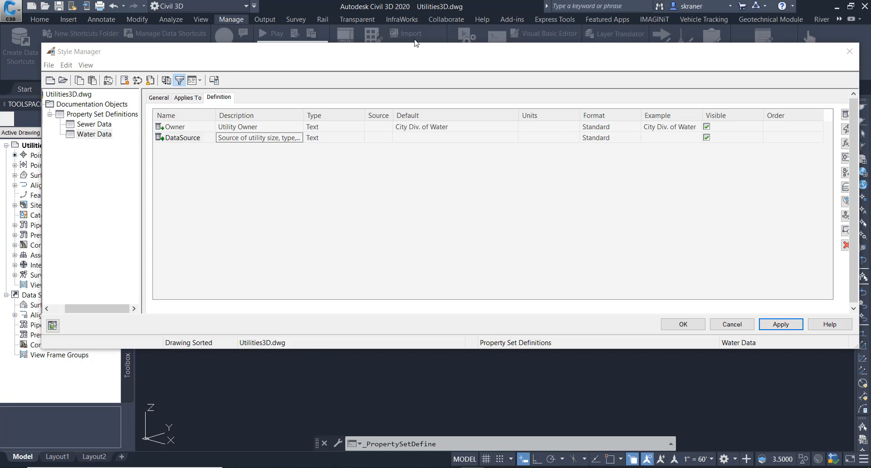
- Paste Const. Plan No. as the DataSource property's default value
click(424, 138)
right_click(424, 142)
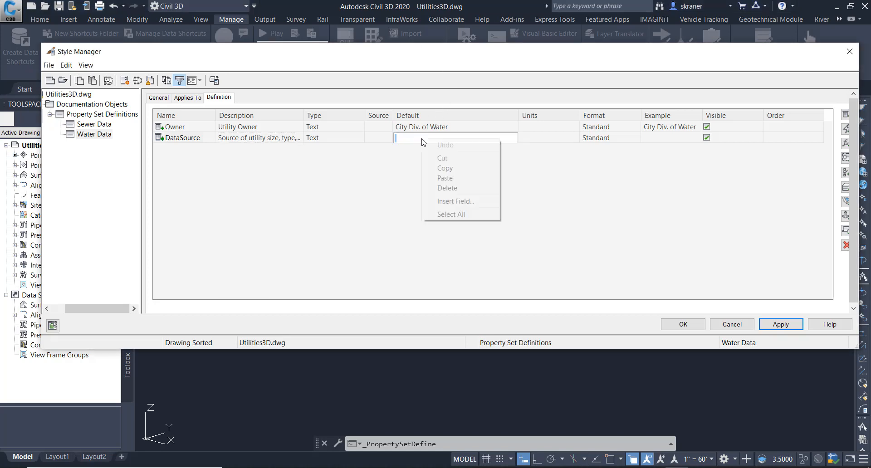
click(447, 179)
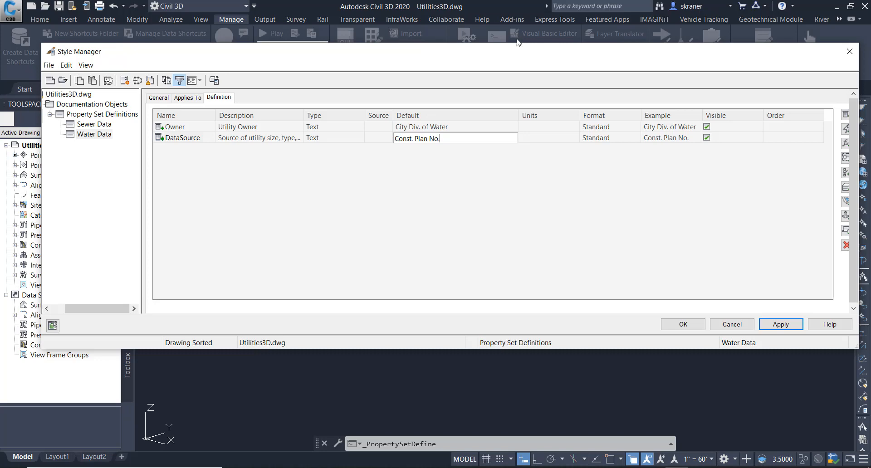
- Add a manual property named PressureRange to the Water Data definition
click(845, 117)
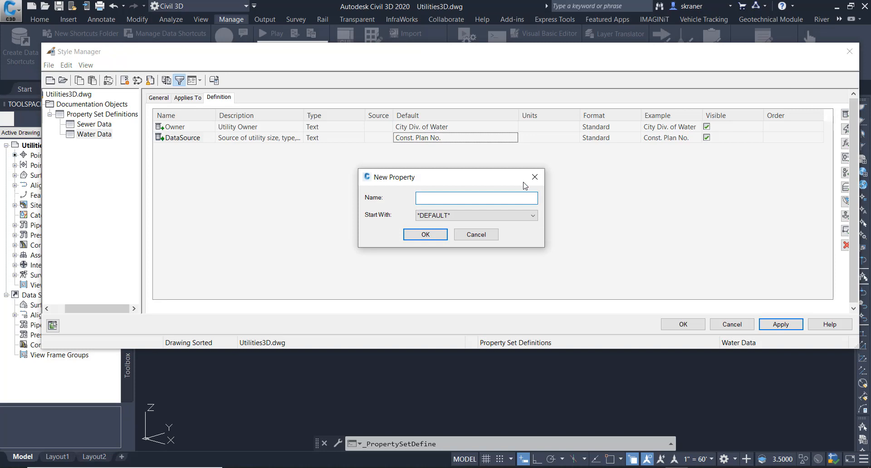
text(Pressure Range)
drag(444, 198, 441, 198)
key(BackSpace)
click(426, 235)
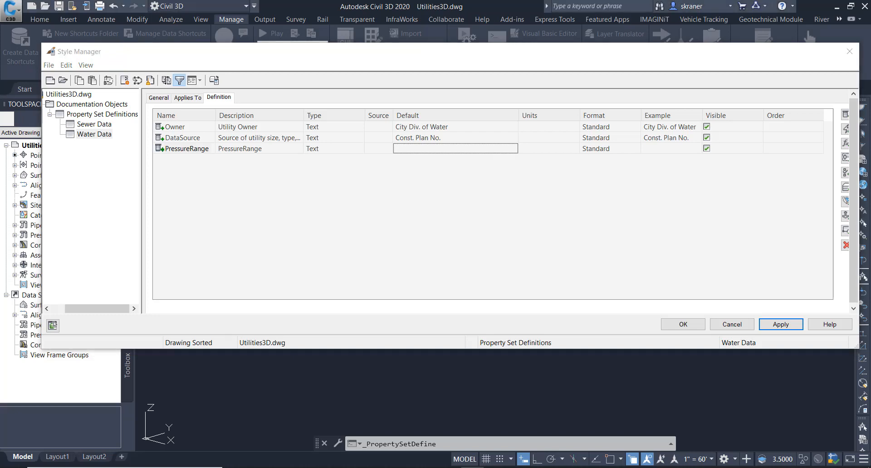
- Paste a water pressure range description for PressureRange and set its default value to low
click(290, 150)
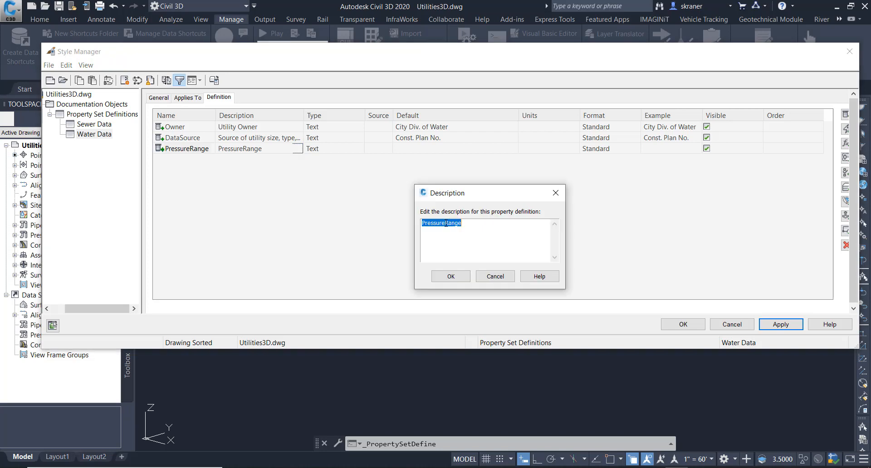
right_click(445, 223)
click(372, 261)
click(449, 277)
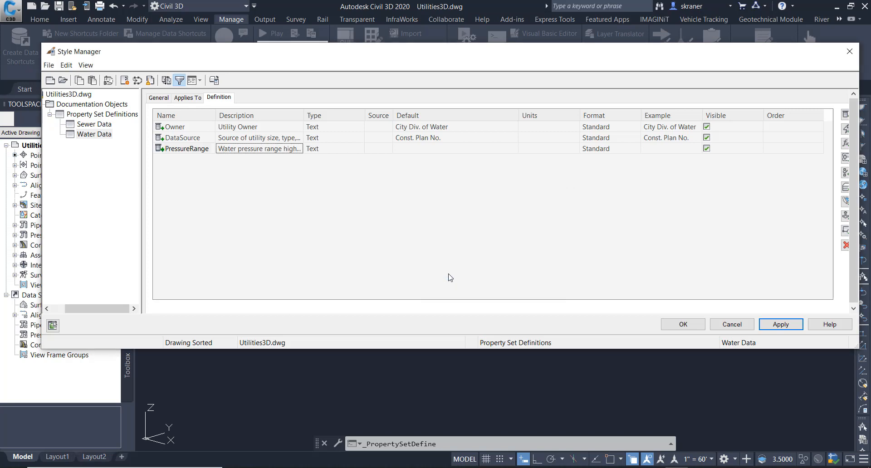
click(422, 149)
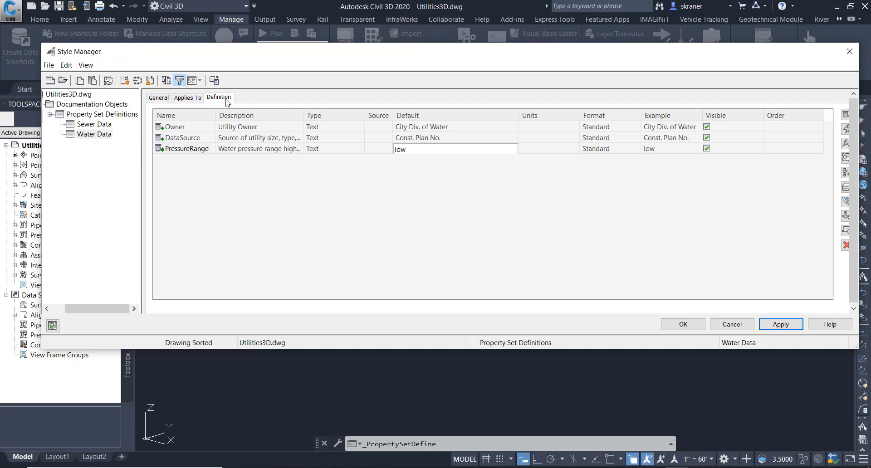
- Make Water Data apply to Fitting and Pressure Pipe objects and apply the changes
click(188, 99)
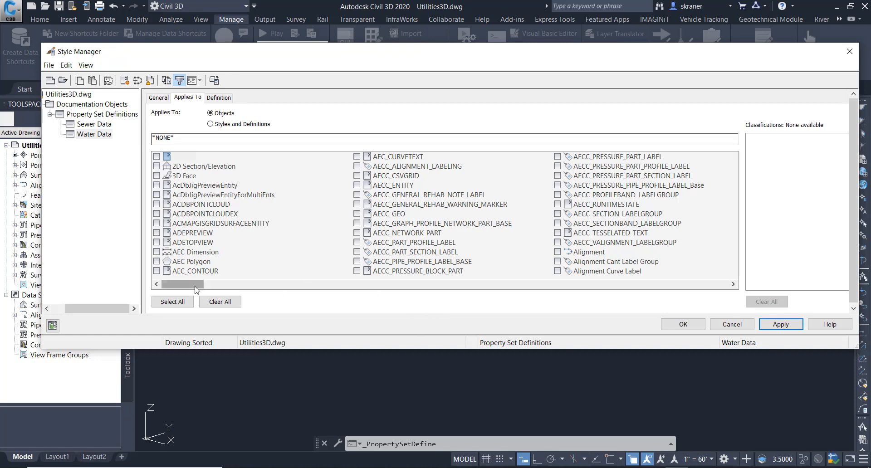
drag(195, 291, 388, 289)
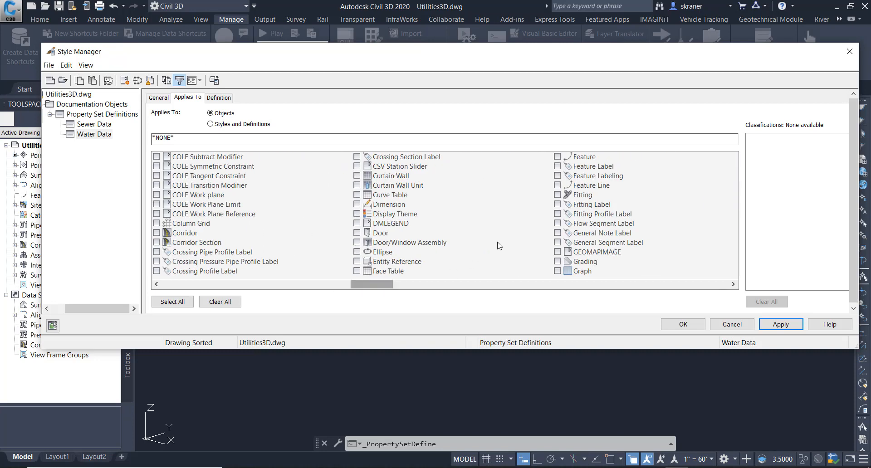
click(557, 195)
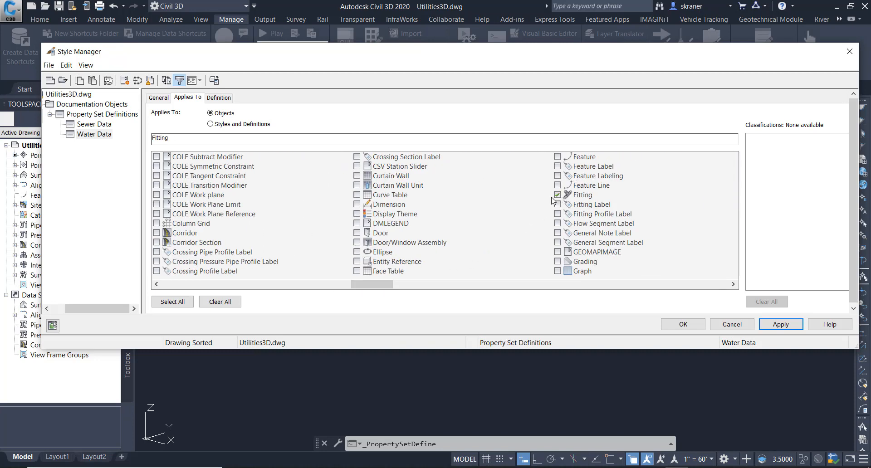
drag(367, 284, 536, 284)
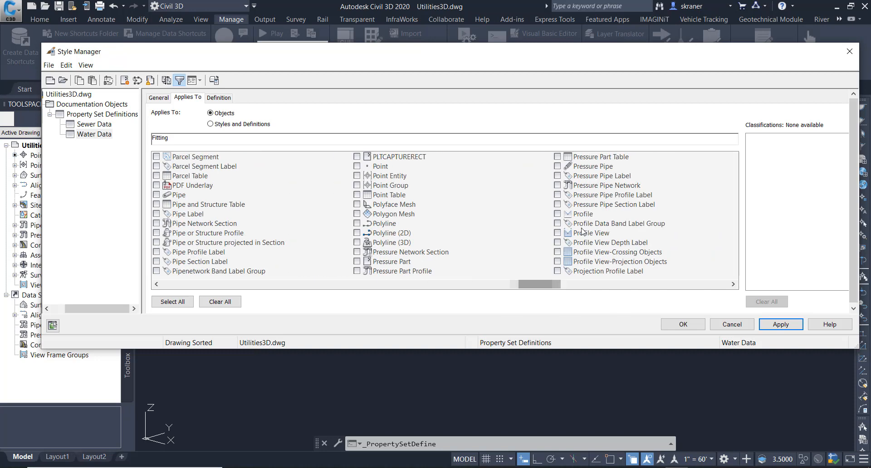
click(558, 167)
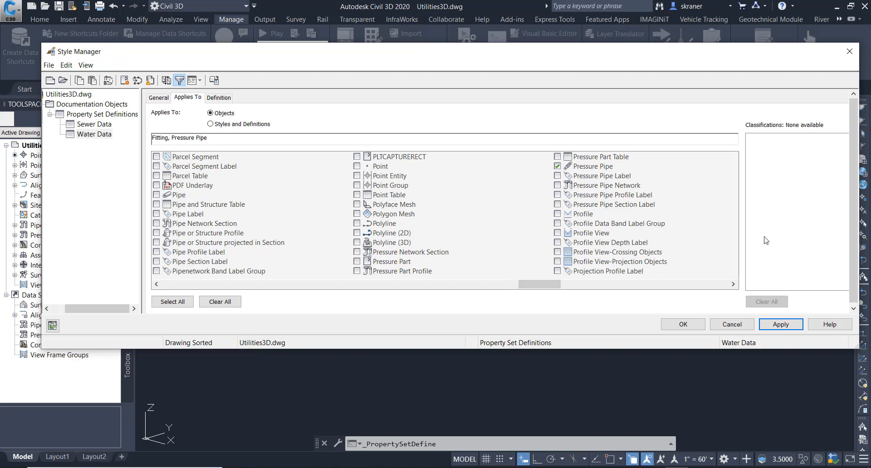
click(779, 325)
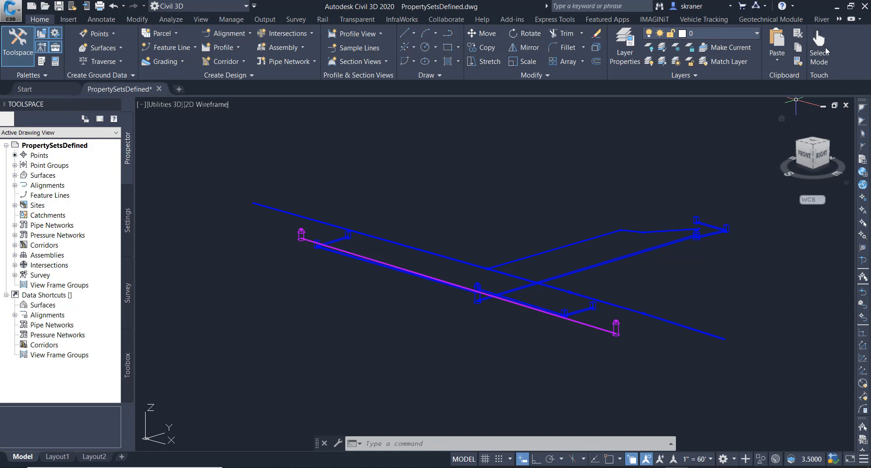
- Open the Extended Data properties and attach the Sewer Data property set to the structure at the pipe's lower end
click(55, 61)
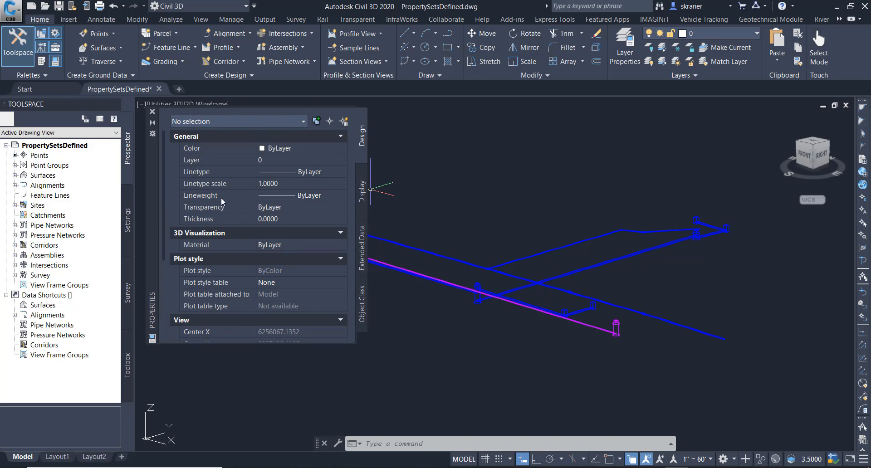
click(361, 259)
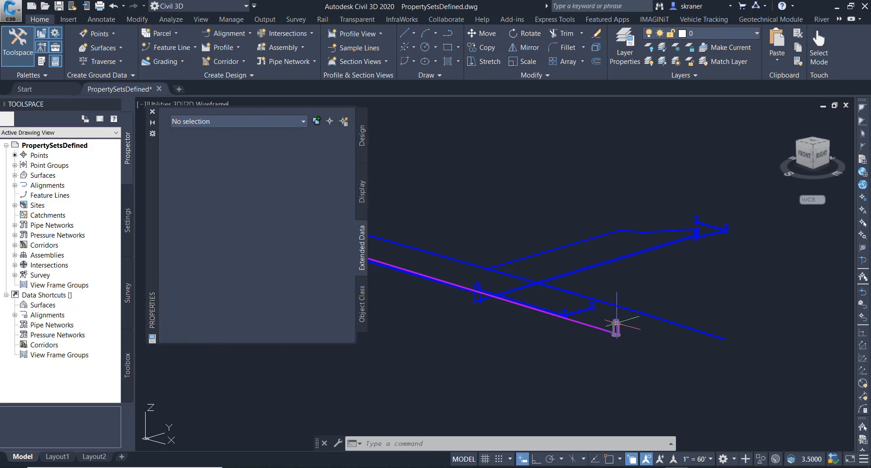
click(616, 322)
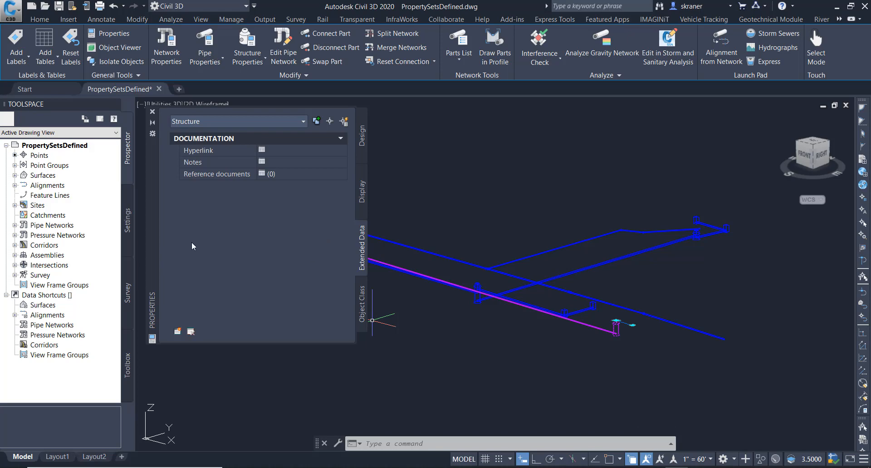
click(177, 333)
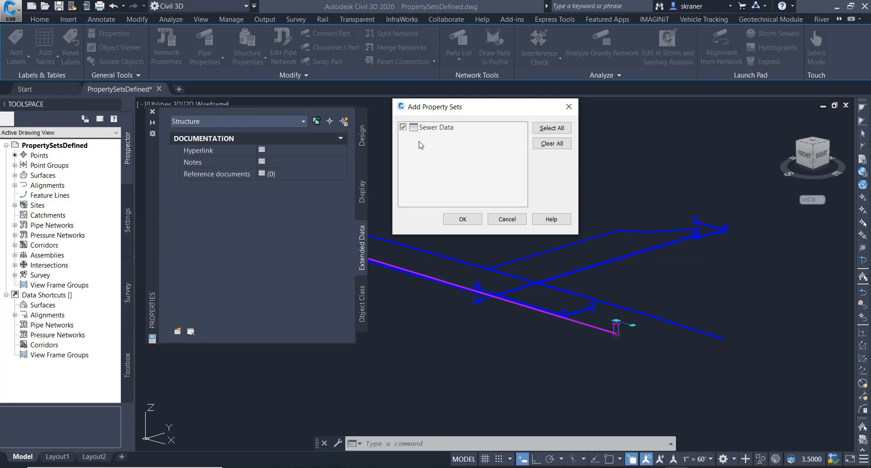
click(469, 219)
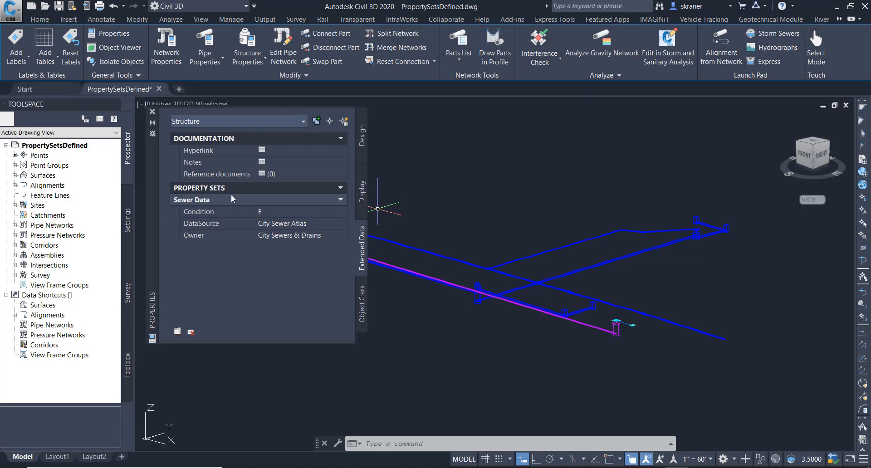
- Set the structure's Sewer Data Condition to A
click(265, 213)
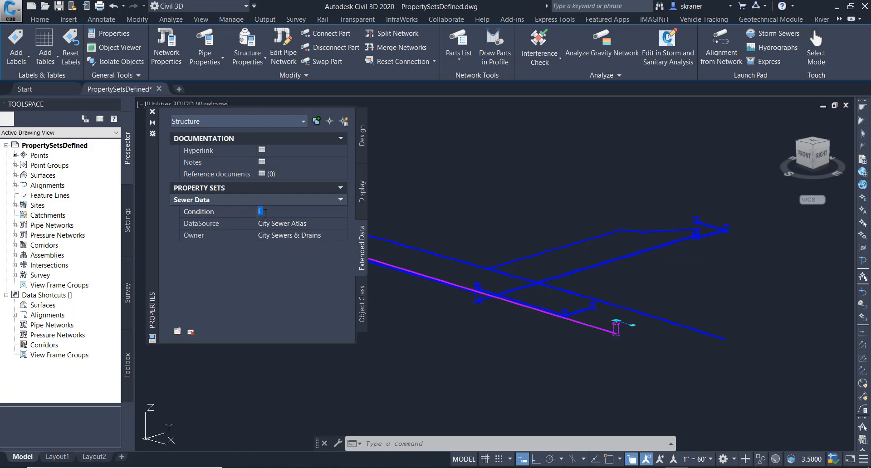
text(A)
key(Tab)
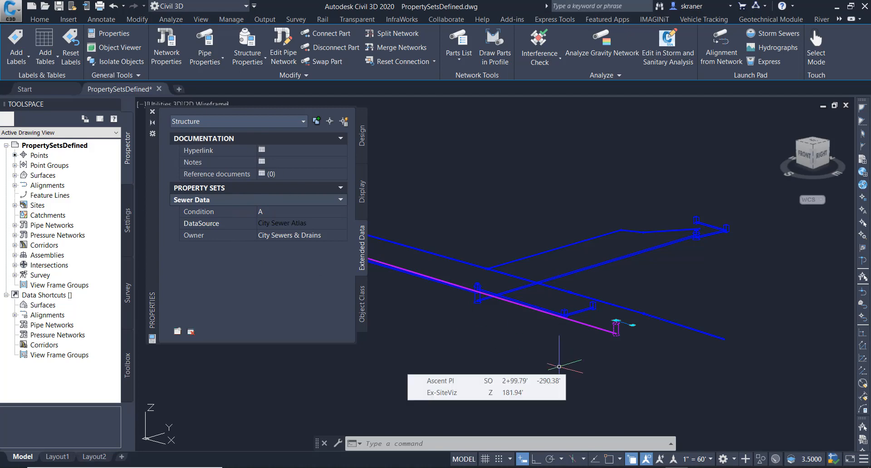
key(Escape)
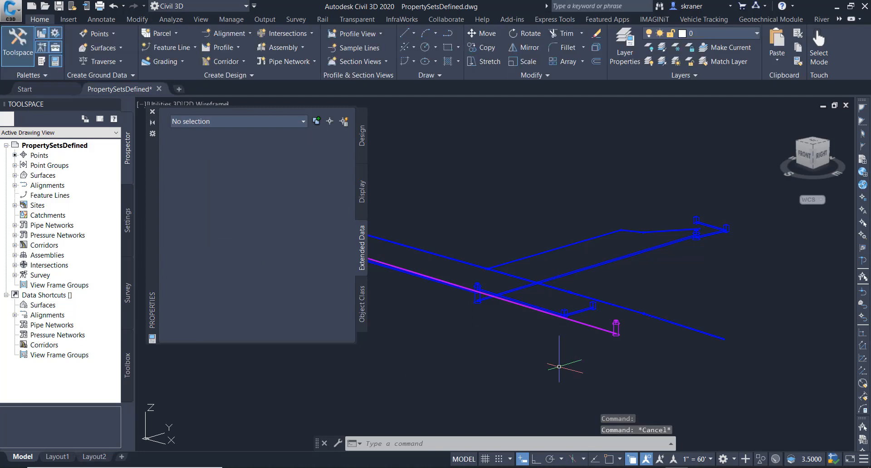
- Select all similar pipes and structures and attach the Sewer Data property set to them
click(589, 325)
click(616, 327)
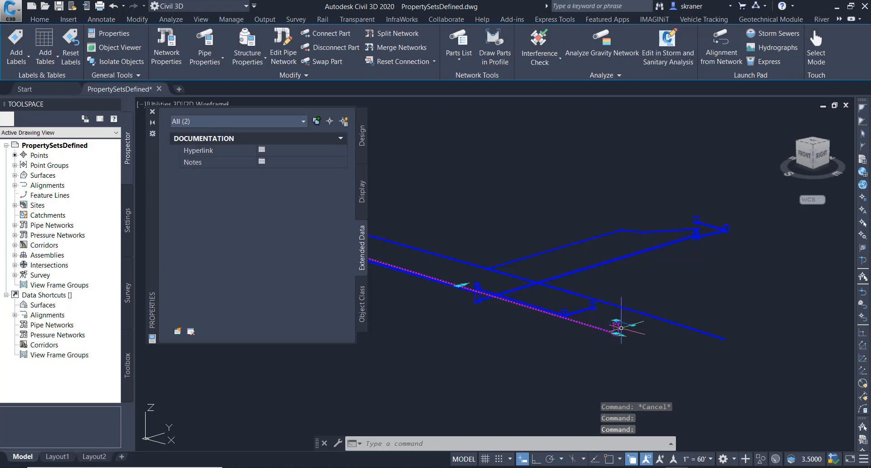
right_click(612, 329)
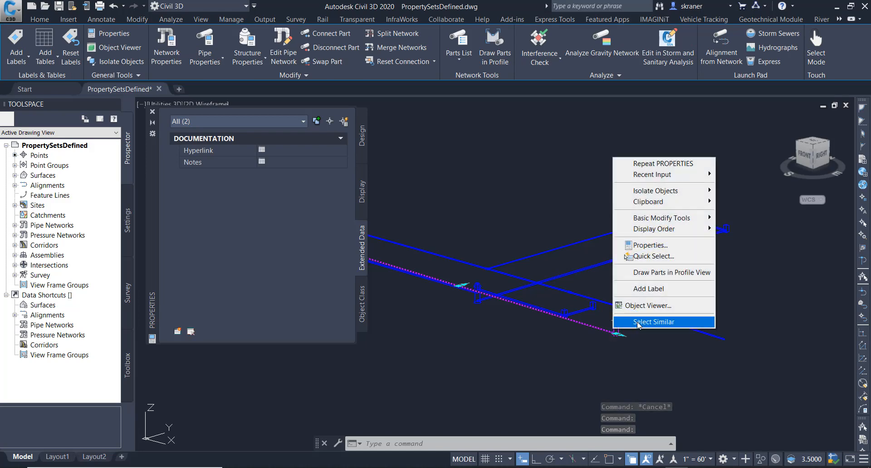
click(638, 322)
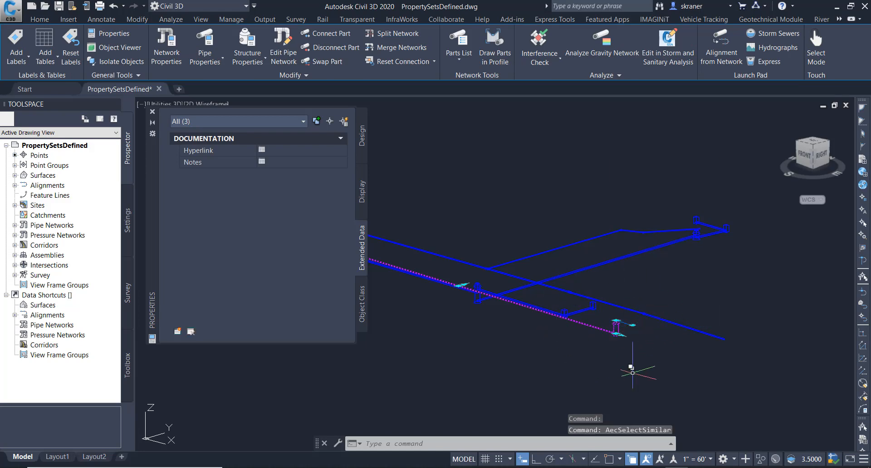
click(177, 332)
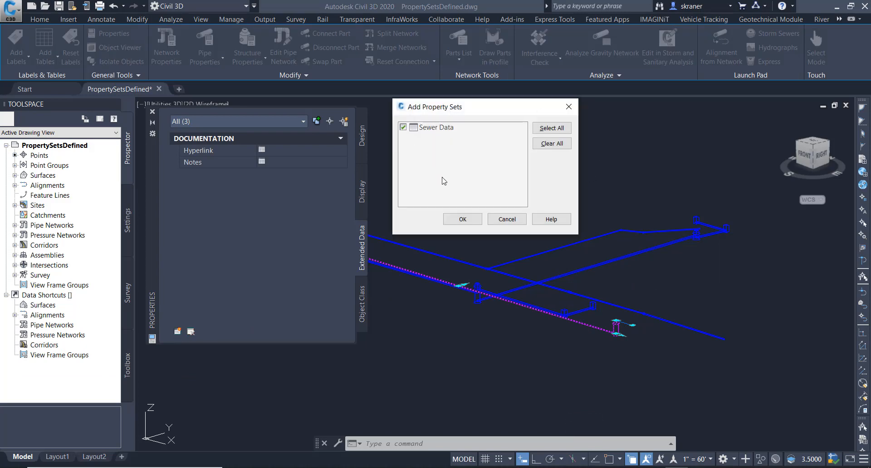
click(459, 219)
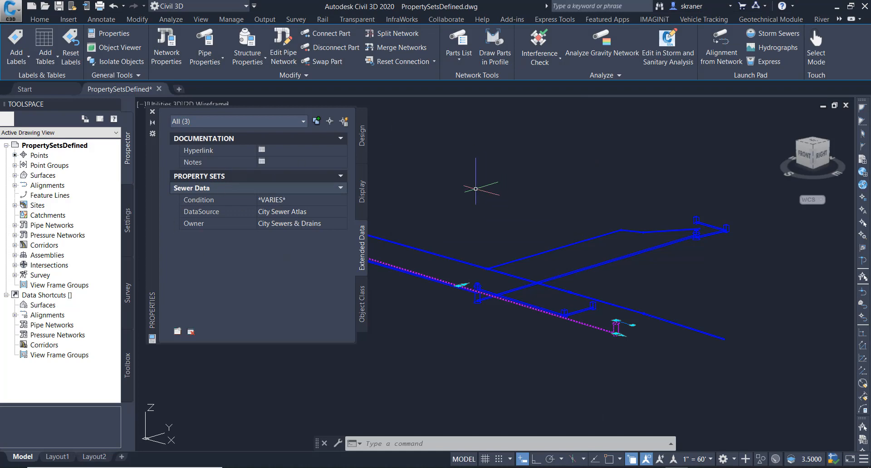
key(Escape)
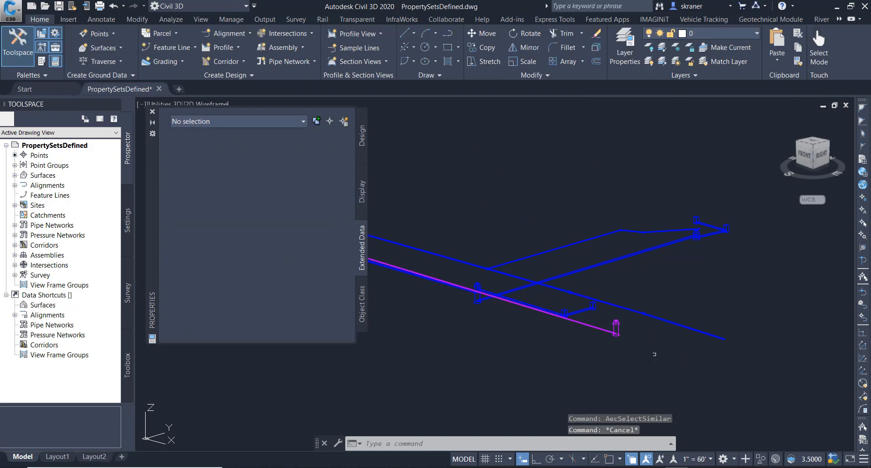
- Review the Sewer Data properties of the structure and the pipe individually
click(616, 327)
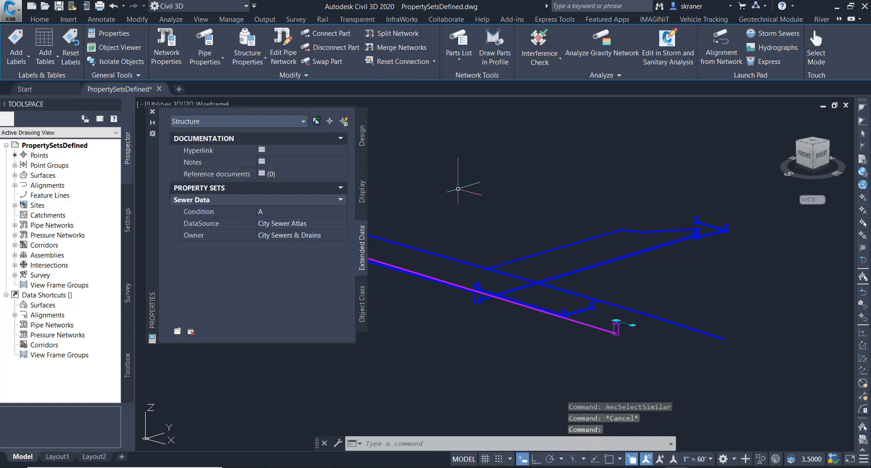
key(Escape)
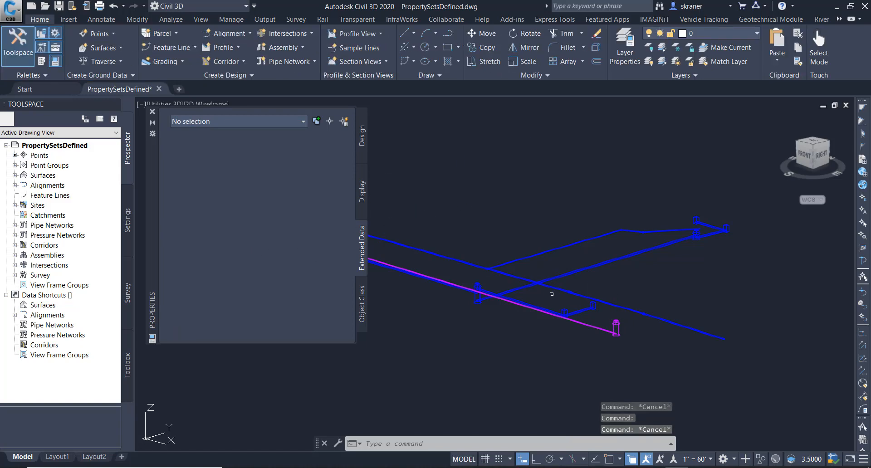
click(585, 324)
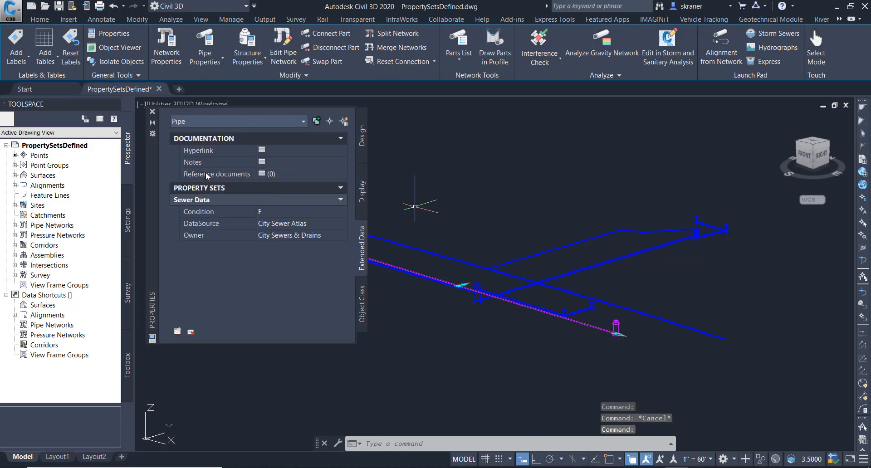
drag(156, 154, 454, 164)
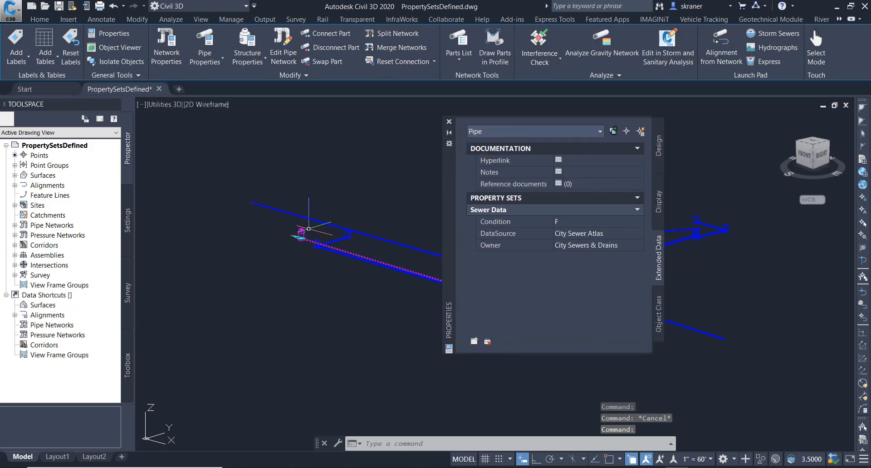
- Select every part of the Storm Sewer network and attach the Sewer Data property set to all of them
click(407, 245)
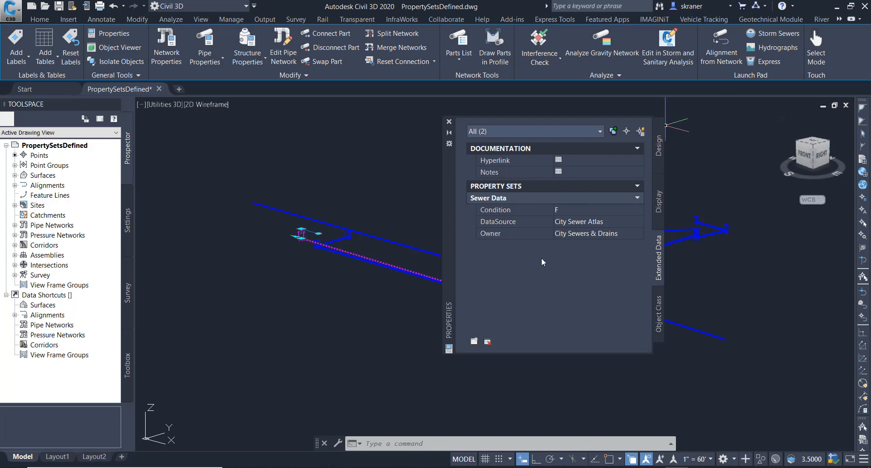
drag(448, 172, 158, 170)
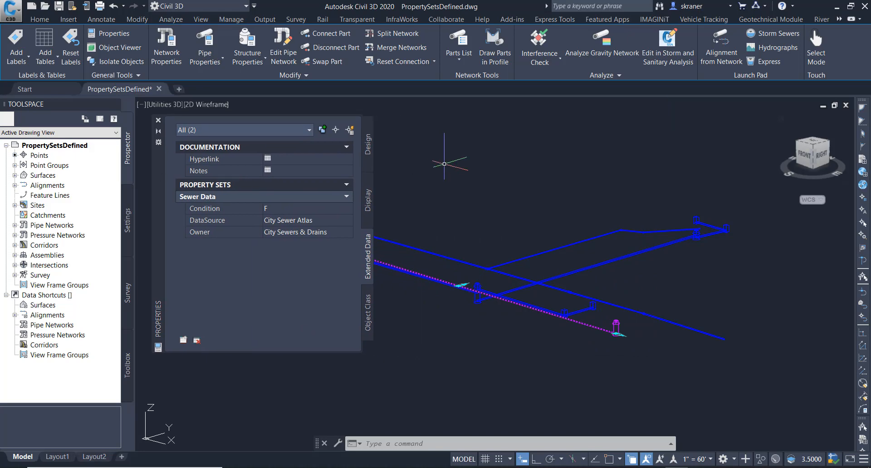
key(Escape)
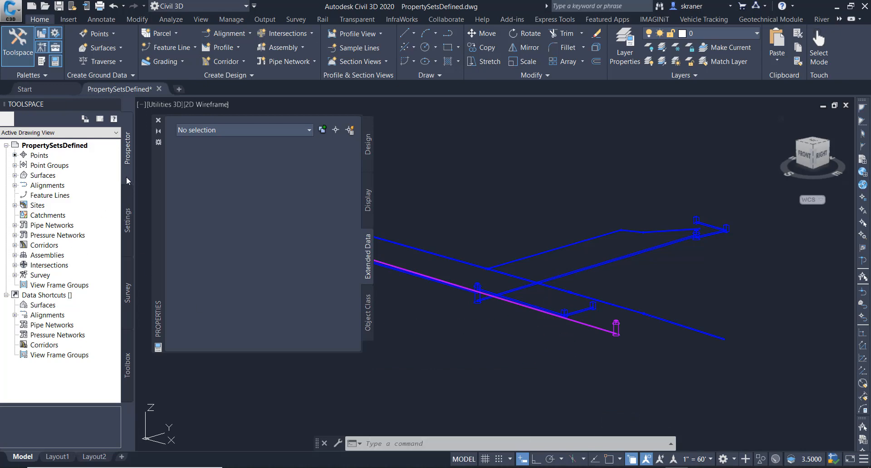
click(15, 225)
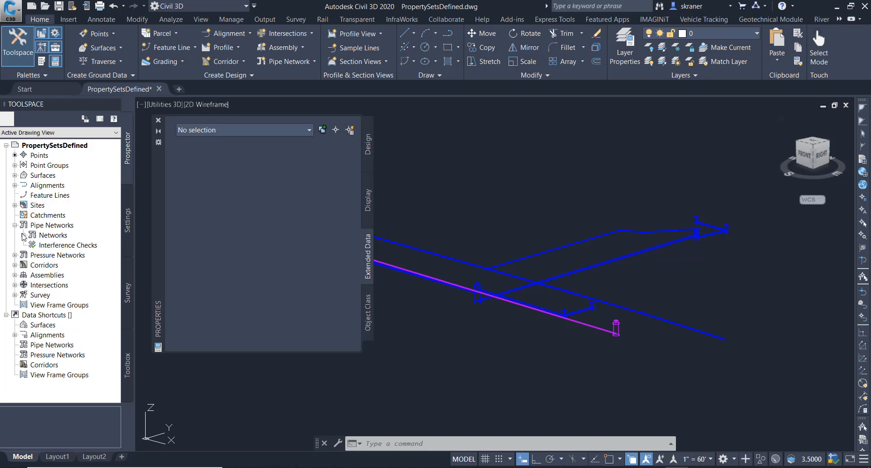
click(23, 235)
right_click(59, 257)
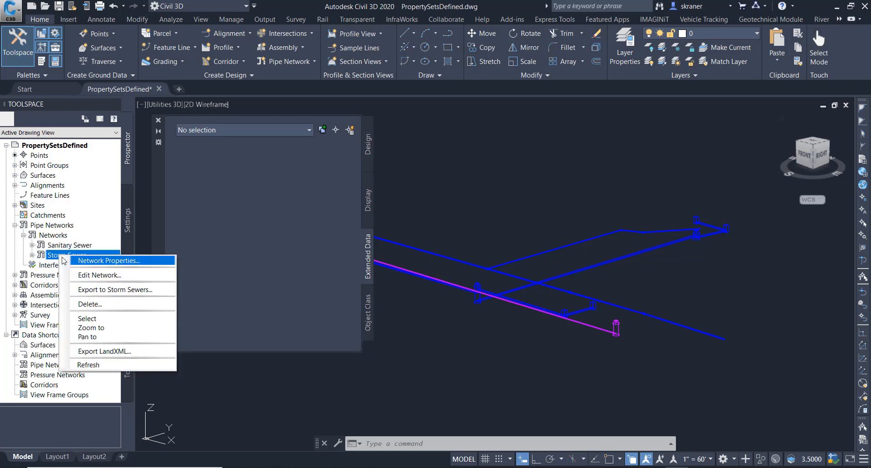
click(107, 320)
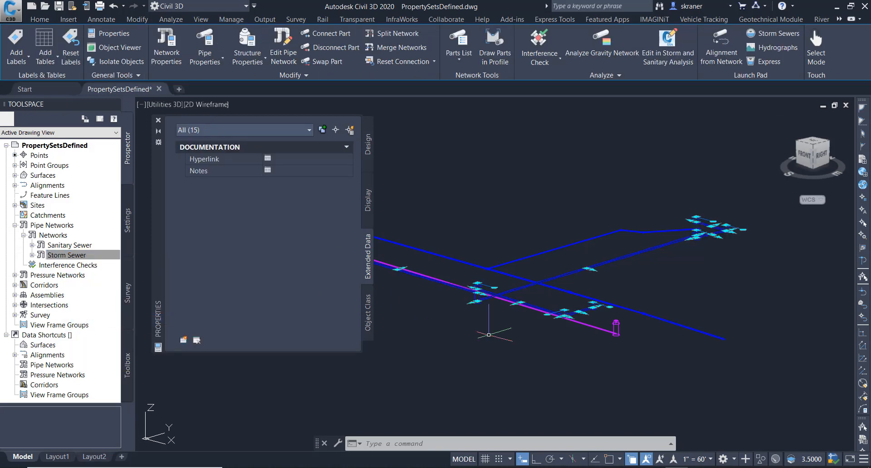
click(184, 340)
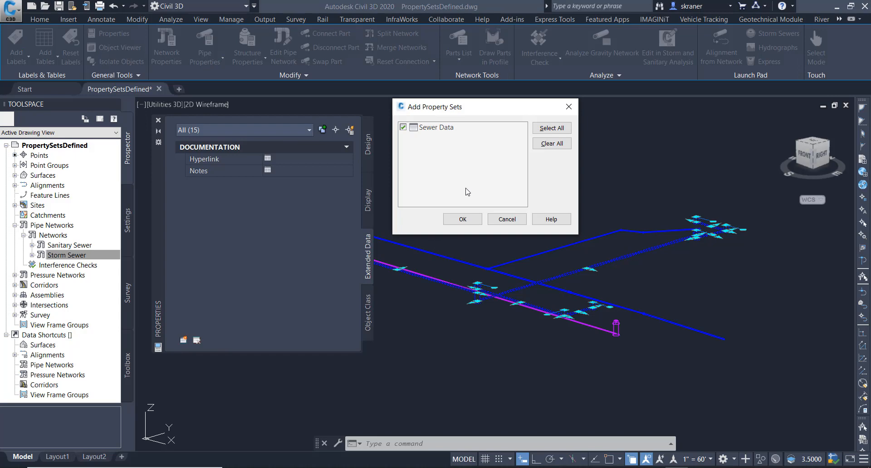
click(468, 217)
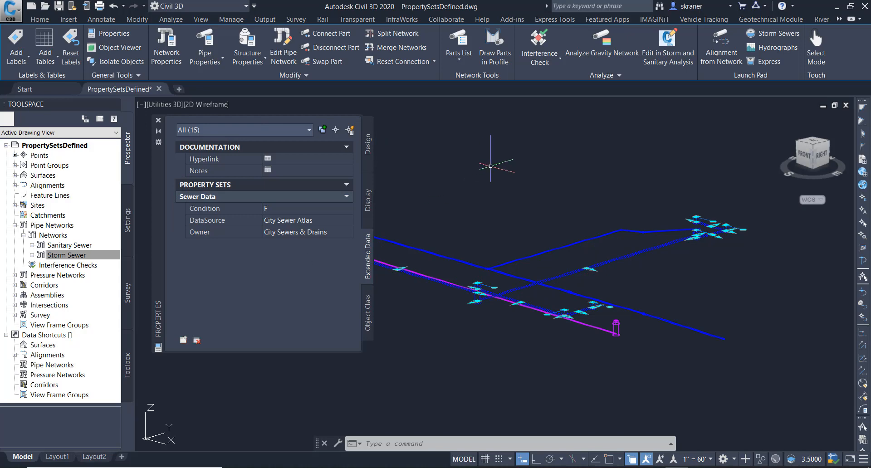
- Inspect the Sewer Data properties of a Storm Sewer pipe and a Storm Sewer structure individually
key(Escape)
key(Escape)
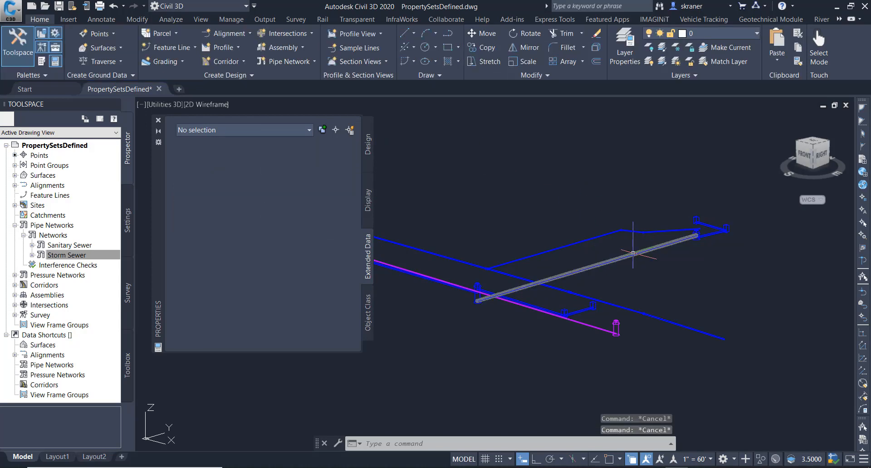
click(633, 253)
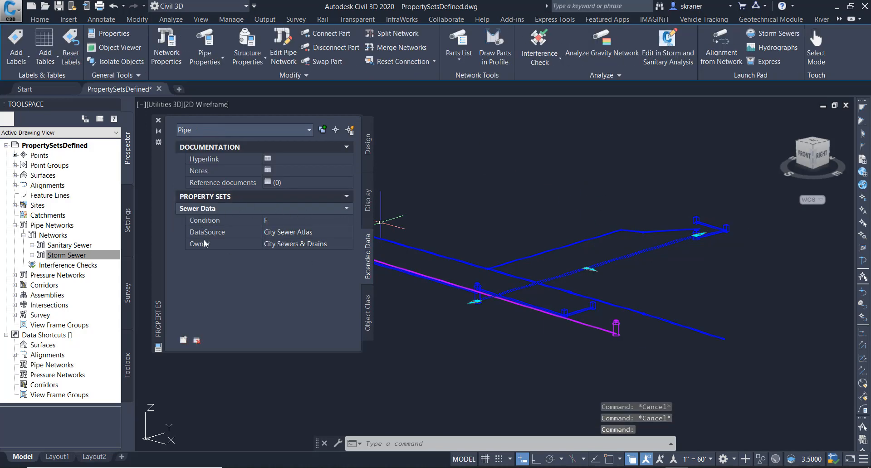
key(Escape)
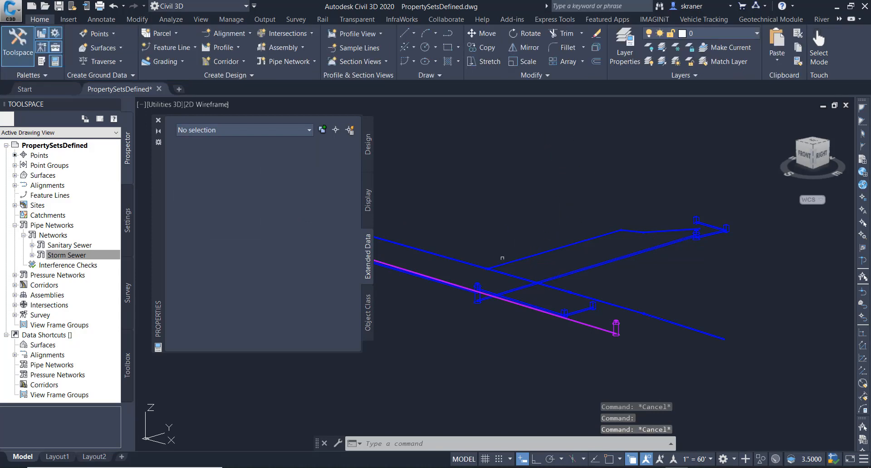
click(478, 286)
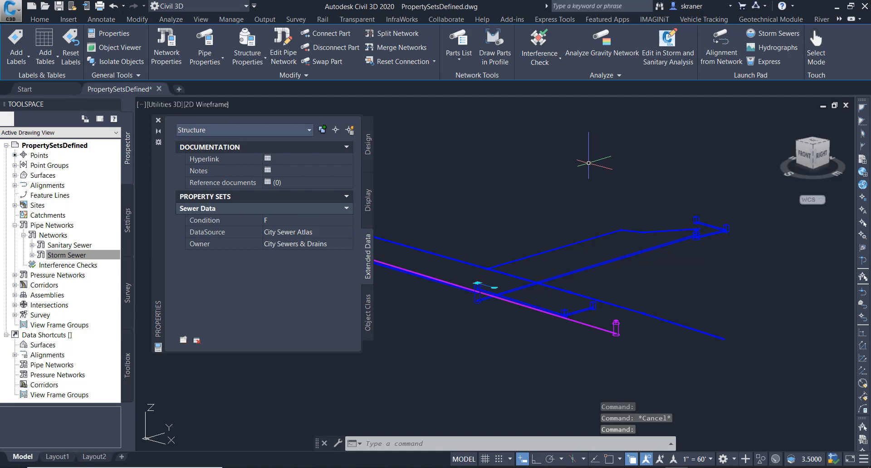
key(Escape)
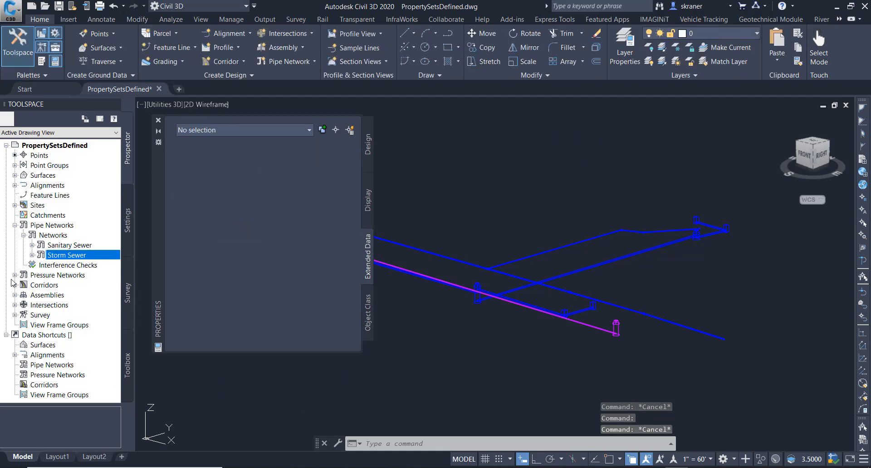
- Select every part of the Water pressure network and attach the Water Data property set to all of them
click(15, 275)
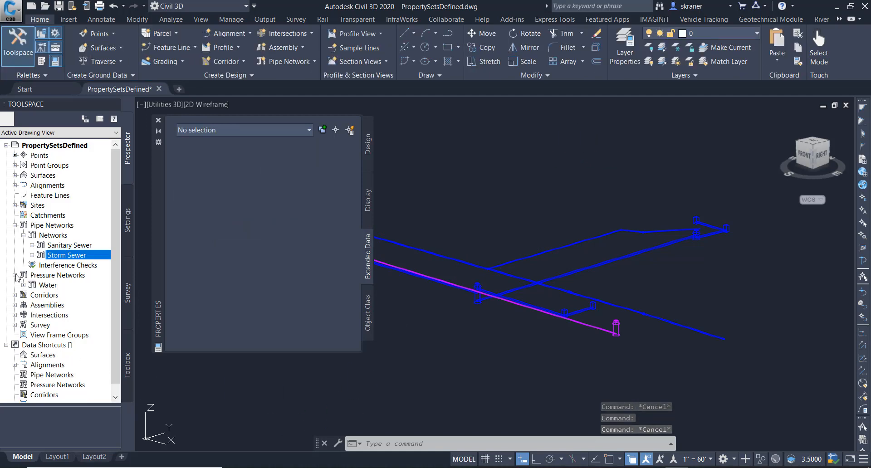
right_click(47, 286)
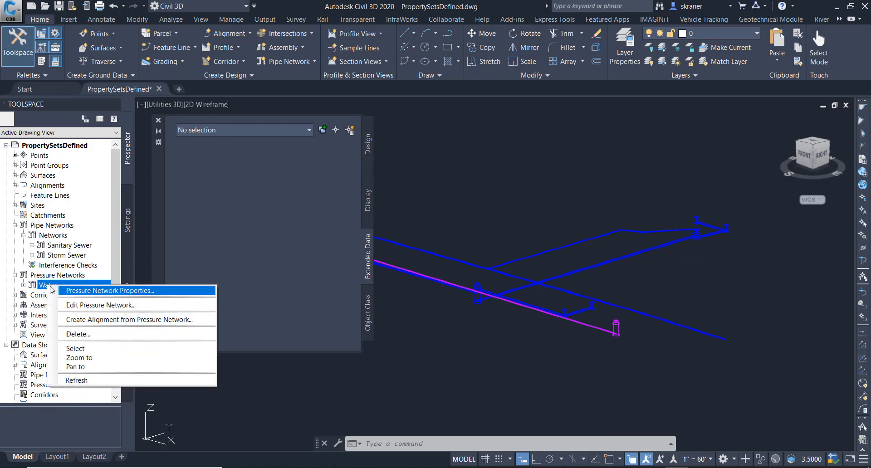
click(75, 349)
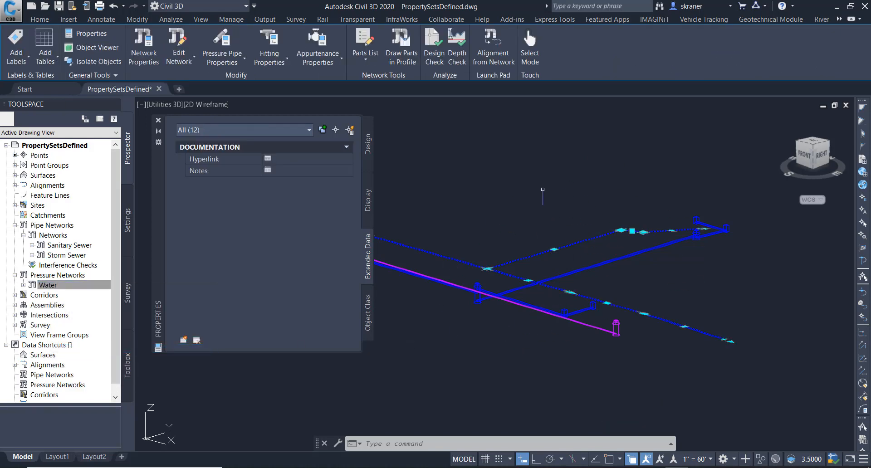
click(183, 340)
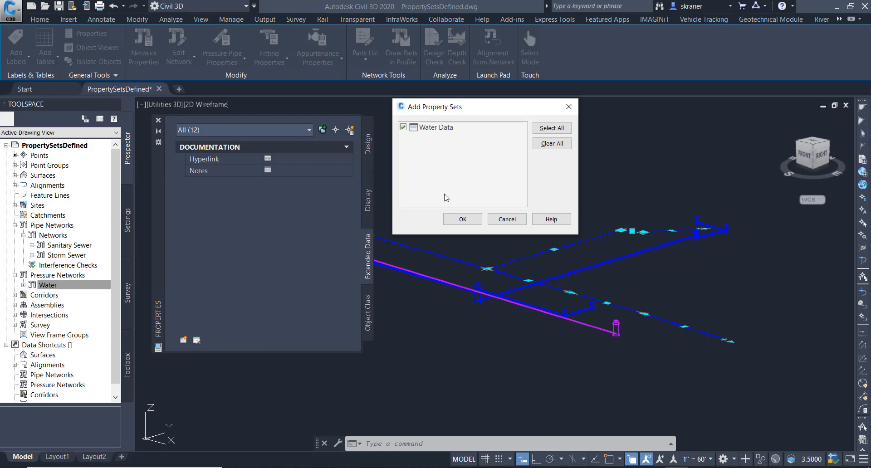
click(463, 219)
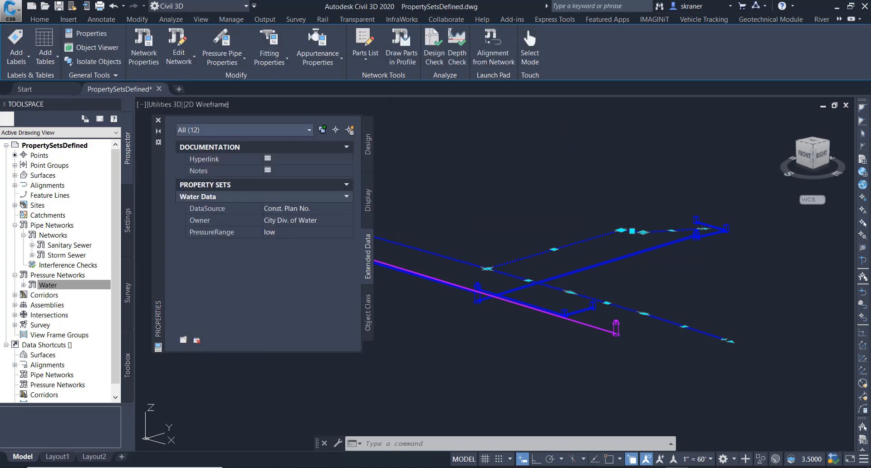
- Inspect the Water Data properties of a pressure pipe and a fitting individually
key(Escape)
key(Escape)
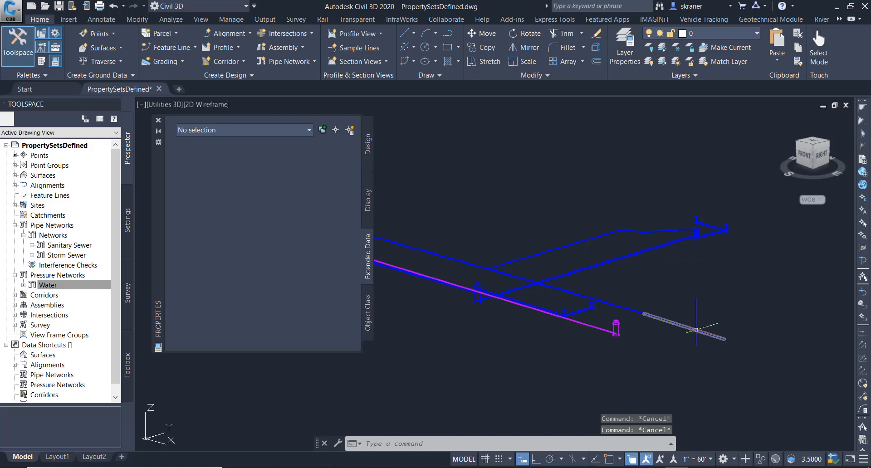
click(696, 330)
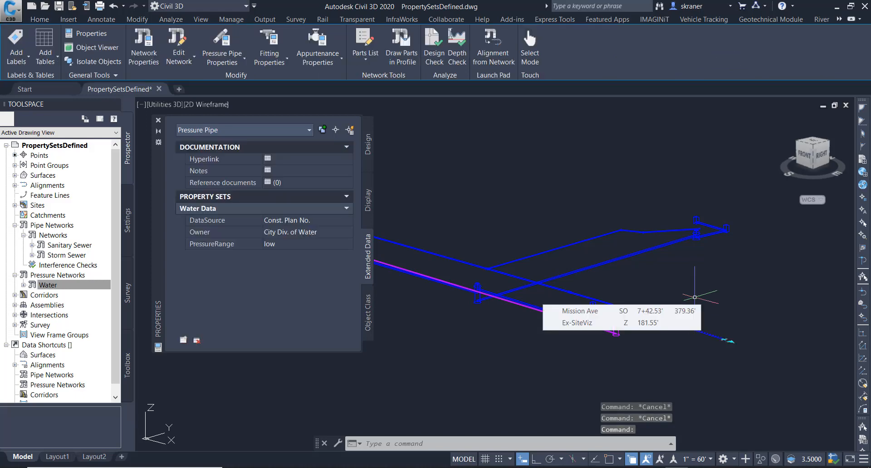
key(Escape)
click(626, 324)
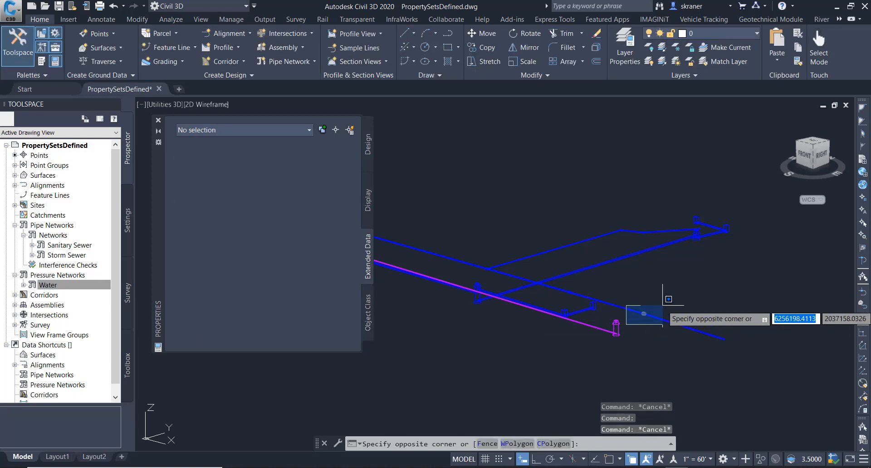
click(643, 312)
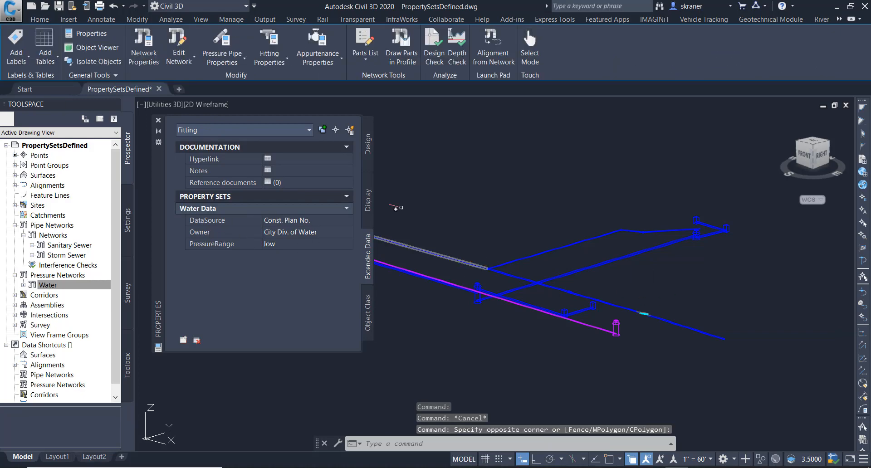
key(Escape)
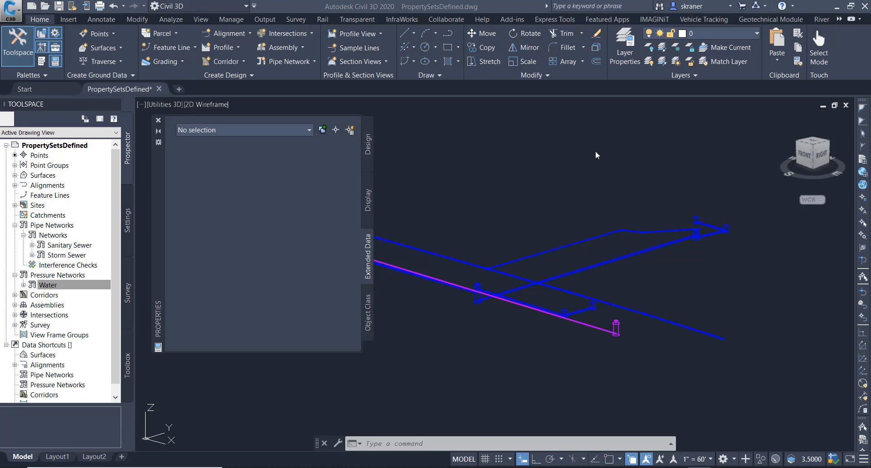
- Remove the Sewer Data property set from the structure at the sanitary pipe's lower end
click(616, 326)
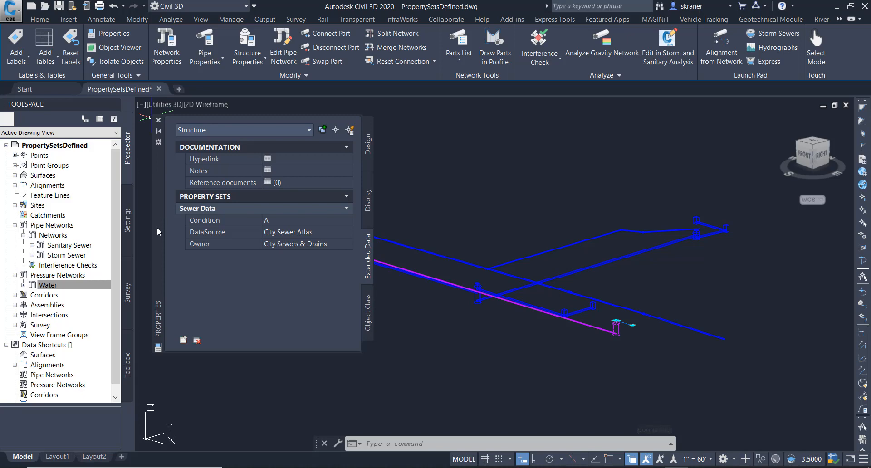
click(197, 340)
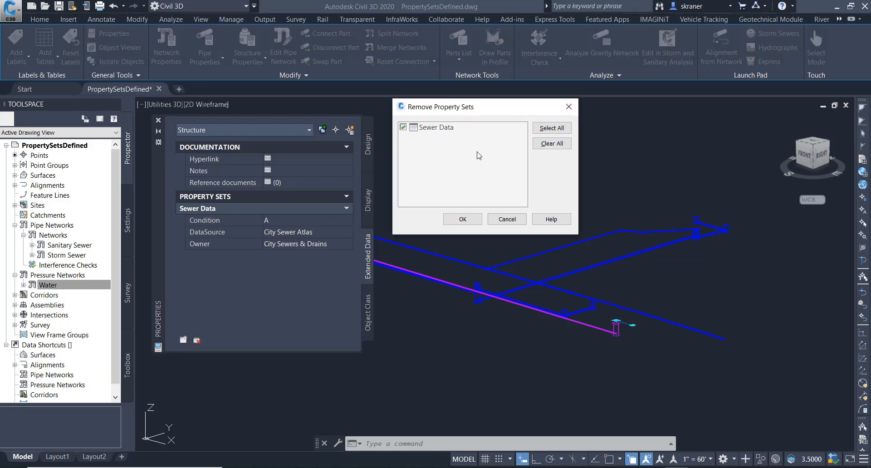
click(464, 221)
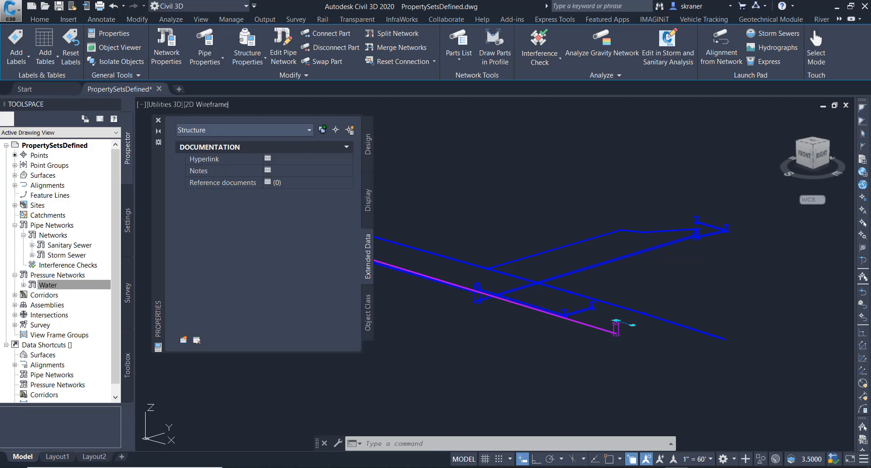
key(Escape)
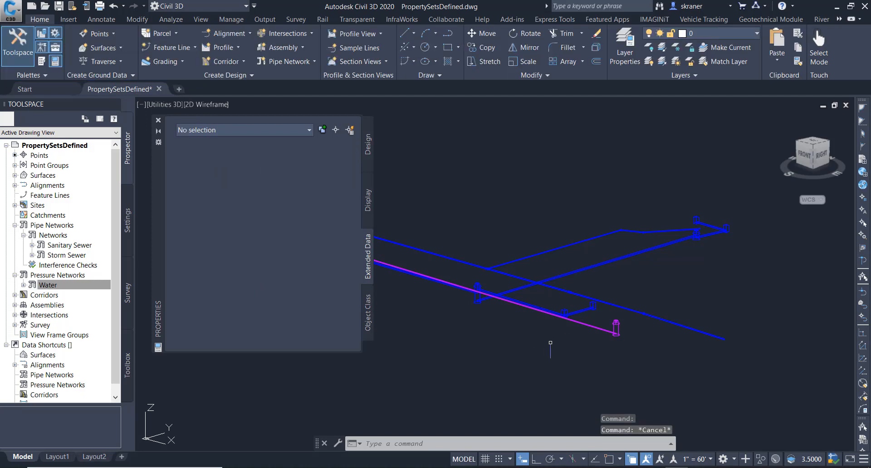
click(594, 327)
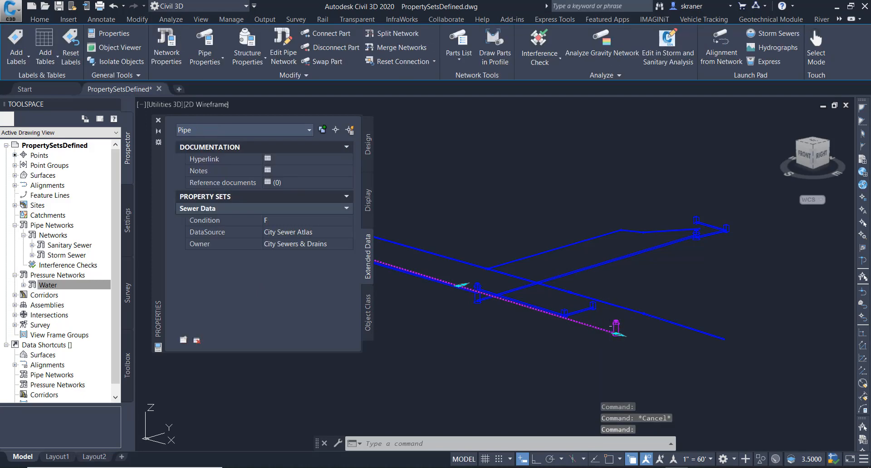
click(616, 323)
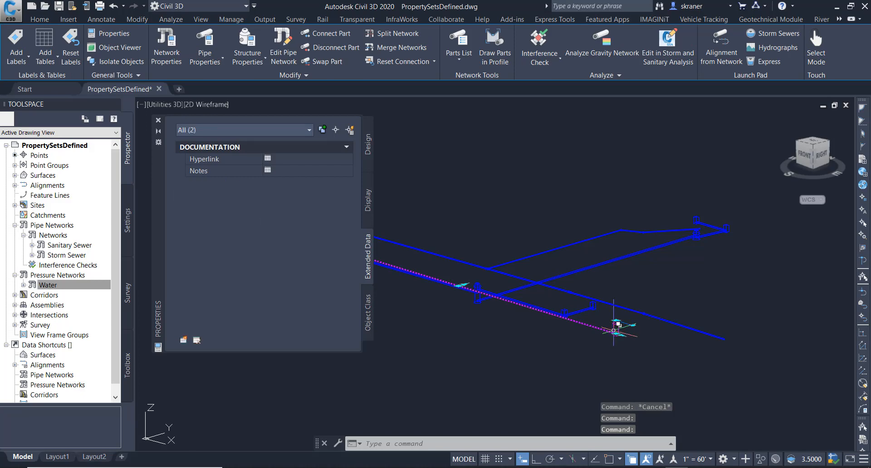
right_click(613, 331)
click(624, 373)
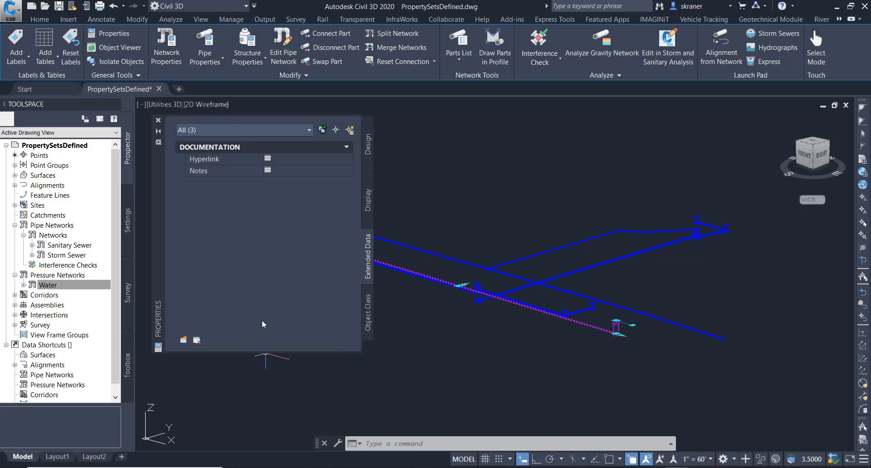
key(Escape)
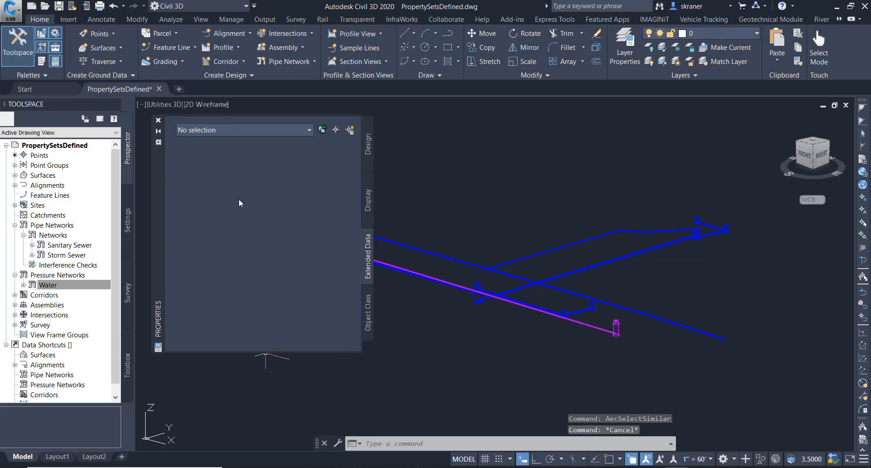
- Remove the Sewer Data property set from the sanitary pipe and the structure at its upper end
drag(158, 207, 561, 232)
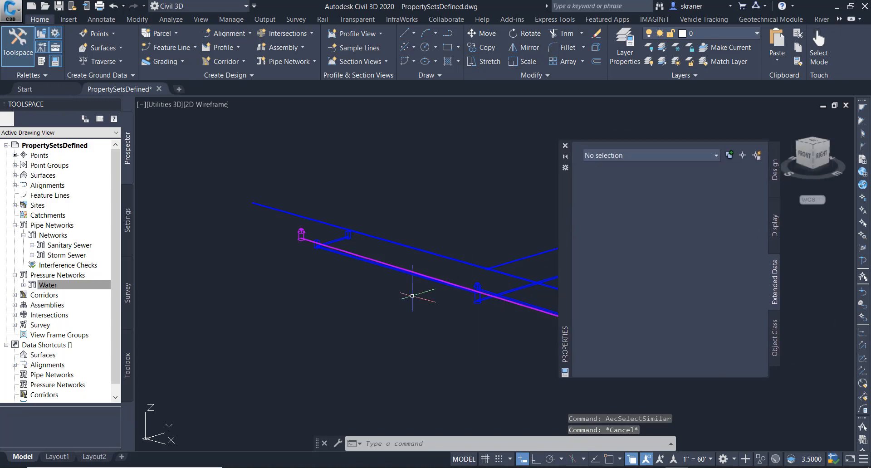
click(302, 235)
click(314, 239)
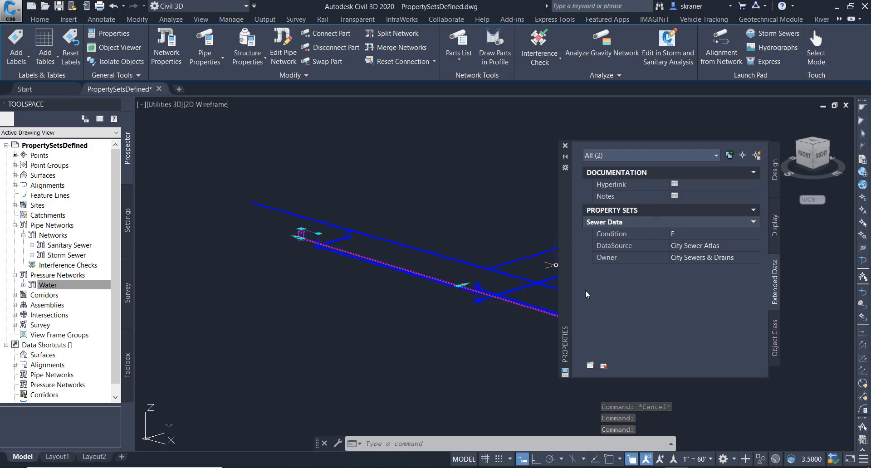
click(603, 368)
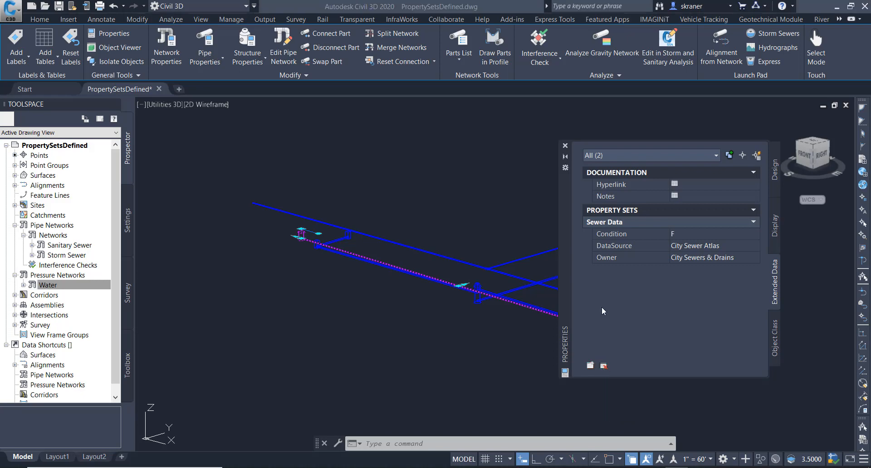
click(467, 217)
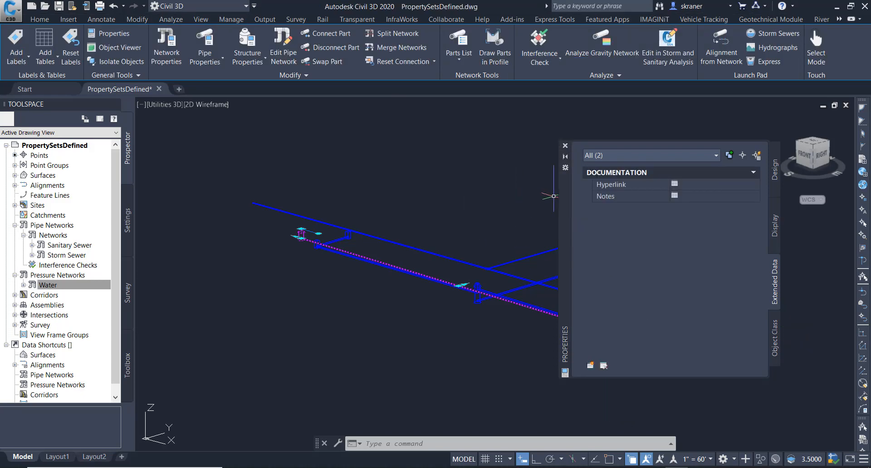
- Select every part of the Storm Sewer network and remove the Sewer Data property set from all of them
drag(564, 198, 162, 177)
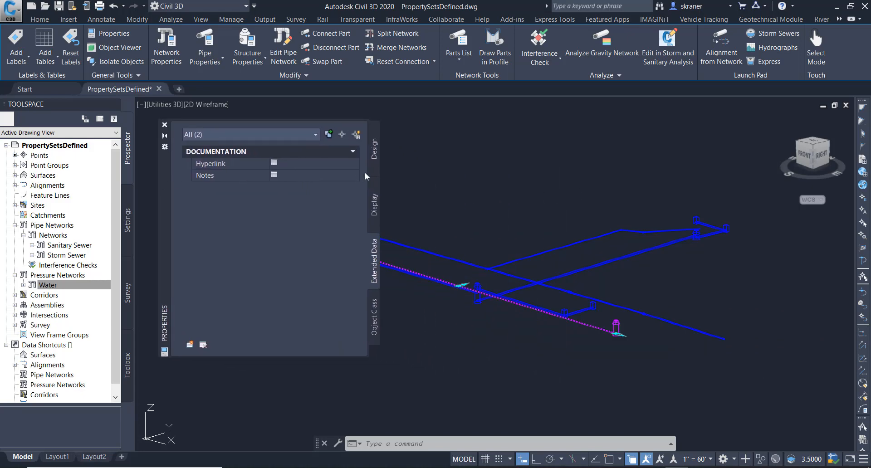
key(Escape)
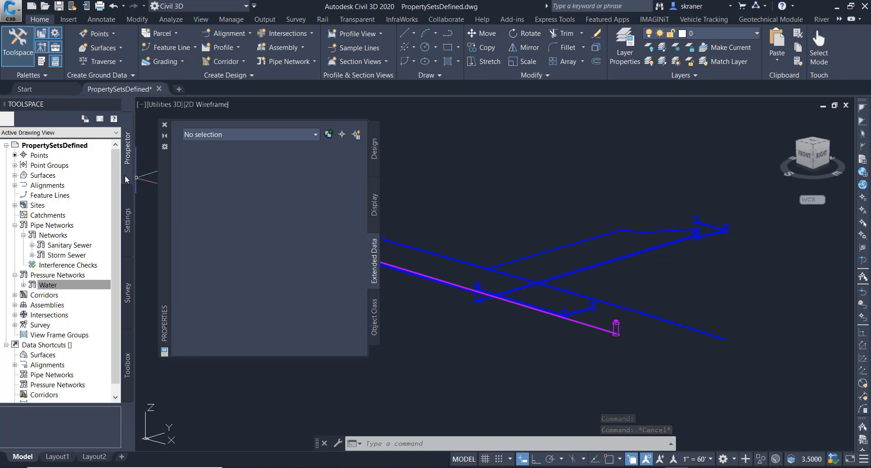
right_click(76, 258)
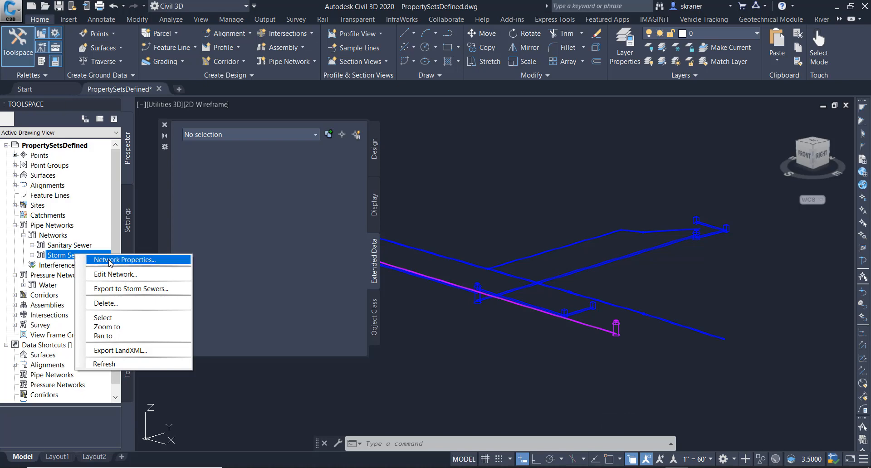
click(113, 318)
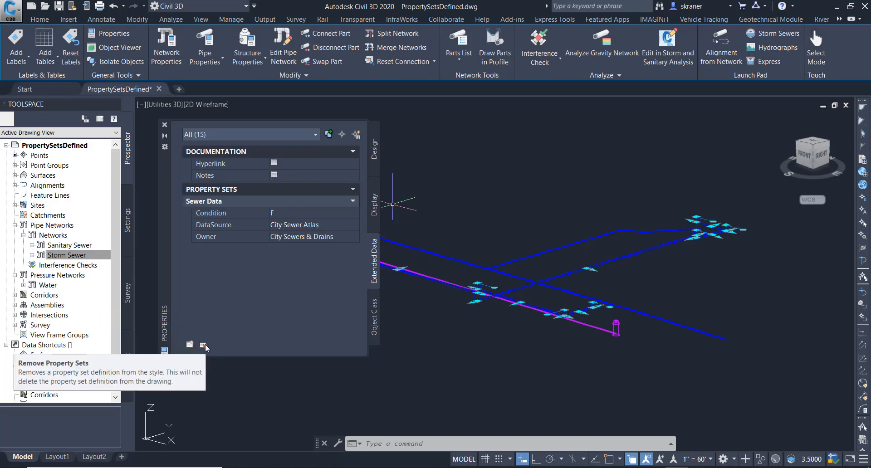
click(203, 345)
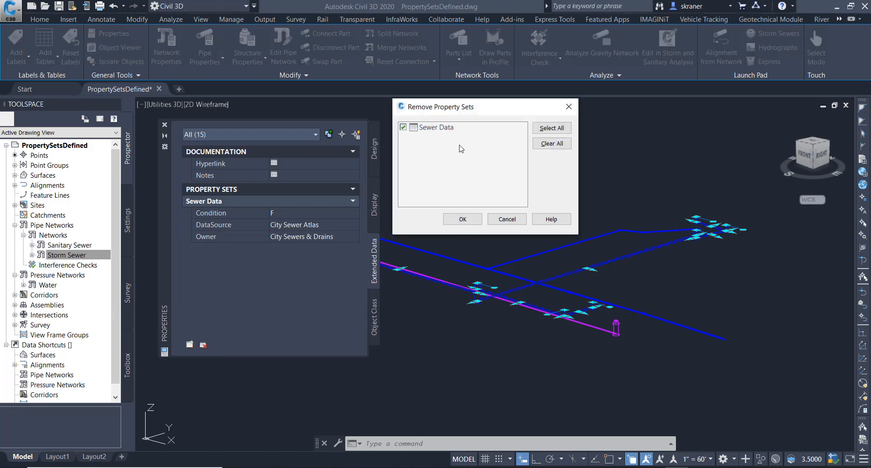
click(463, 220)
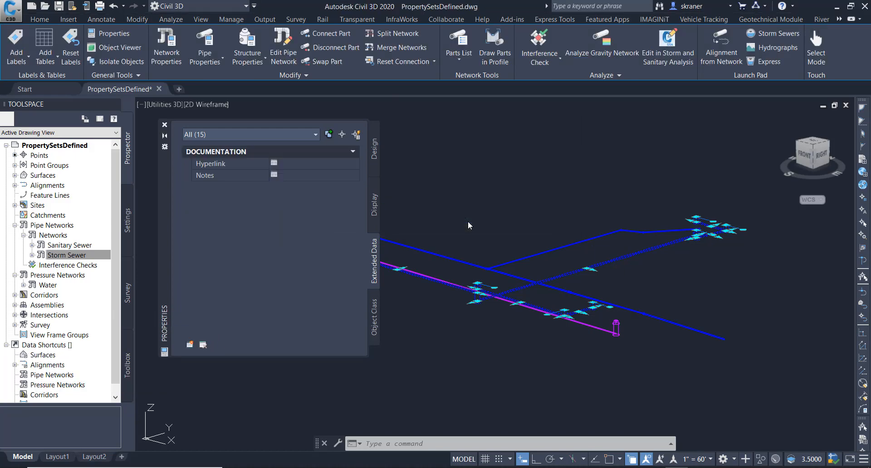
key(Escape)
key(Escape)
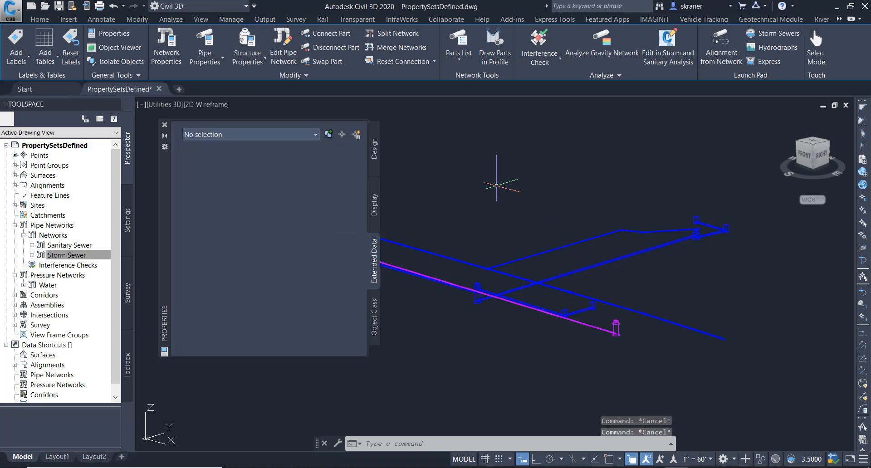
- Select the whole Water pressure network and remove the Water Data property set from all its parts
right_click(49, 287)
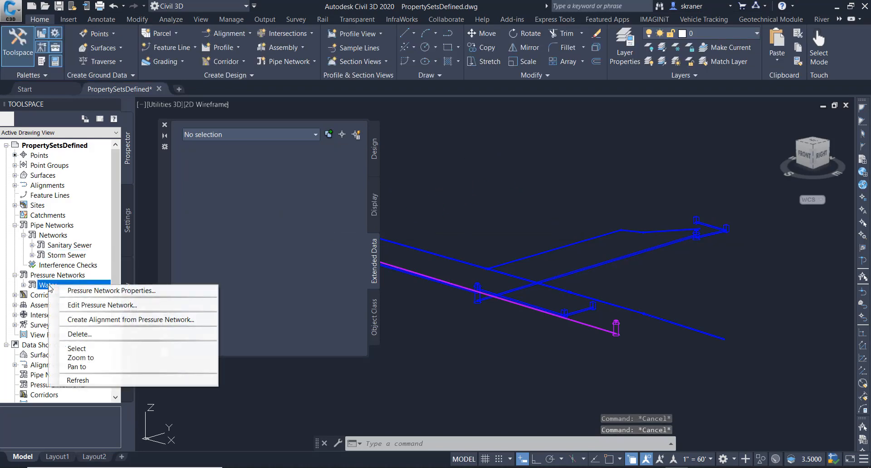
click(76, 349)
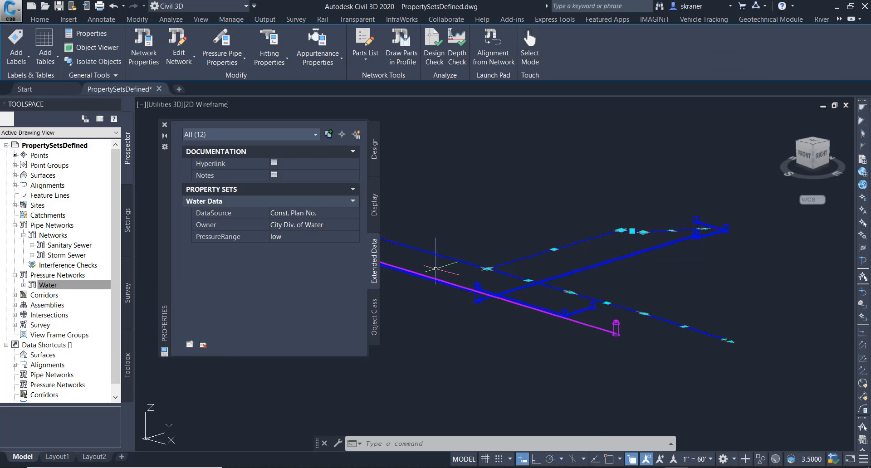
click(204, 345)
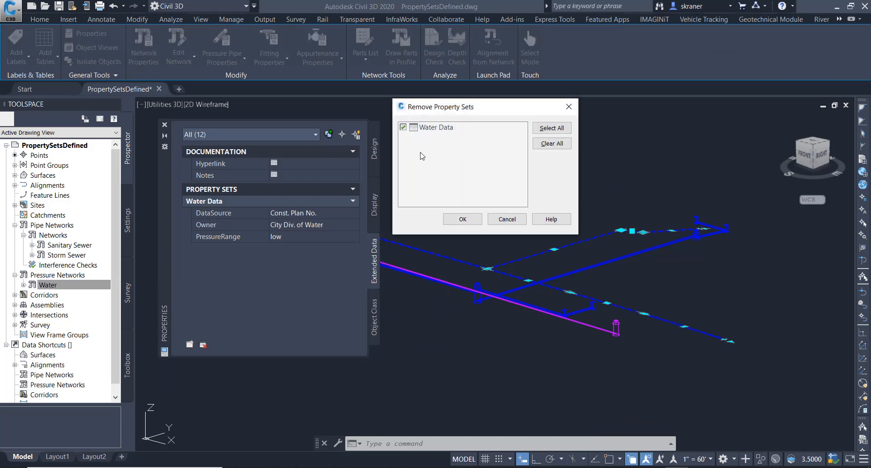
click(462, 220)
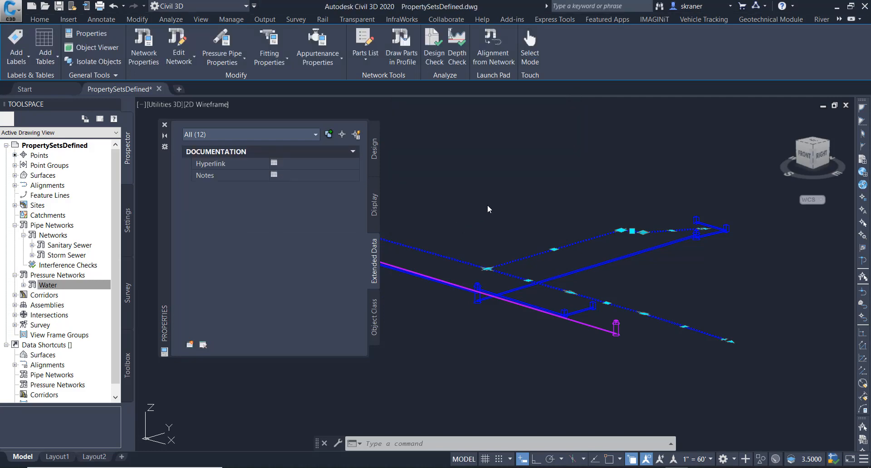
key(Escape)
key(Escape)
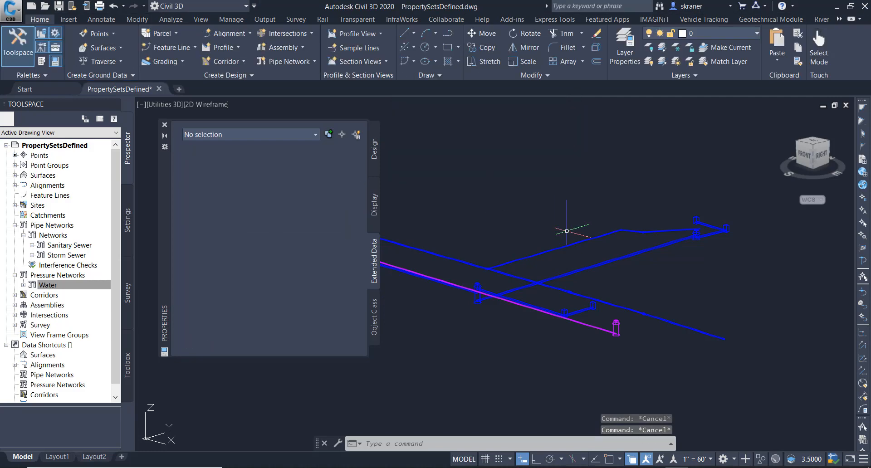
- Check the extended data of two storm sewer pipes individually
click(621, 257)
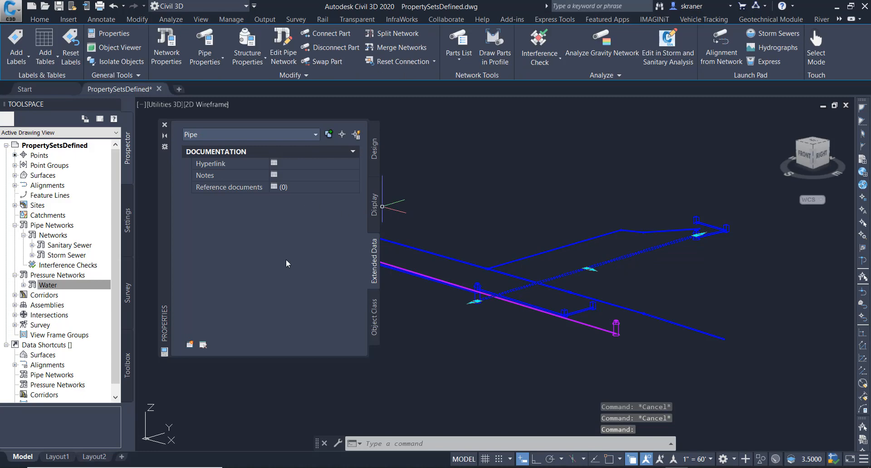
key(Escape)
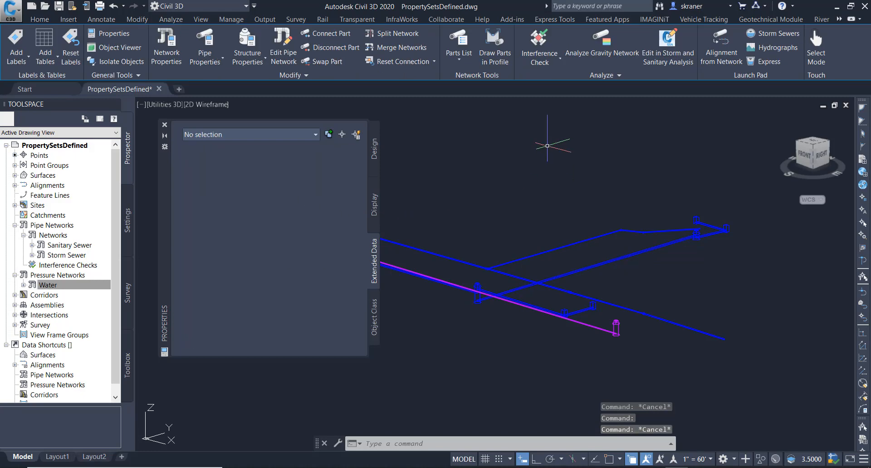
click(515, 287)
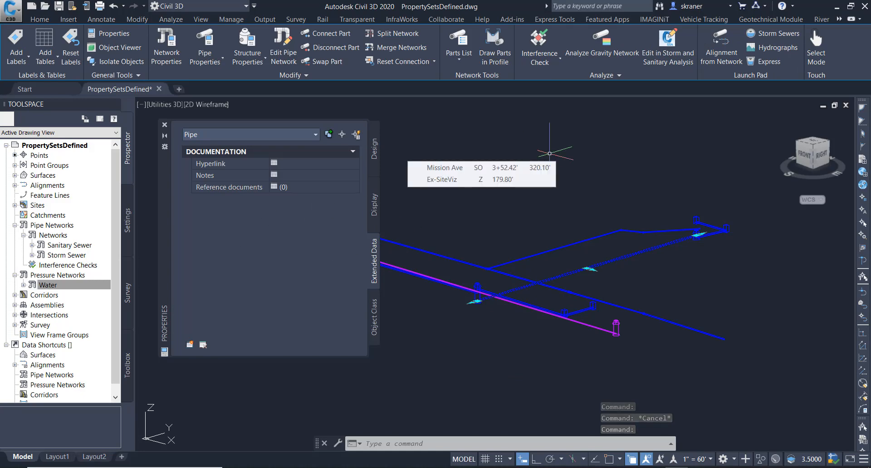
key(Escape)
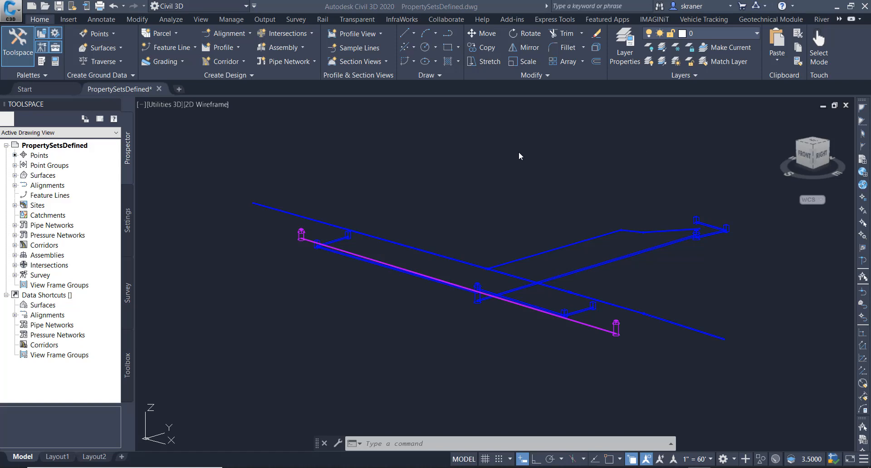
- Reopen the Properties palette on its Extended Data tab and select parts similar to the sanitary structure to review their data
click(55, 63)
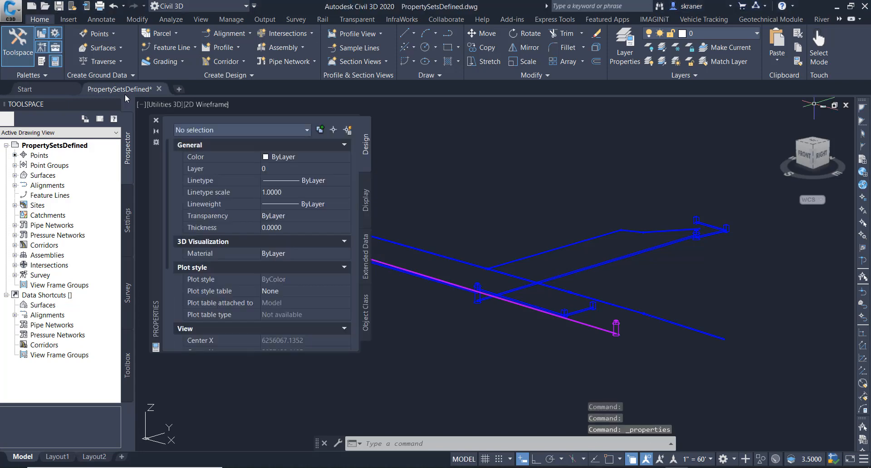
click(366, 261)
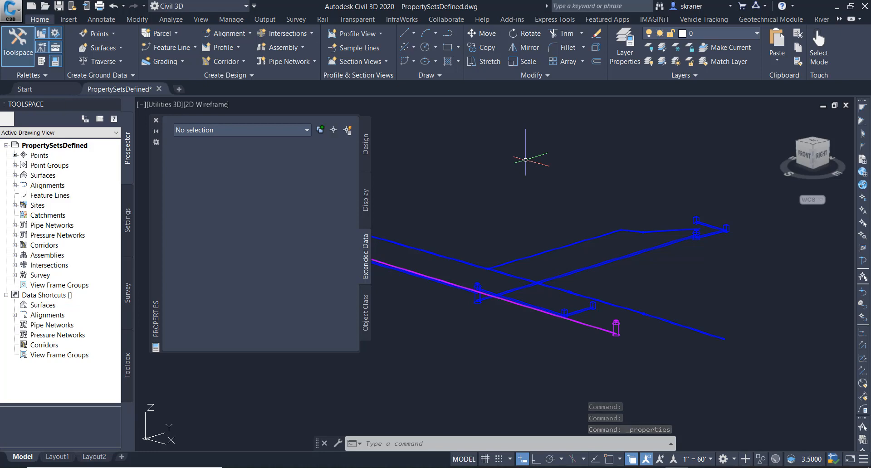
click(631, 324)
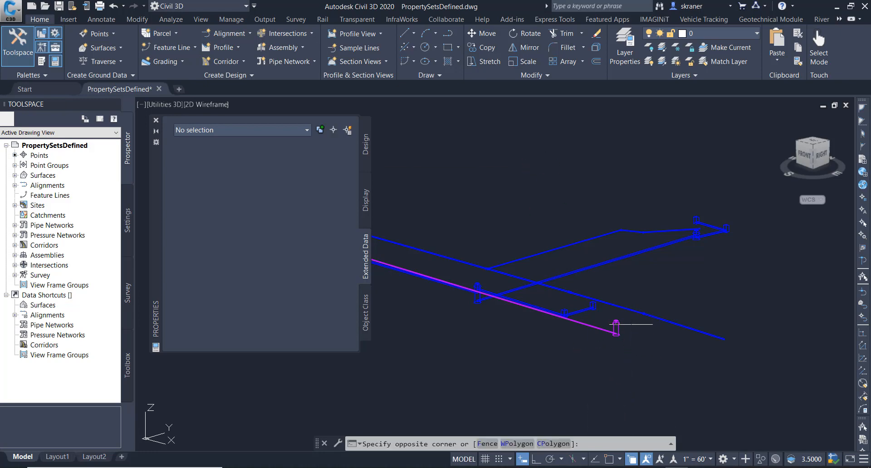
click(581, 342)
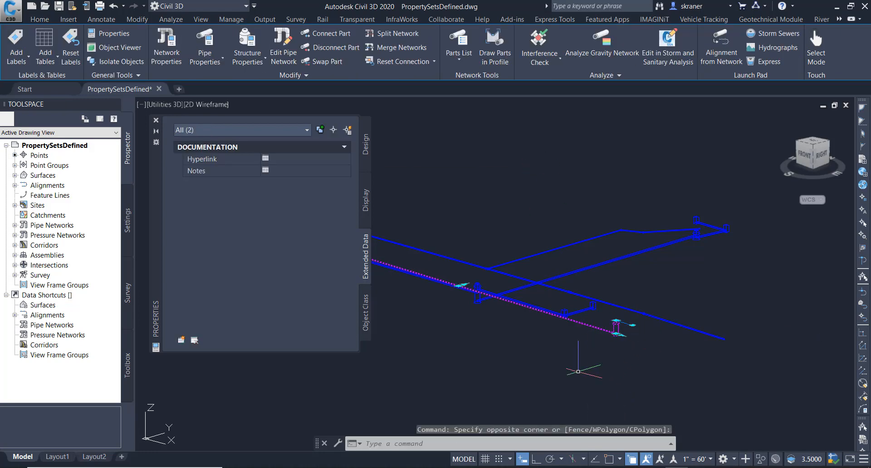
right_click(593, 331)
click(621, 326)
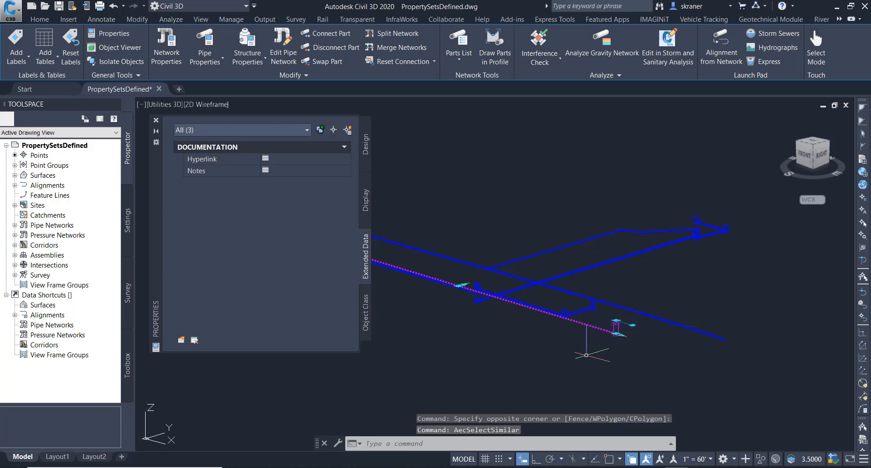
key(Escape)
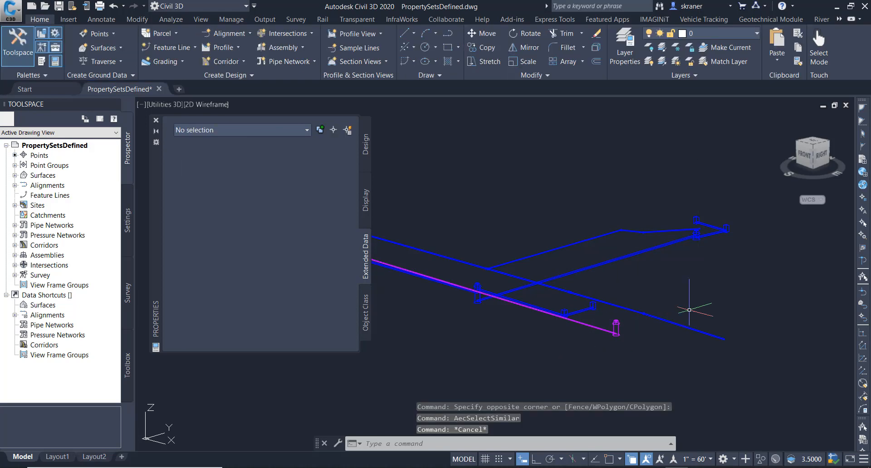
- Select all pressure network parts similar to a water pipe and review their extended data
click(692, 289)
click(610, 340)
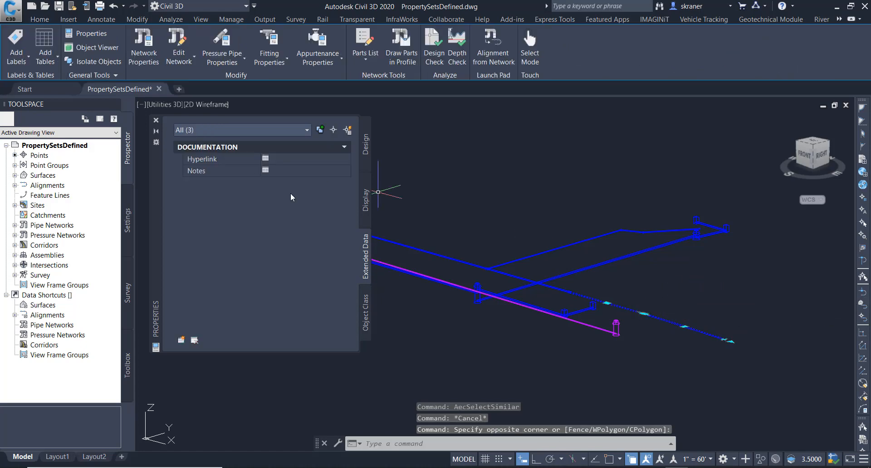
right_click(654, 320)
click(672, 310)
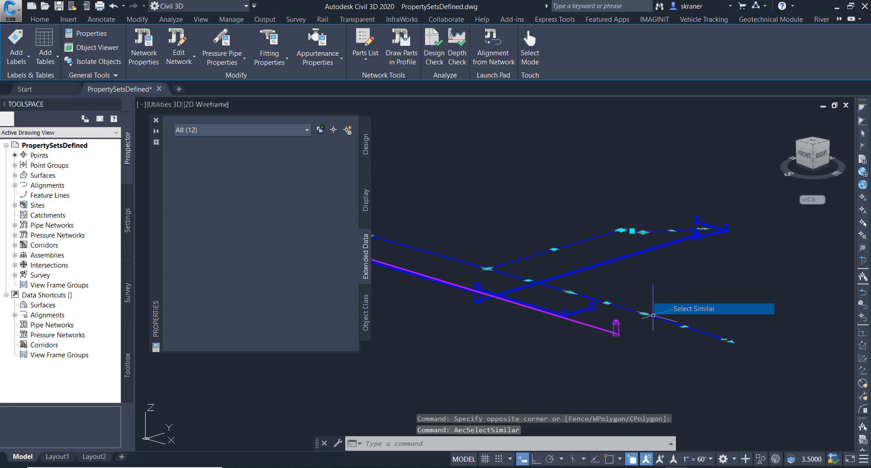
key(Escape)
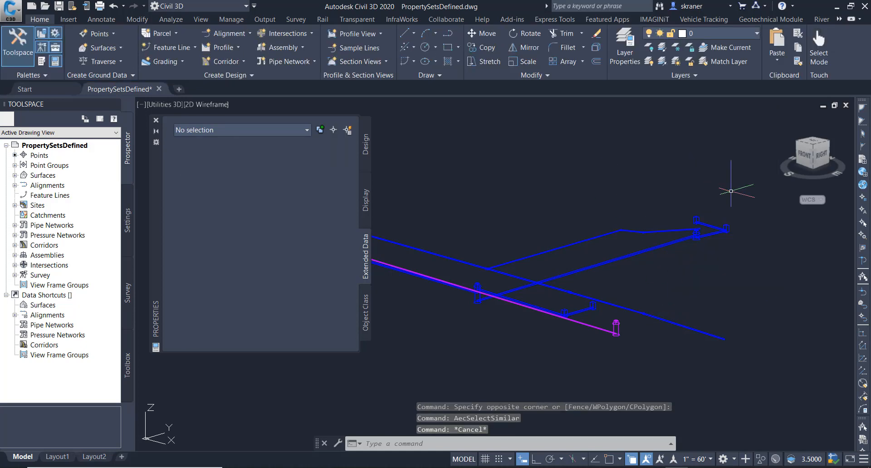
- Select all parts similar to the structures at the storm network's upper end and review their extended data
click(747, 197)
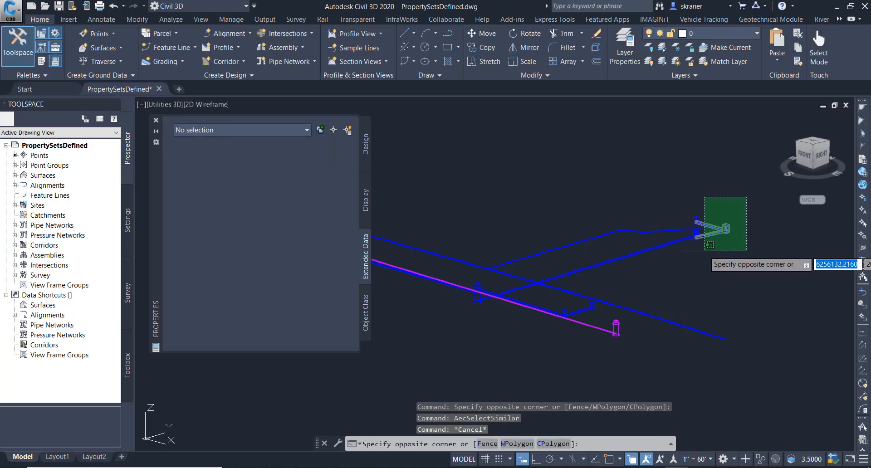
click(706, 251)
right_click(724, 233)
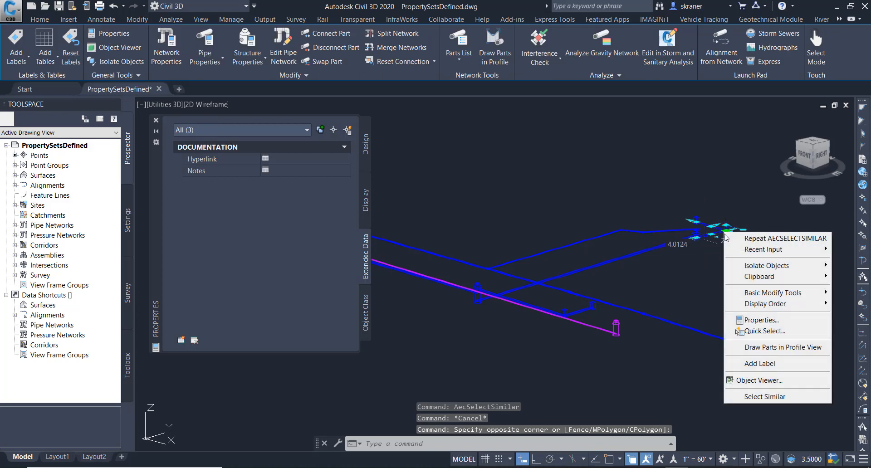
click(755, 396)
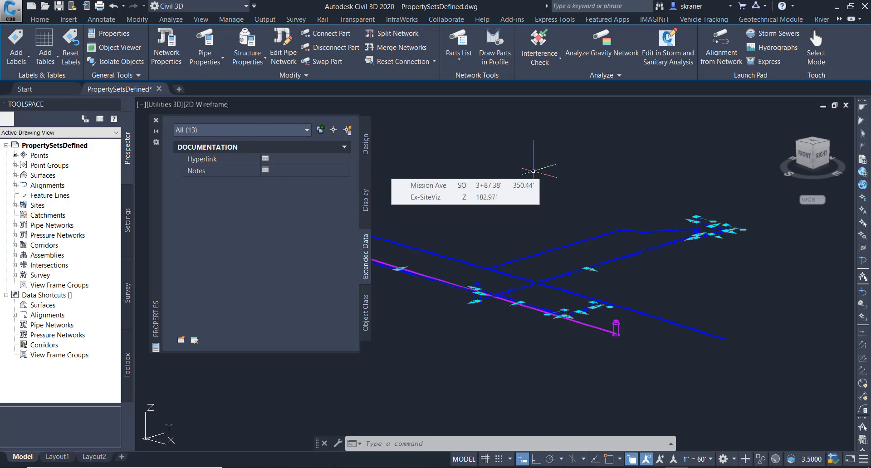
key(Escape)
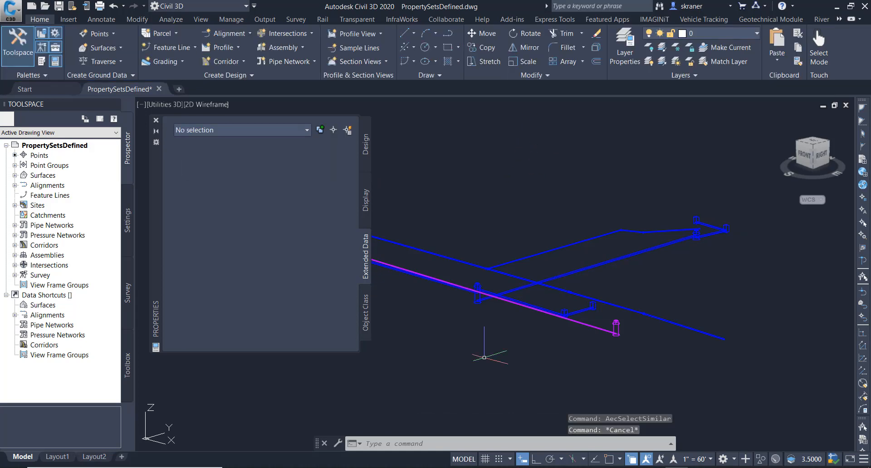
- Set the AECPSDAUTOATTACH system variable to on, then select the sanitary structure to view its extended data
click(456, 442)
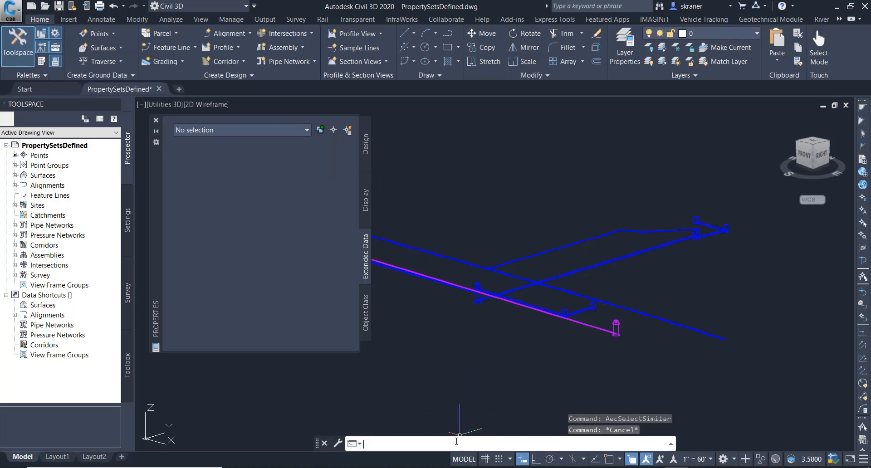
text(A)
text(ECPS)
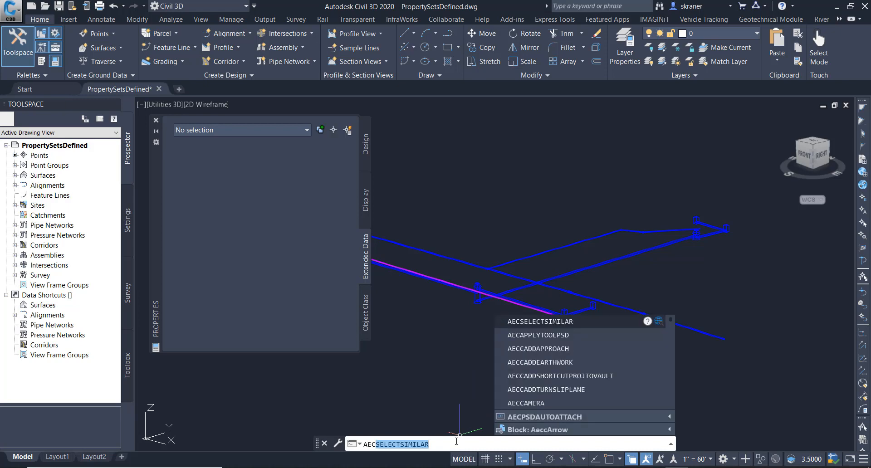
text(DAUTOATTACH)
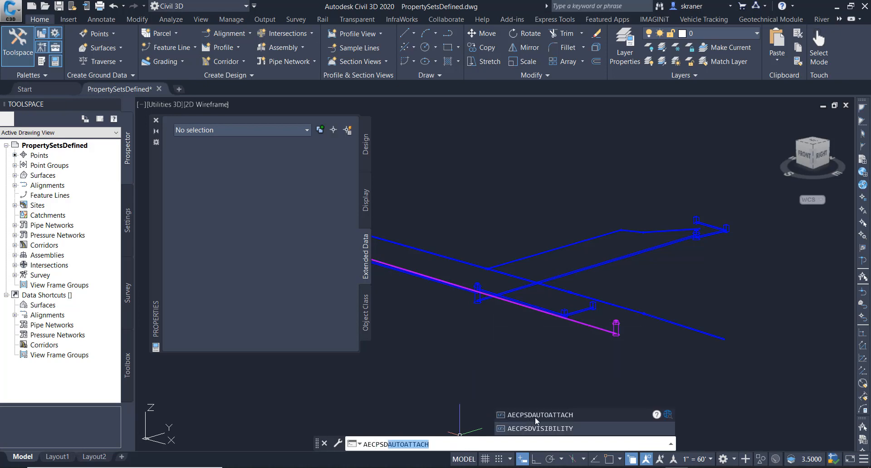
click(555, 414)
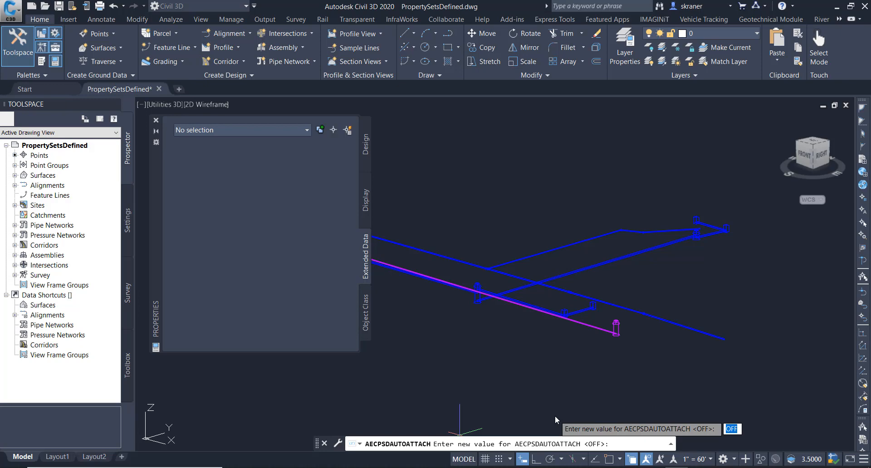
text(on)
key(Return)
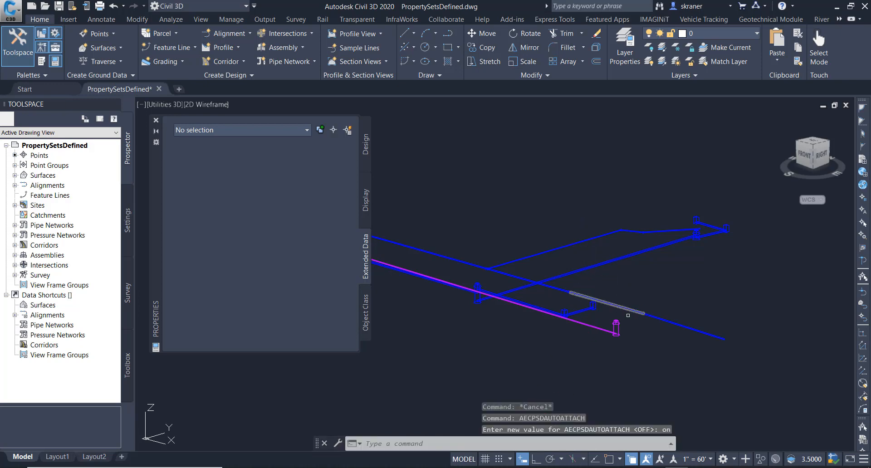
click(619, 325)
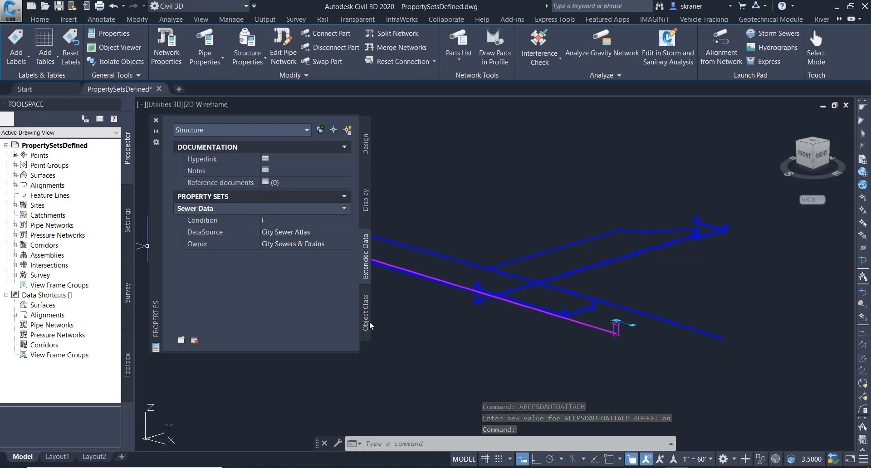
- Select the sanitary pipe and review its extended data
key(Escape)
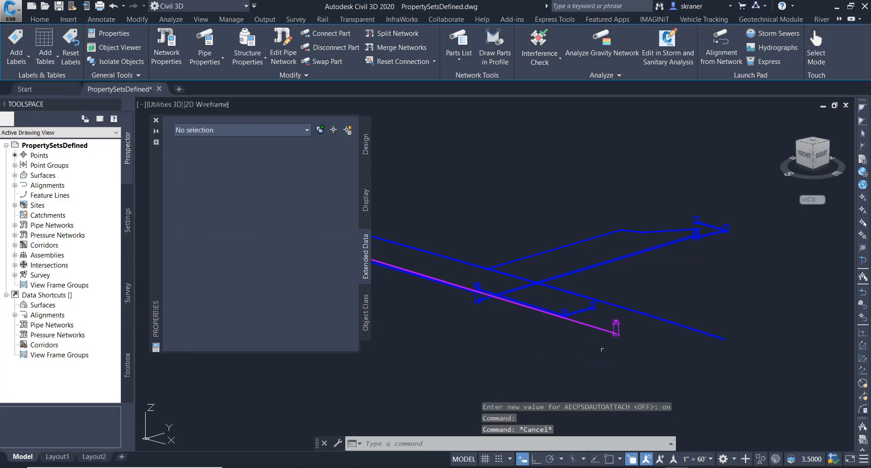
click(591, 325)
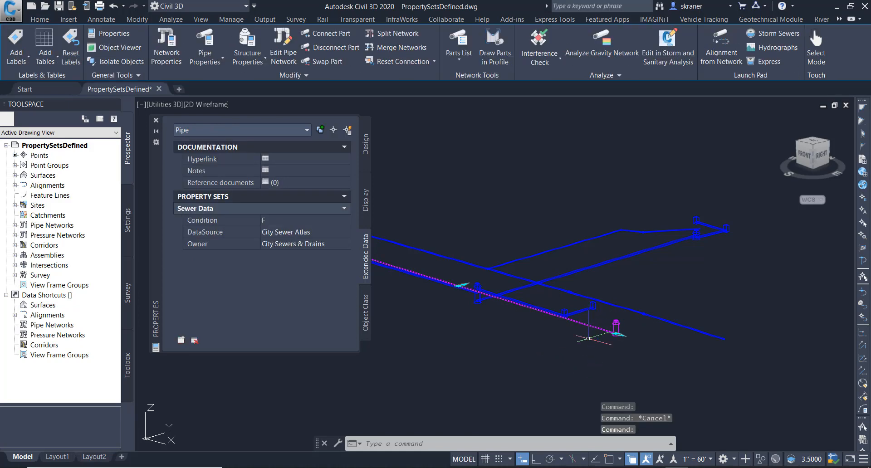
key(Escape)
- Select a water pipe, select all similar pressure network parts, and review their extended data
click(680, 293)
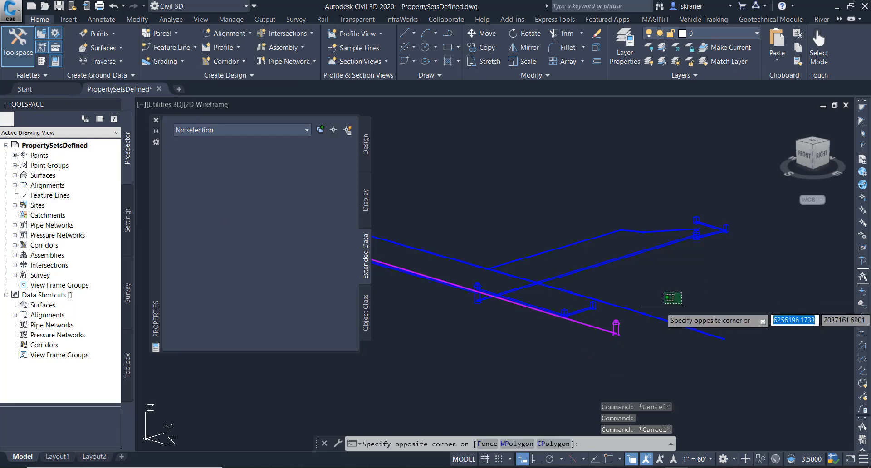
click(640, 325)
right_click(660, 320)
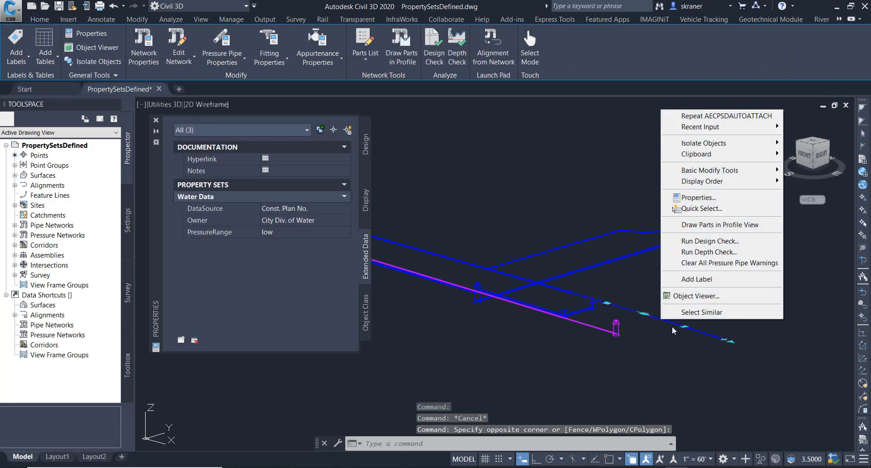
click(692, 314)
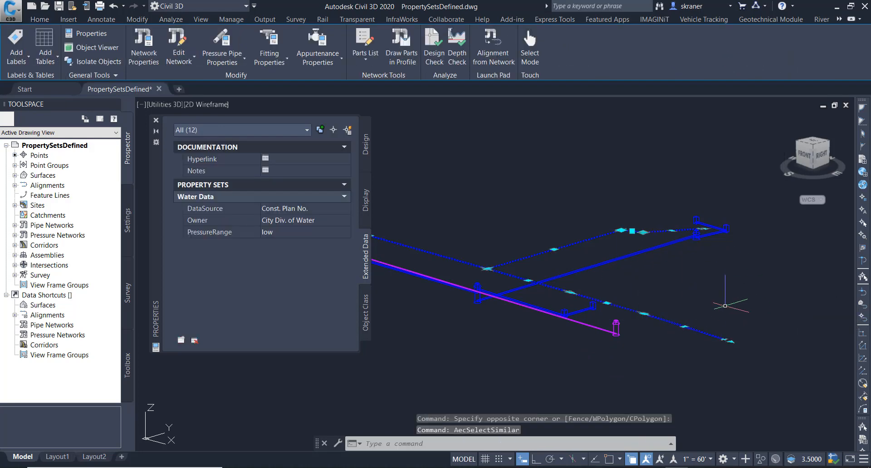
key(Escape)
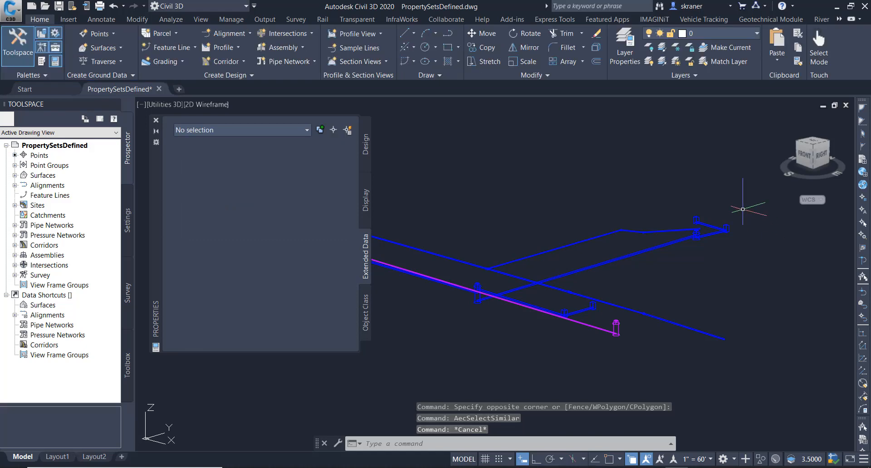
- Select the structures at the storm network's upper end plus all similar parts and review their extended data
click(743, 210)
click(718, 241)
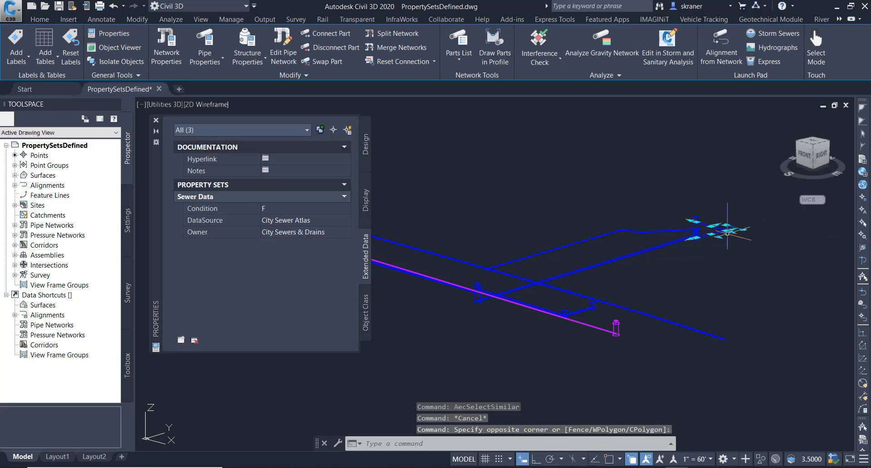
right_click(728, 235)
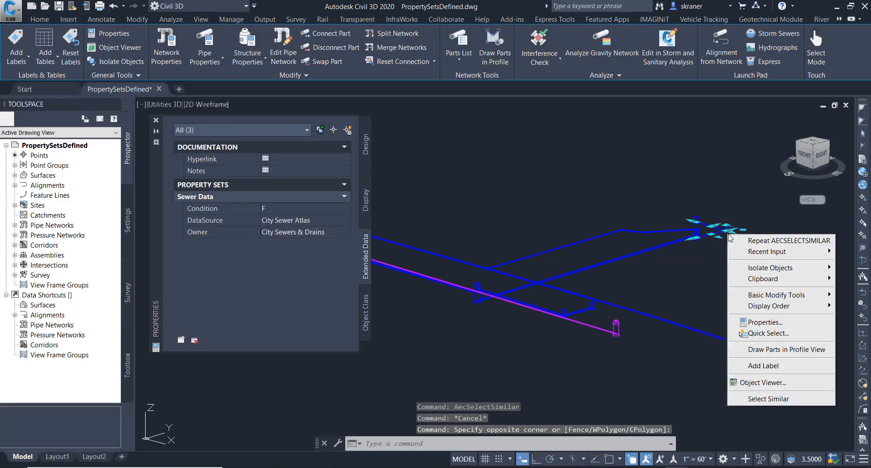
click(769, 399)
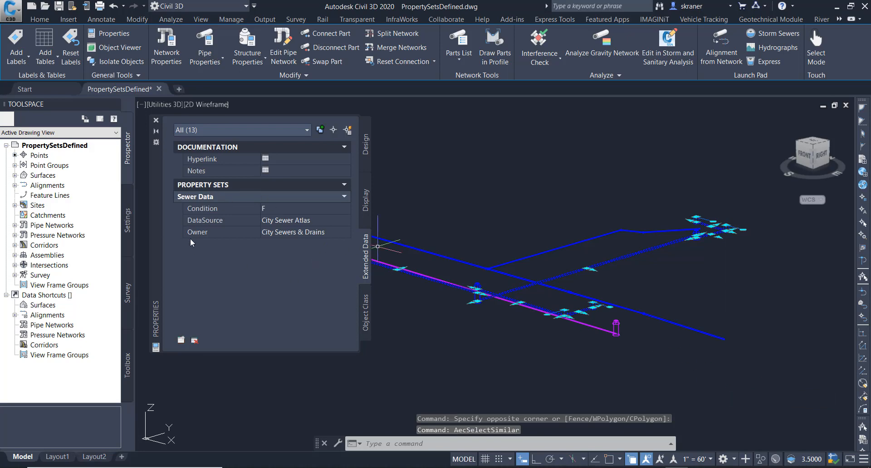
key(Escape)
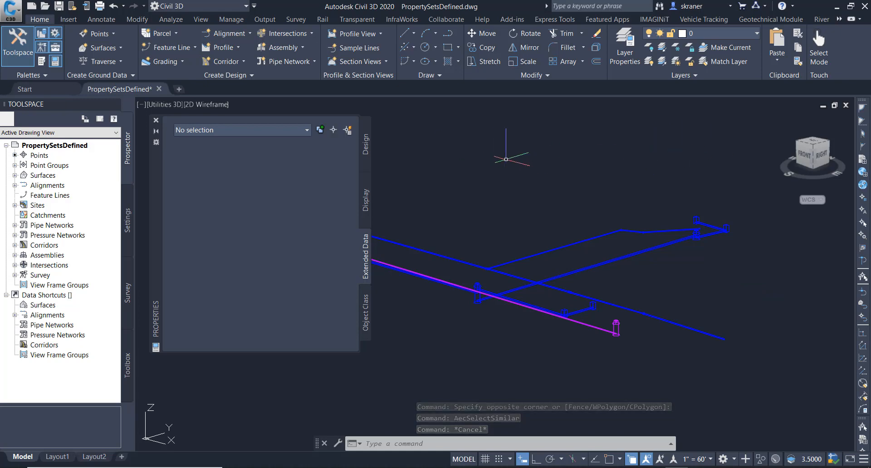
- Restrict the Sewer Data property set definition to apply only to Structure objects
click(223, 21)
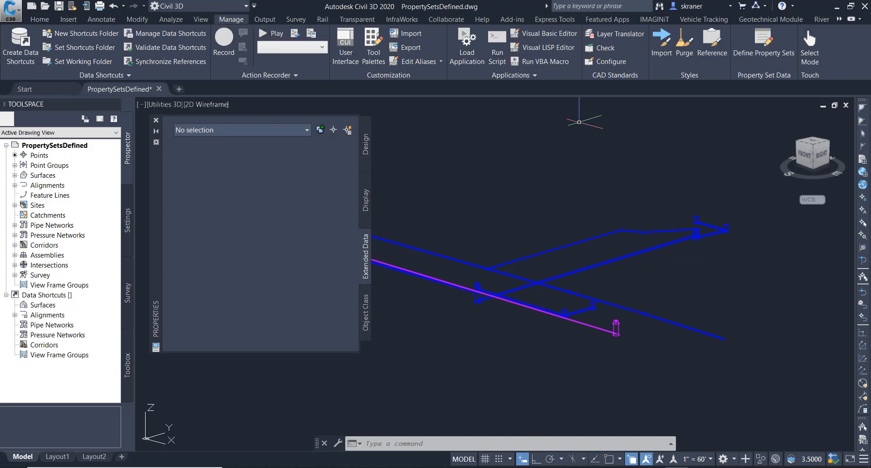
click(765, 38)
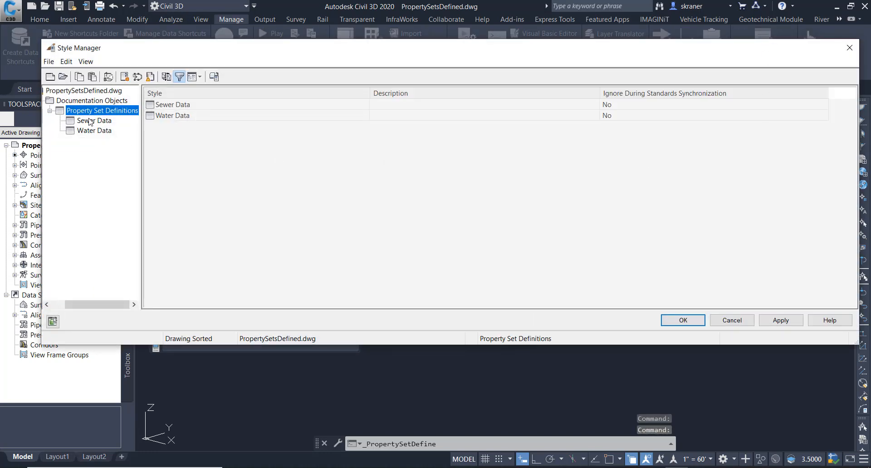
click(90, 121)
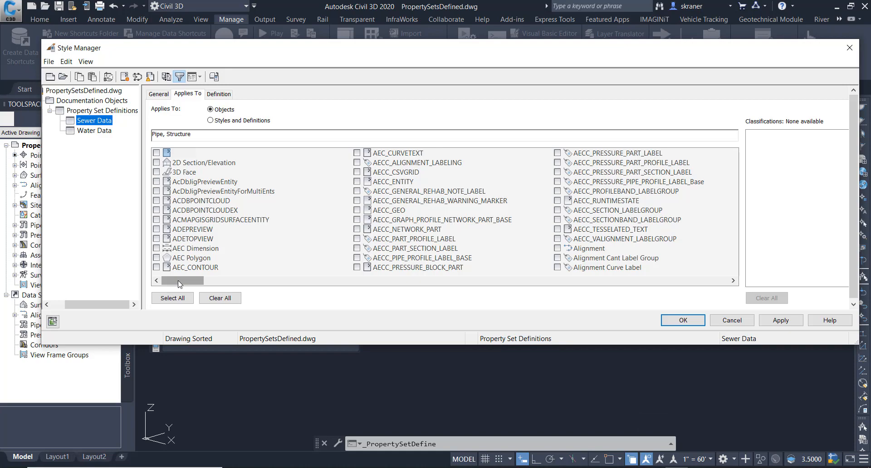
drag(180, 284, 512, 300)
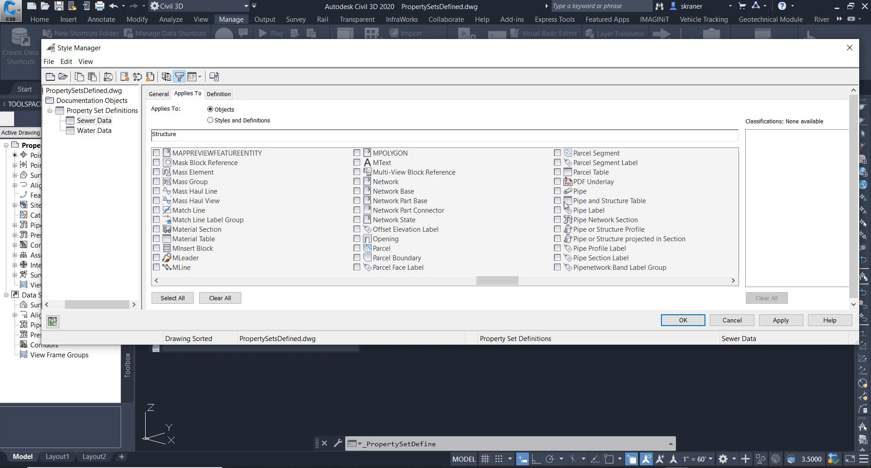
click(680, 320)
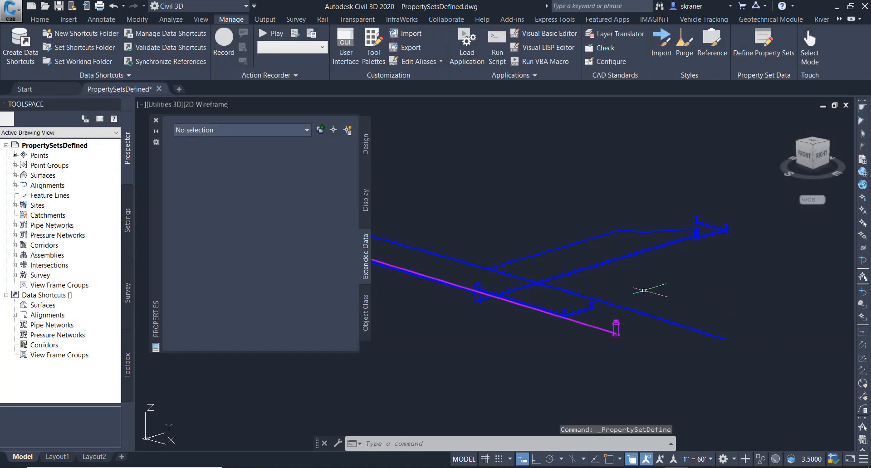
- Select individual pipes and structures one at a time to check their extended data
click(603, 264)
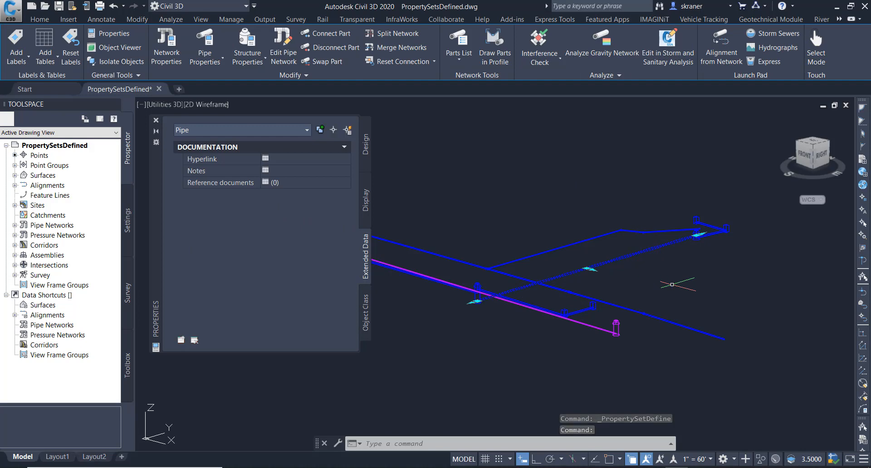
key(Escape)
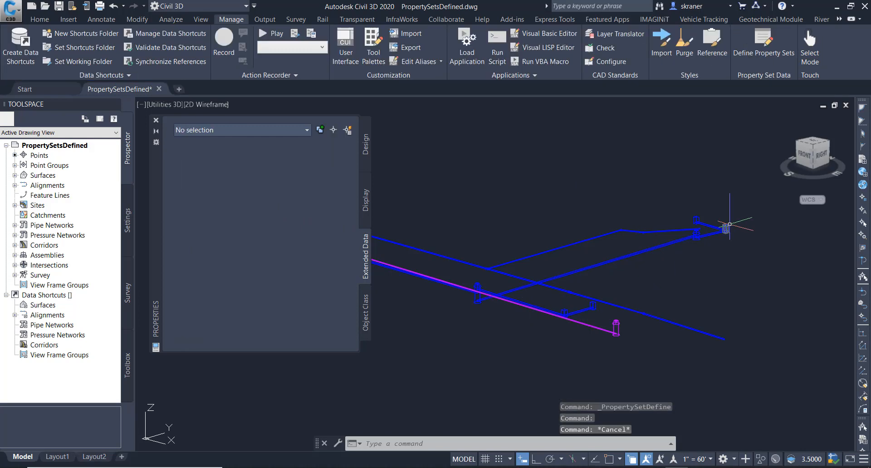
click(724, 226)
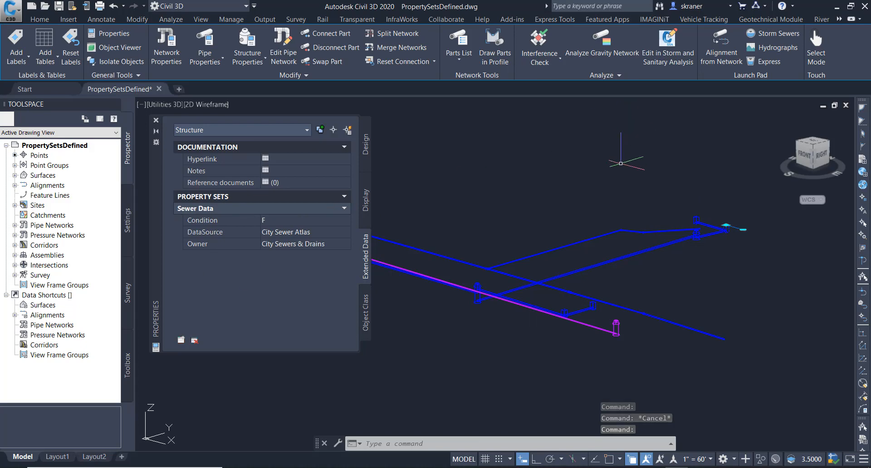
key(Escape)
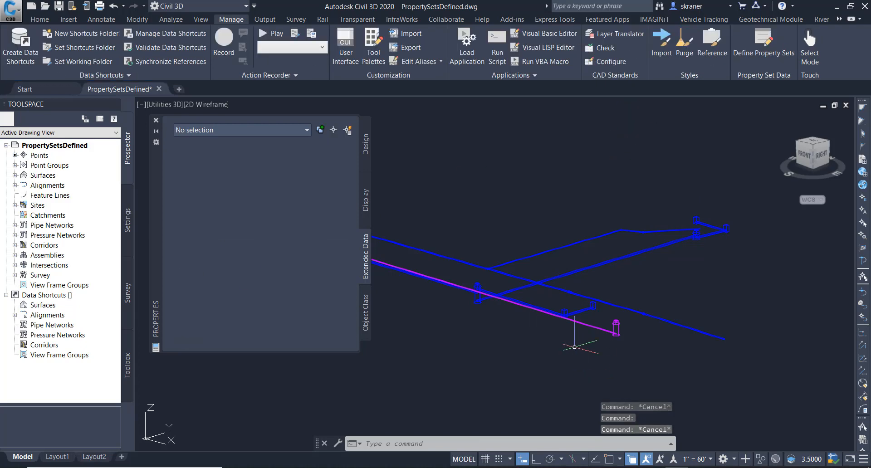
click(587, 325)
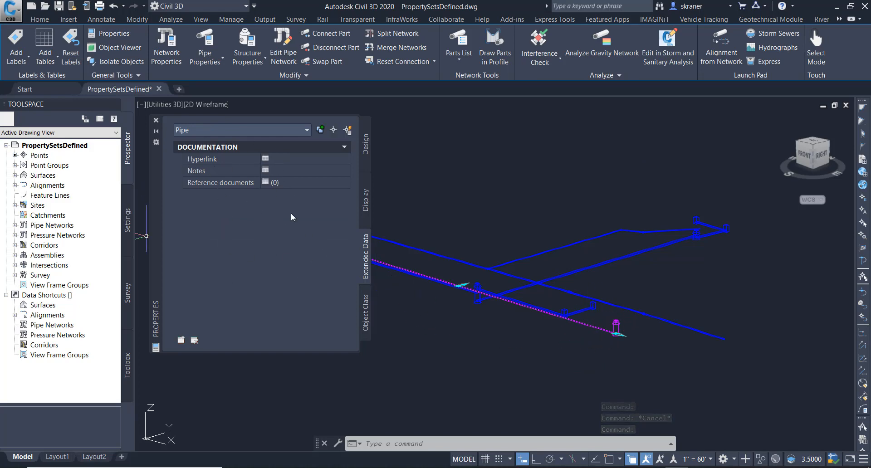
key(Escape)
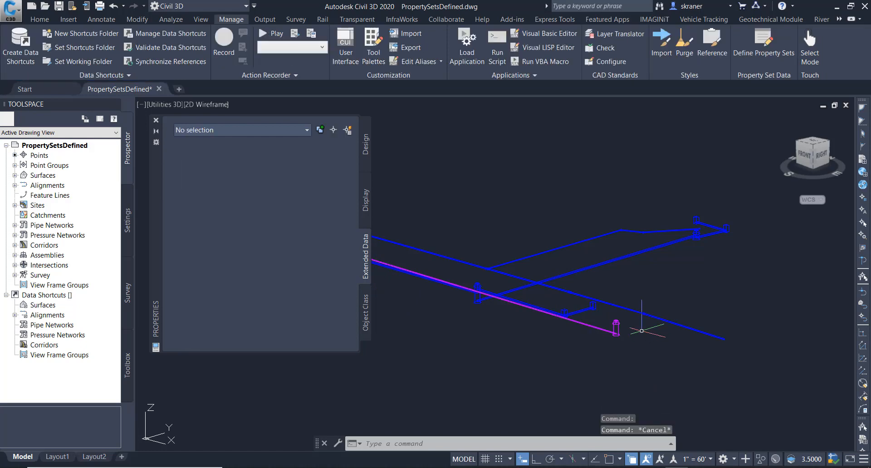
click(615, 324)
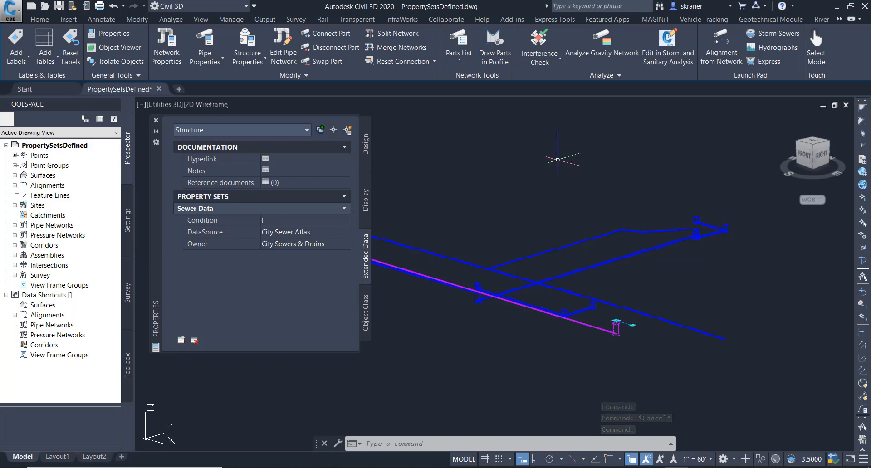
key(Escape)
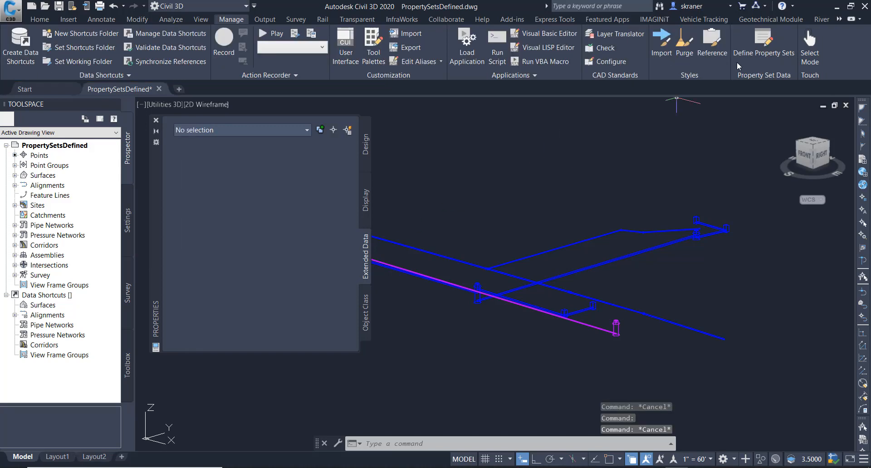
- Add Pipe back to the objects the Sewer Data property set definition applies to
click(763, 41)
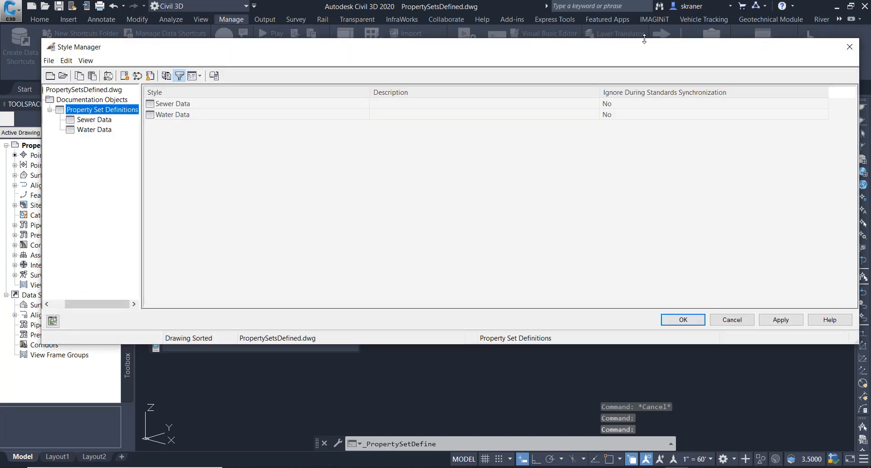
click(89, 120)
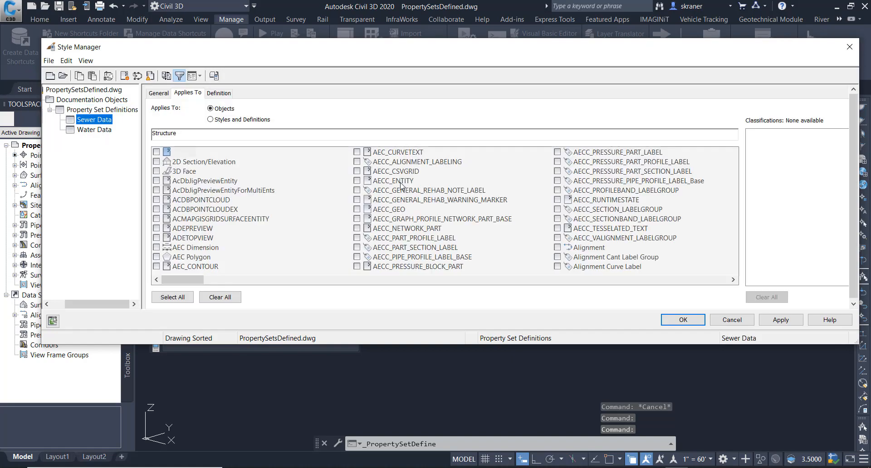
drag(190, 281, 527, 290)
click(356, 190)
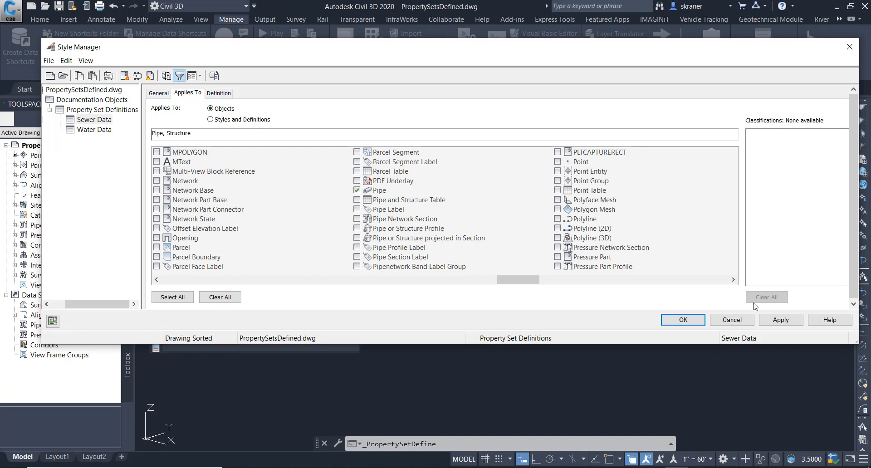
click(683, 318)
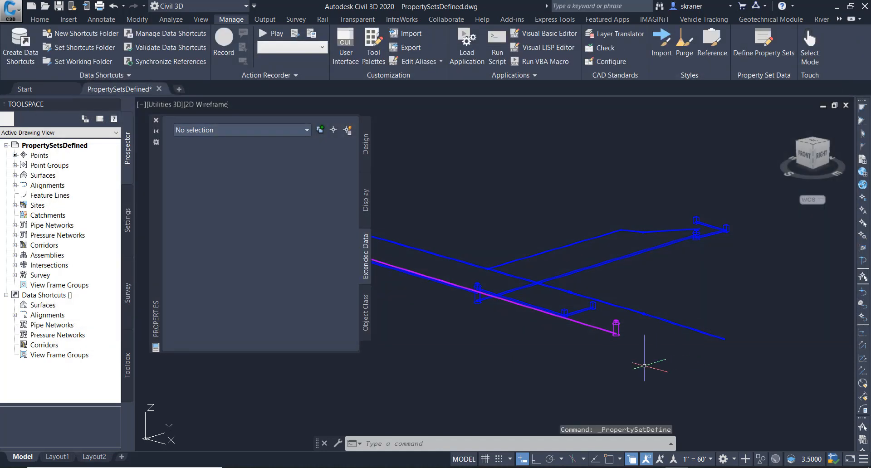
- Select the sanitary pipes one at a time and review their extended data
key(Escape)
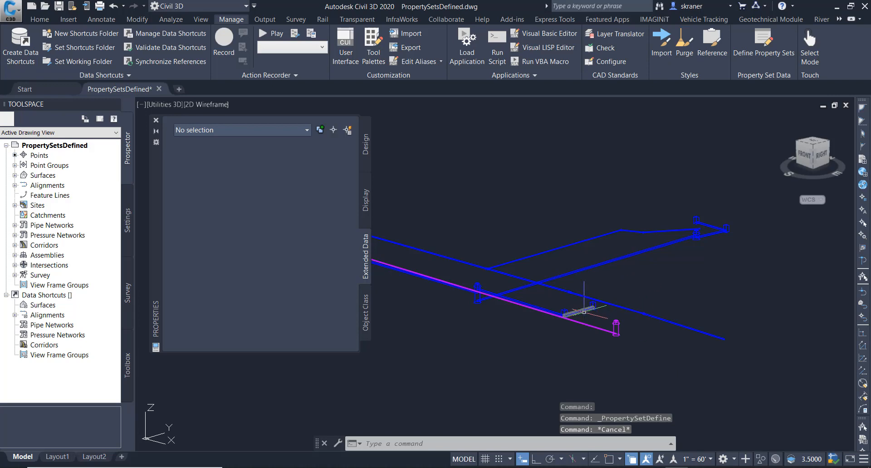
click(584, 312)
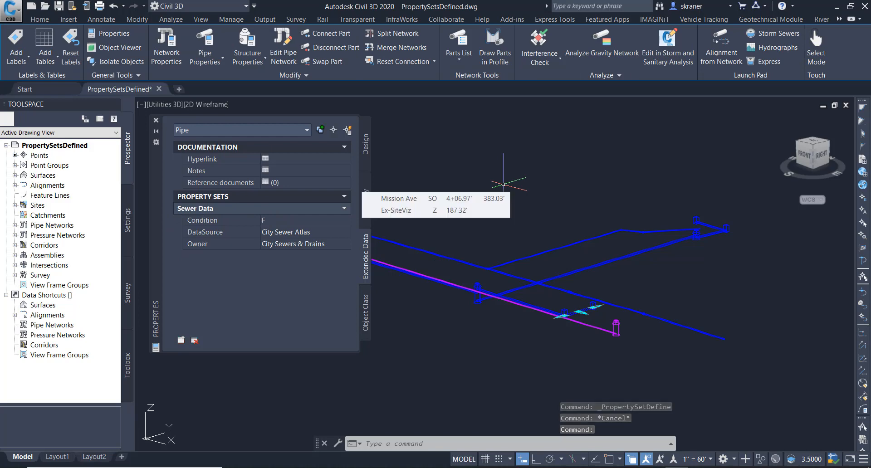
key(Escape)
click(569, 319)
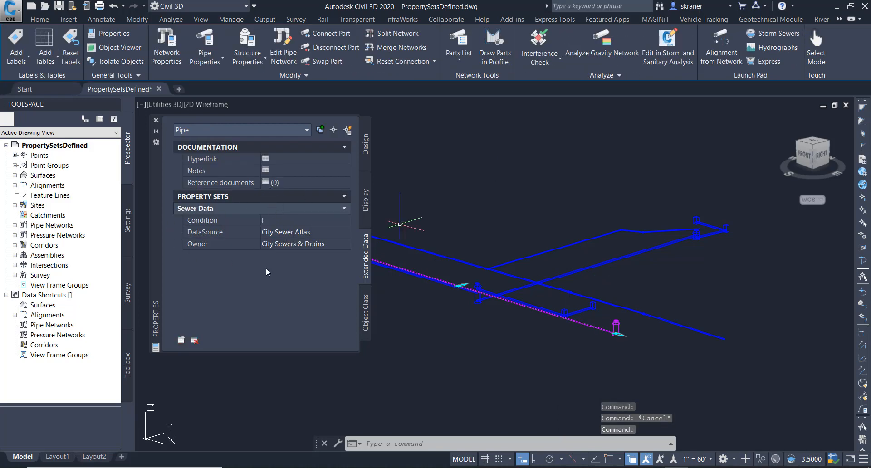
key(Escape)
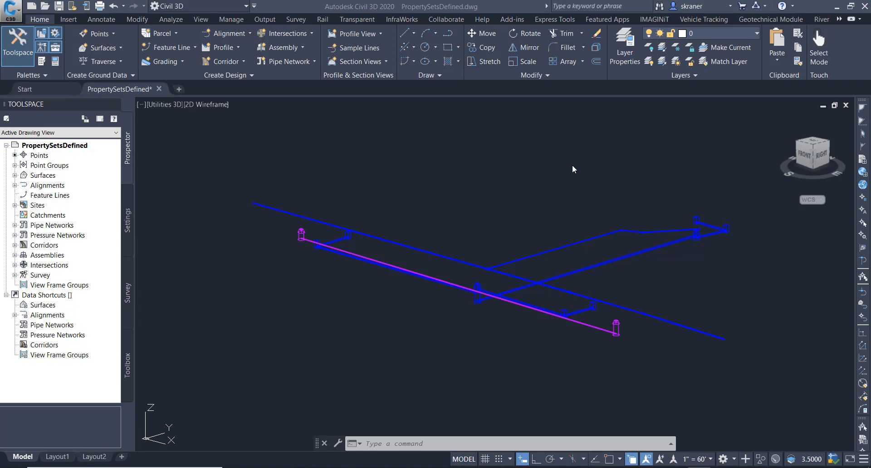
- Reopen the Properties palette and select all parts similar to the sanitary end structure to review their data
click(55, 61)
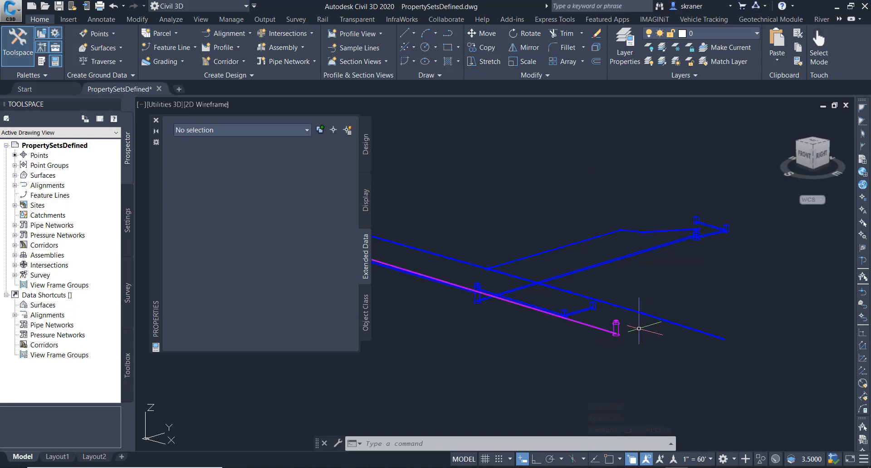
click(624, 323)
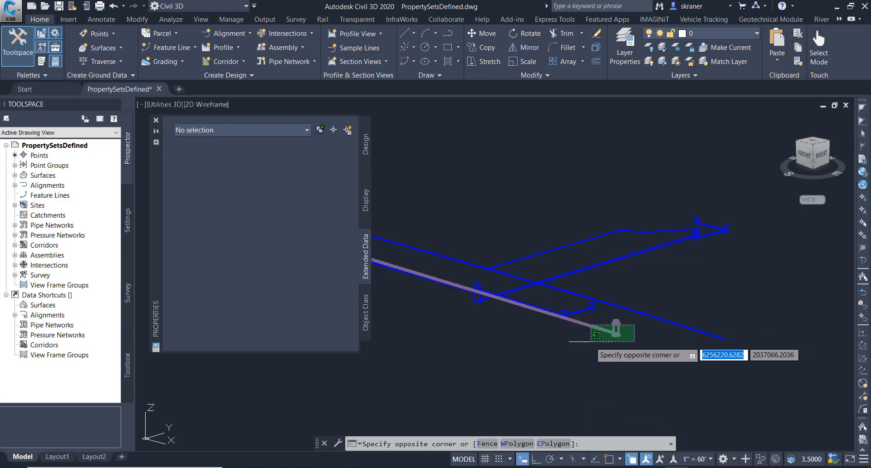
click(583, 346)
right_click(617, 330)
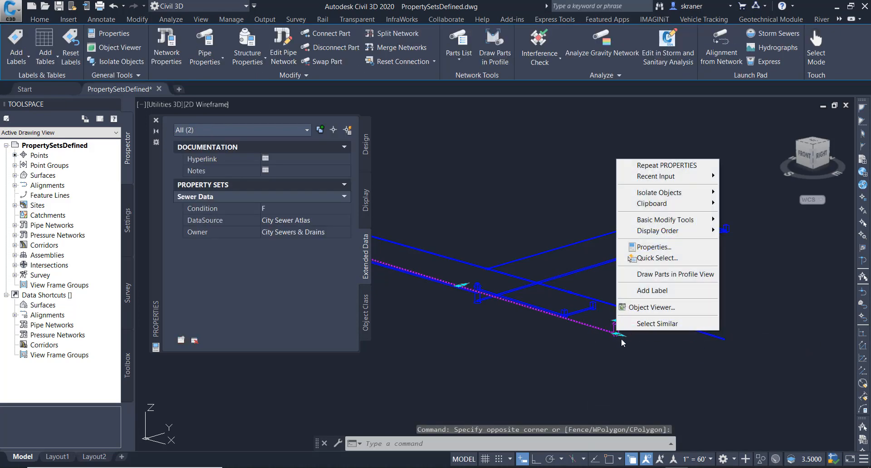
click(639, 323)
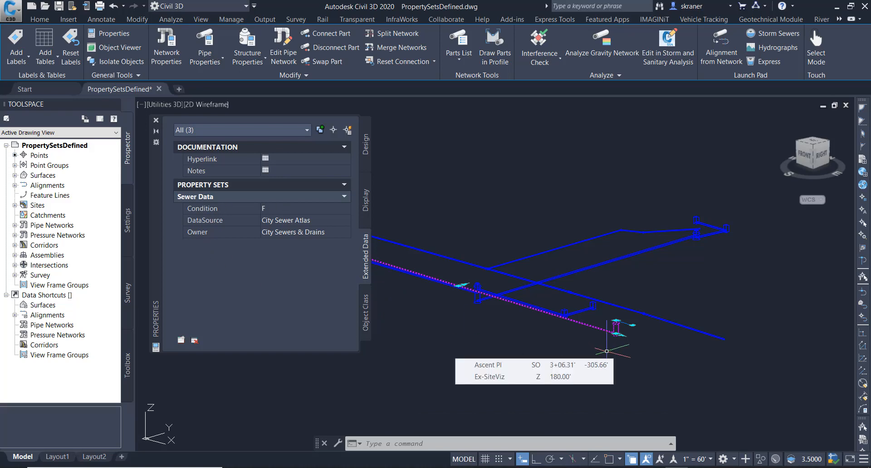
- Select a pressure pipe and all similar parts to review their extended data
key(Escape)
click(679, 305)
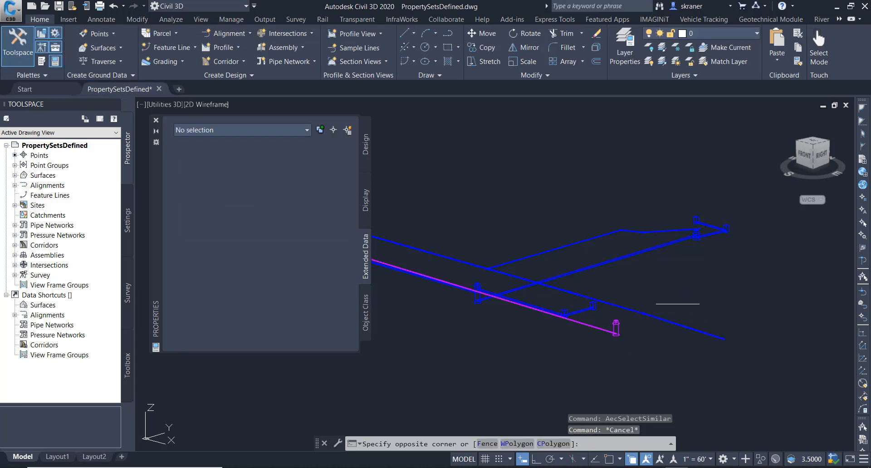
click(635, 325)
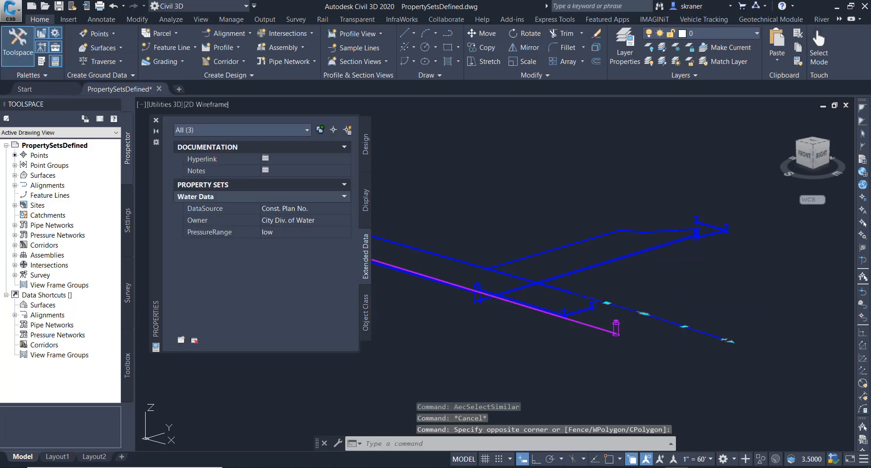
right_click(665, 320)
click(708, 330)
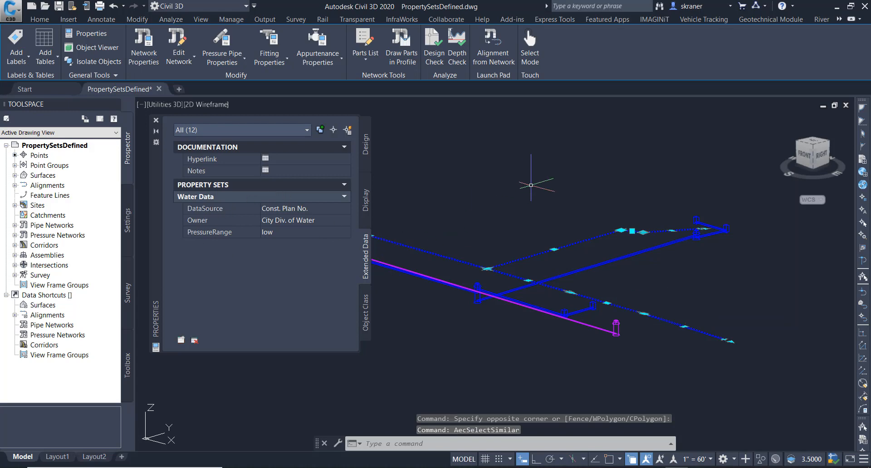
- Select an end structure and all similar parts to review their extended data
key(Escape)
click(739, 219)
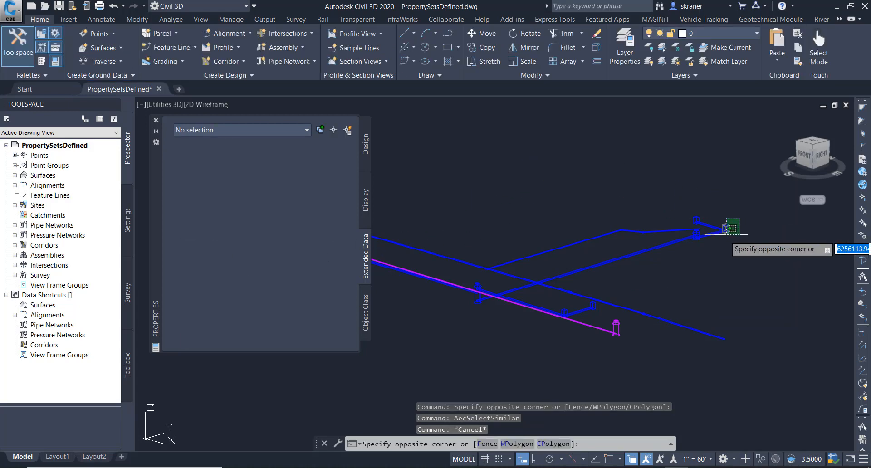
click(727, 235)
right_click(738, 237)
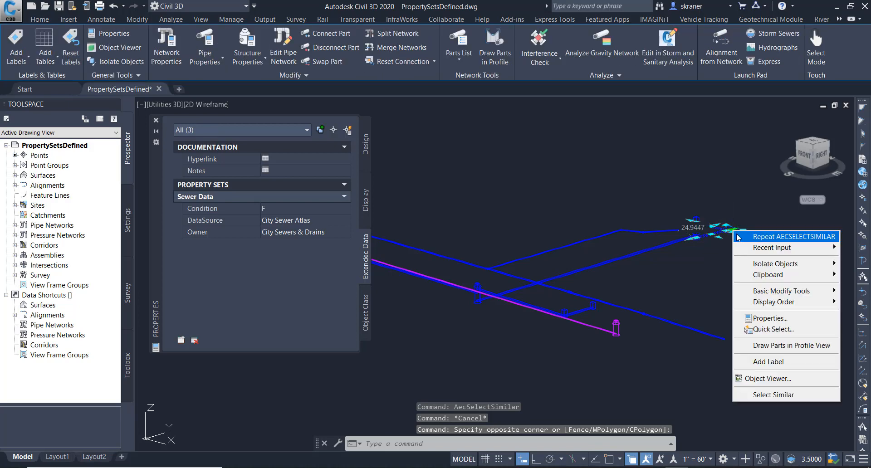
click(773, 395)
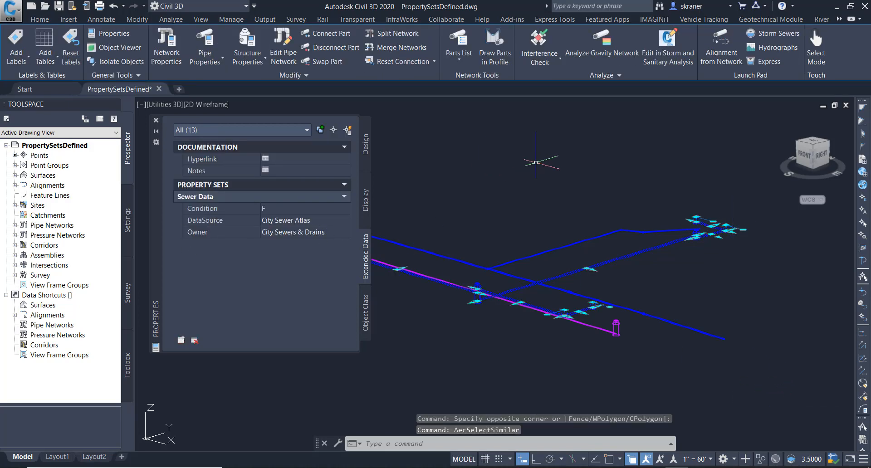
key(Escape)
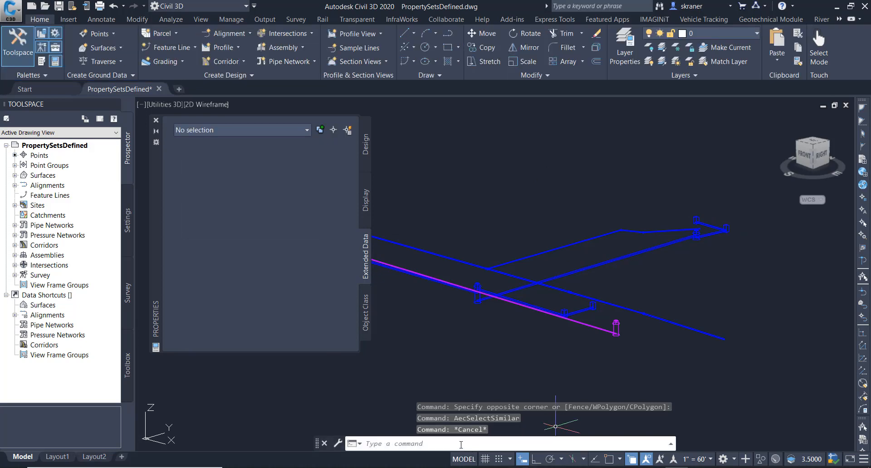
- Run the AECPSDAUTOATTACH command and accept its current setting
click(461, 445)
text(AEC)
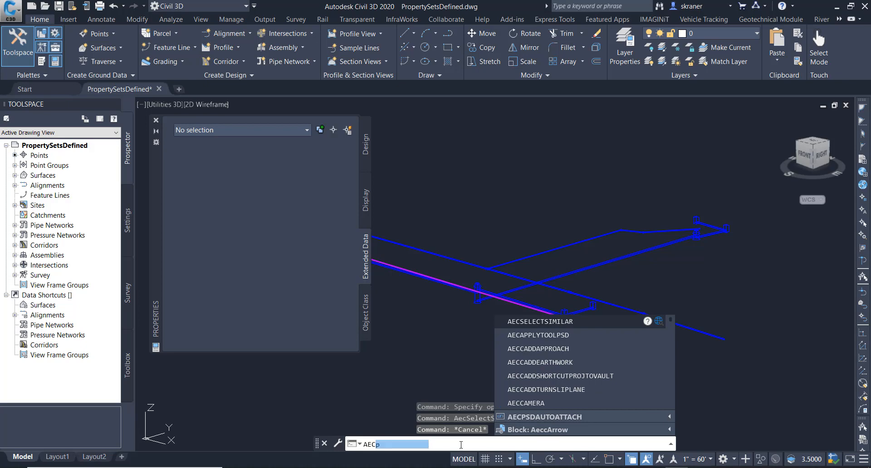
text(PSD)
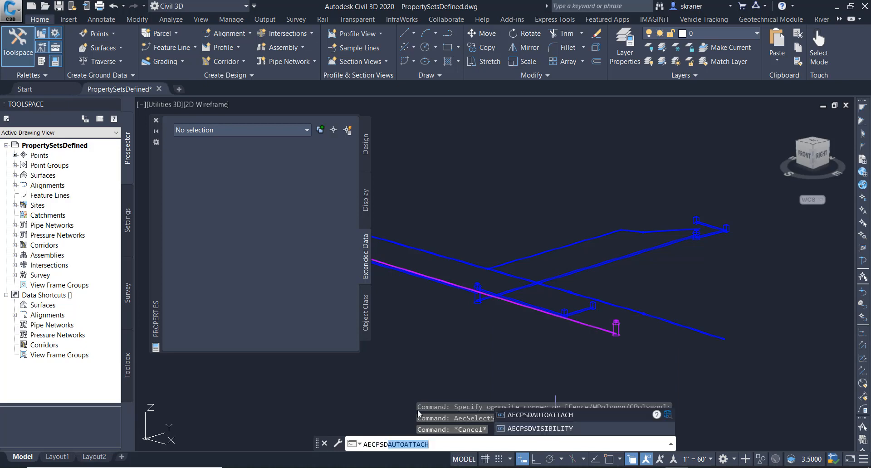
click(565, 416)
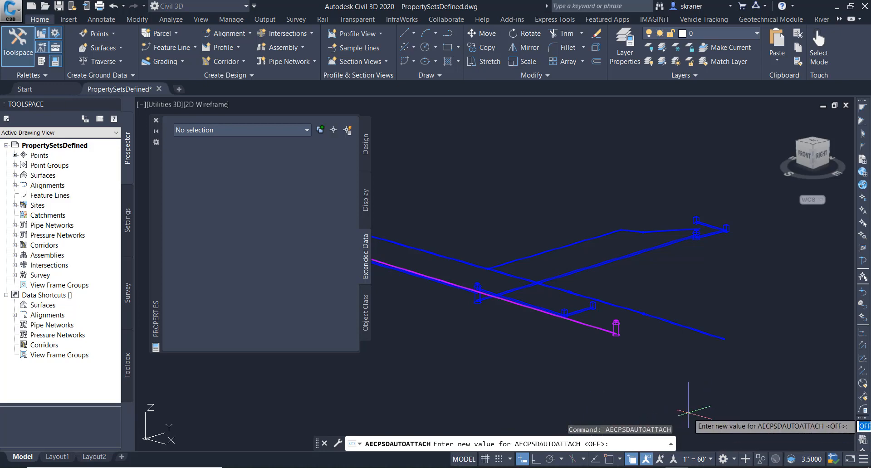
key(Return)
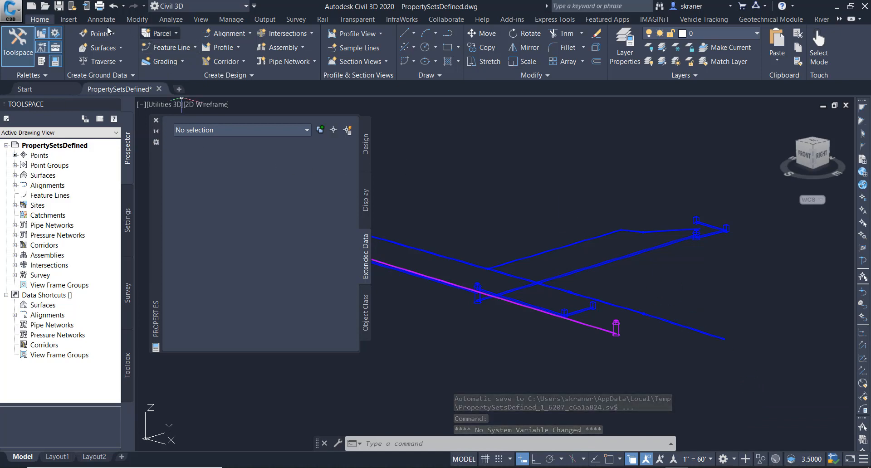
- Remove Pressure Pipe from the objects the Water Data property set definition applies to
click(231, 20)
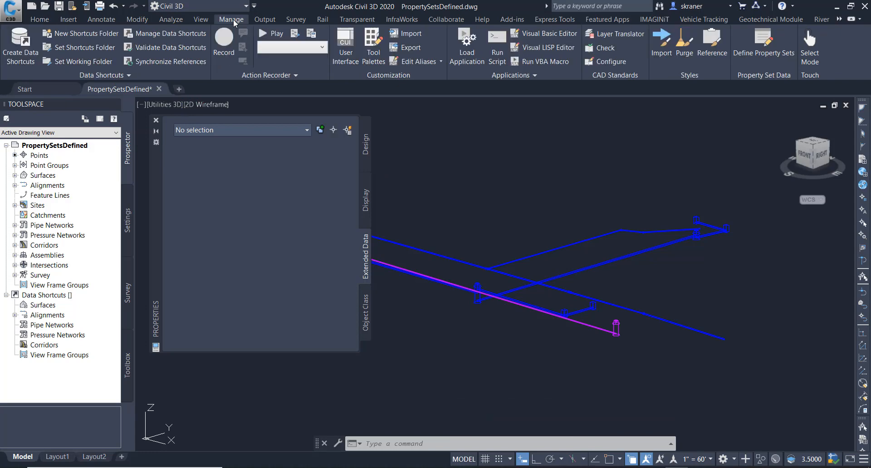
click(764, 39)
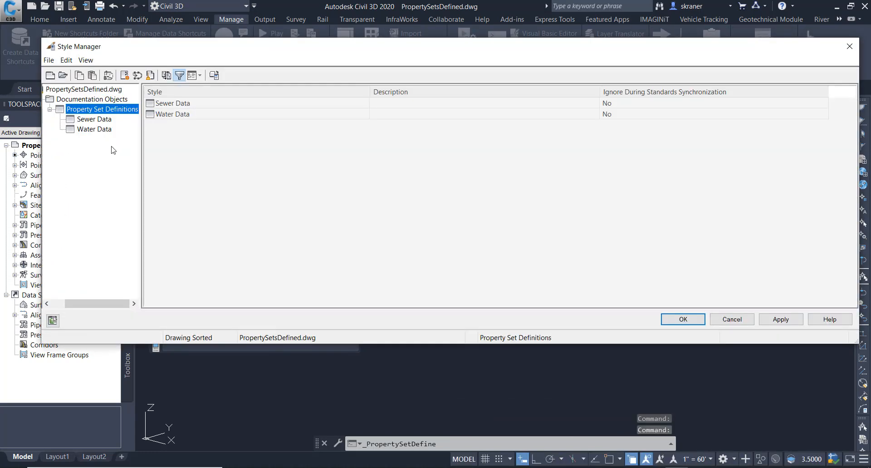
click(87, 129)
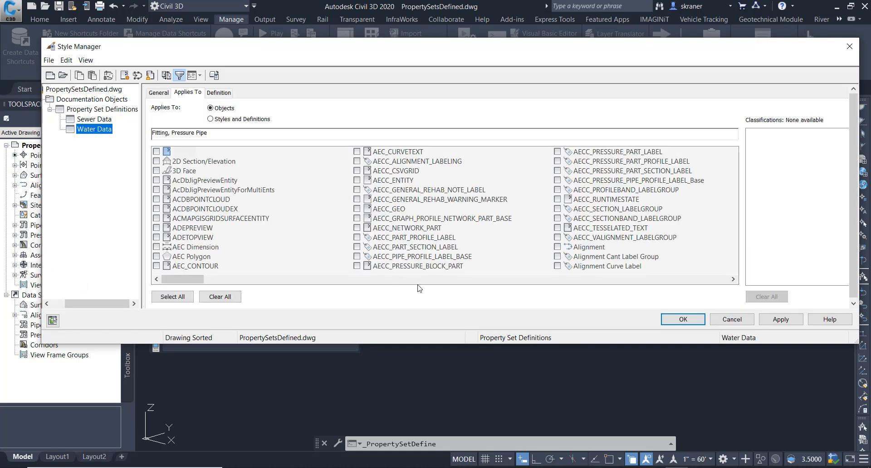
drag(190, 280, 546, 298)
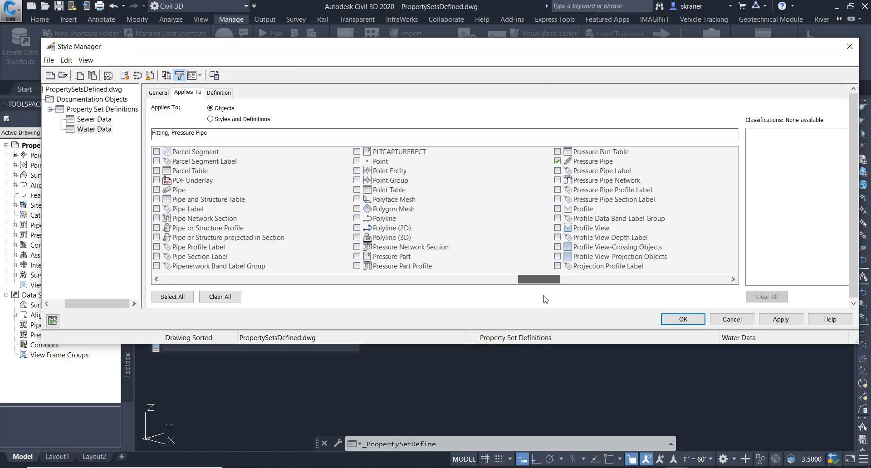
click(558, 161)
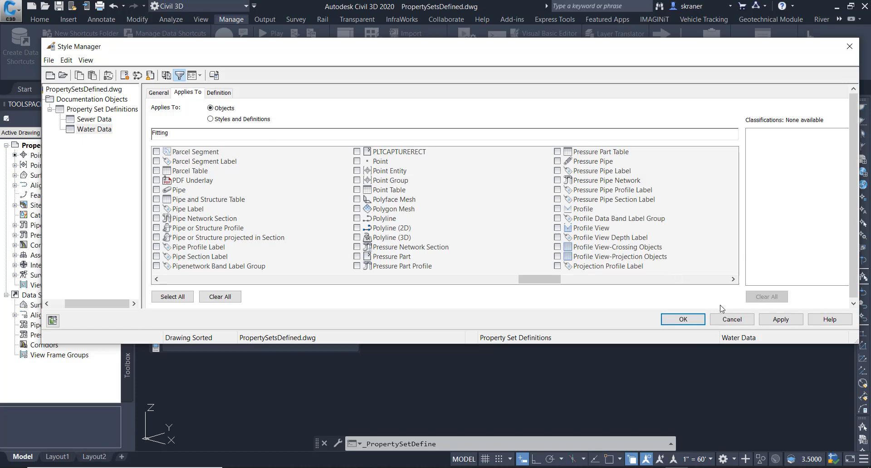
click(683, 320)
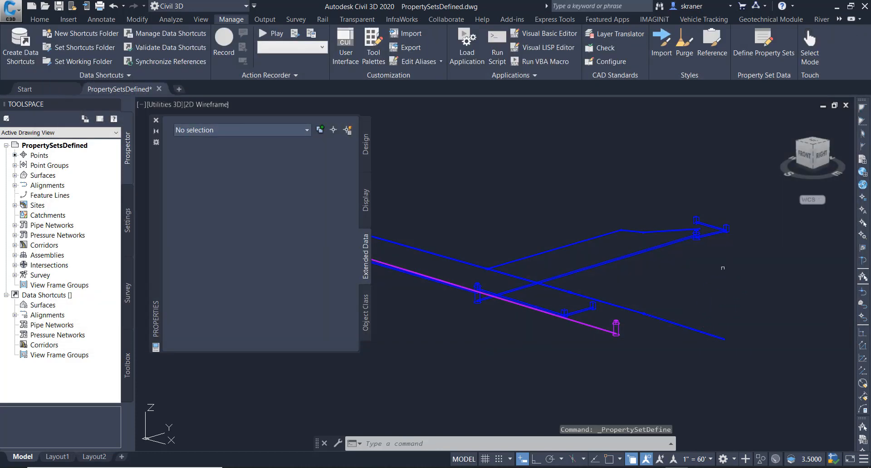
- Select a pressure pipe to review its extended data
click(682, 325)
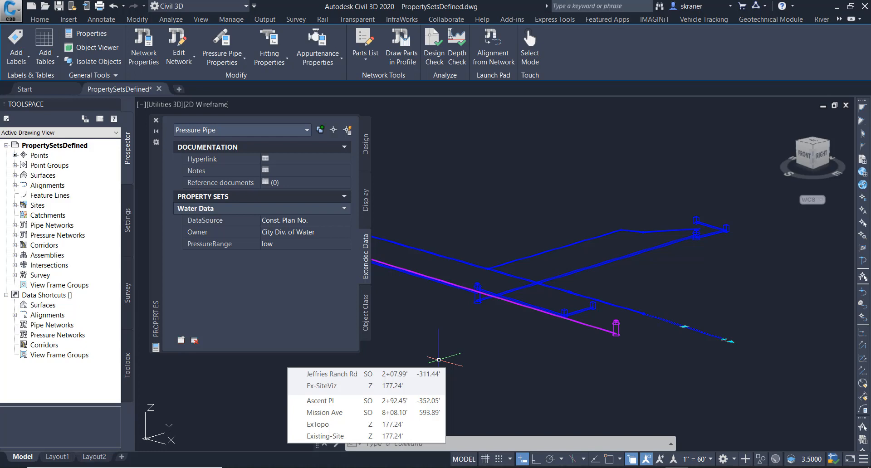
click(416, 444)
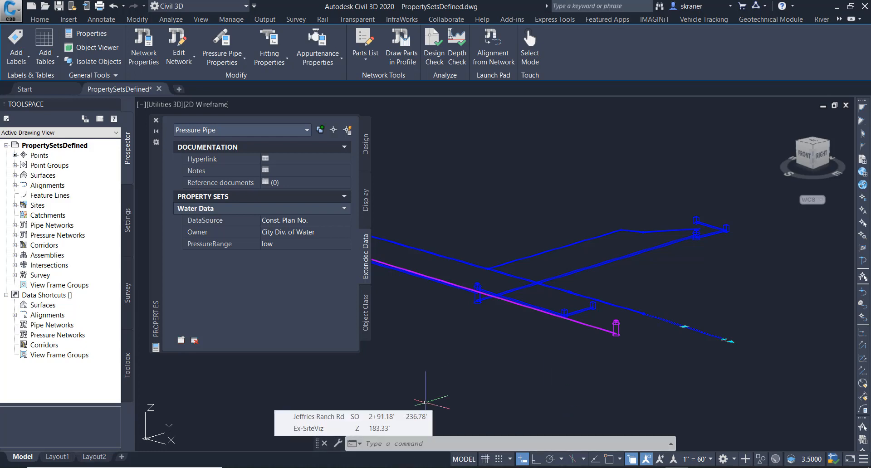
click(467, 442)
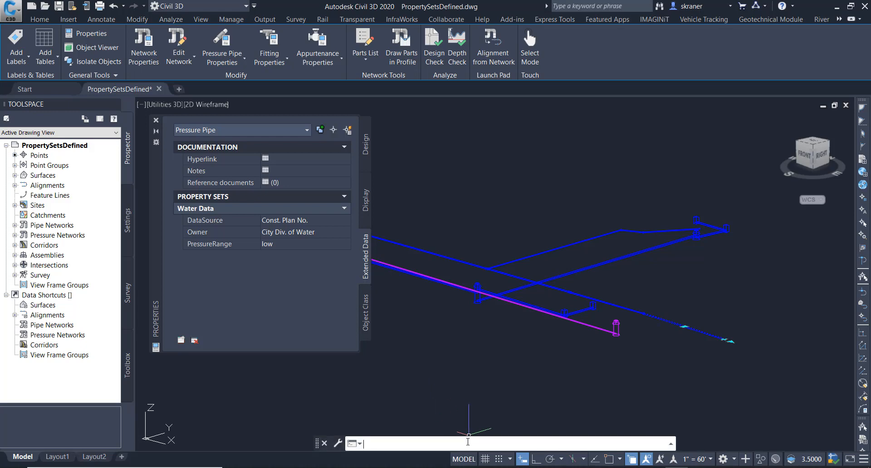
- Run PROPERTYSETCLEAN for the Water Data property set definition
text(PROPEr)
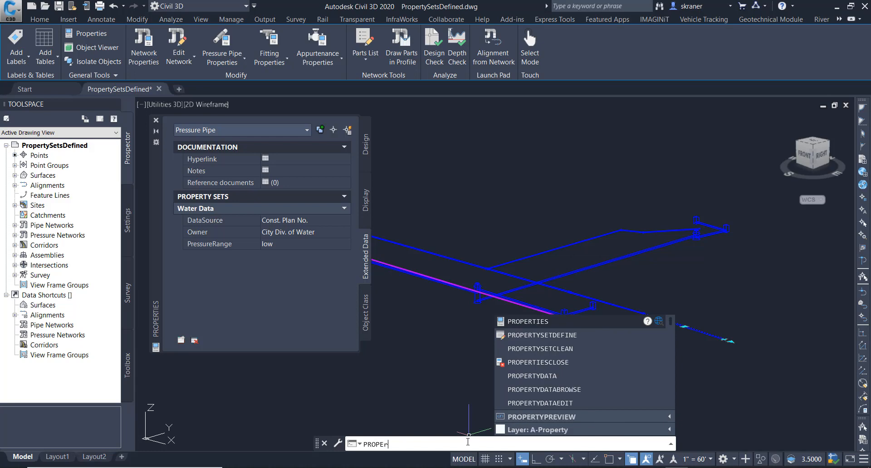
text(tyset)
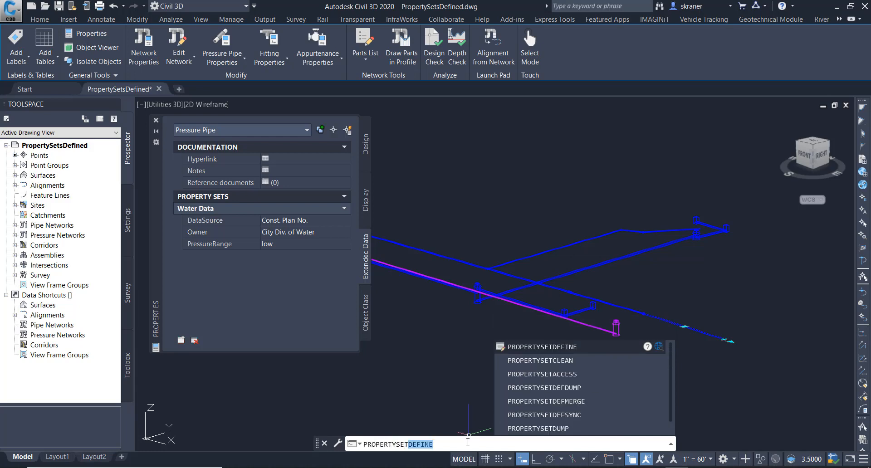
text(cl)
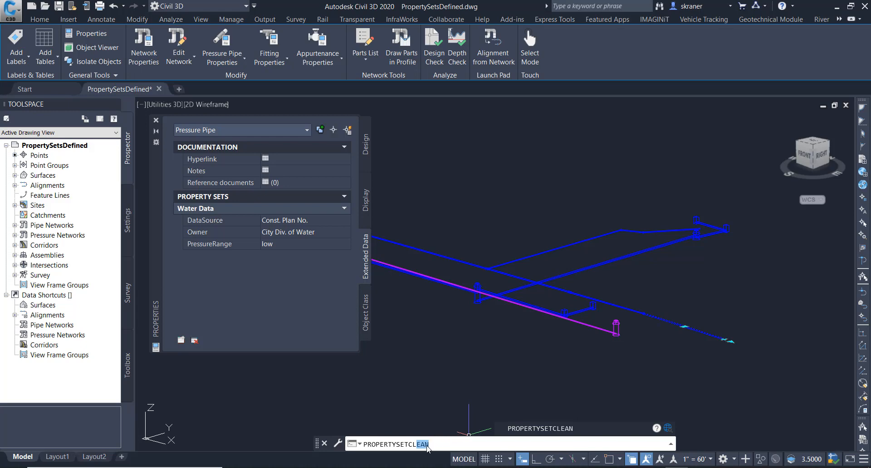
text(ean)
key(Return)
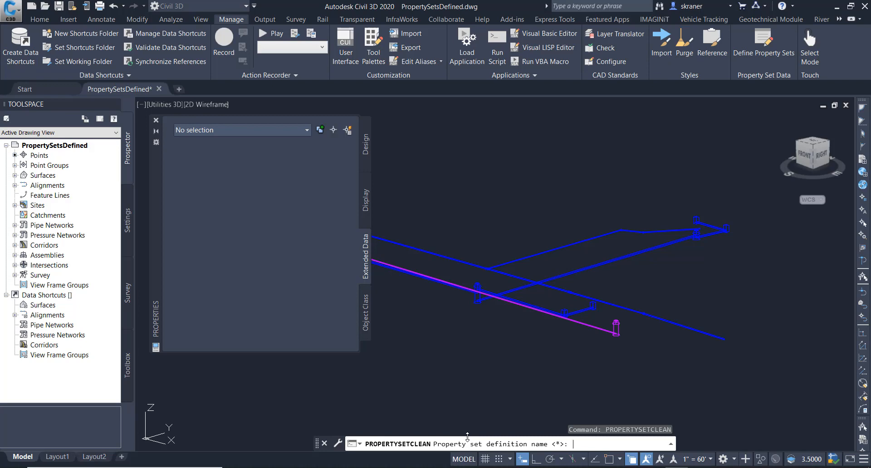
text(Water Data)
key(Return)
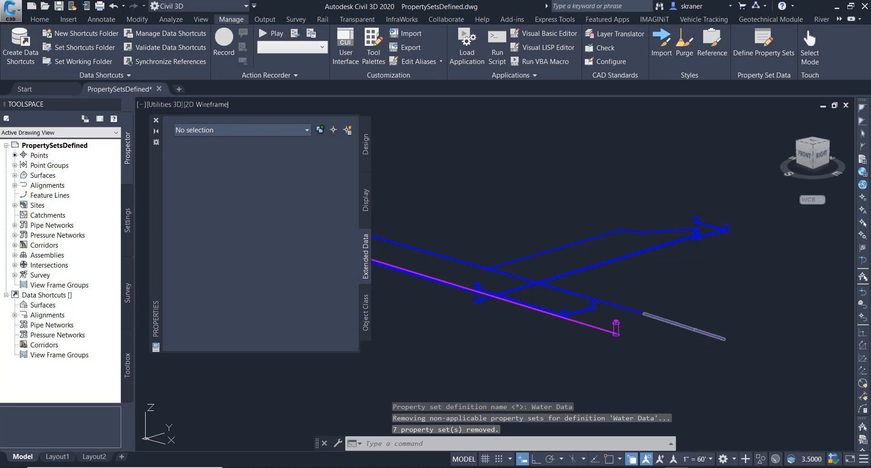
- Select a pressure pipe, then a fitting, to review their extended data
click(694, 330)
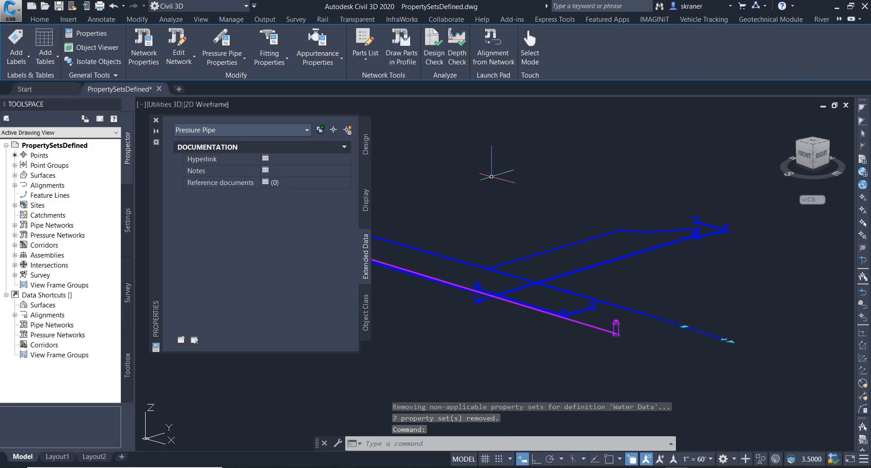
key(Escape)
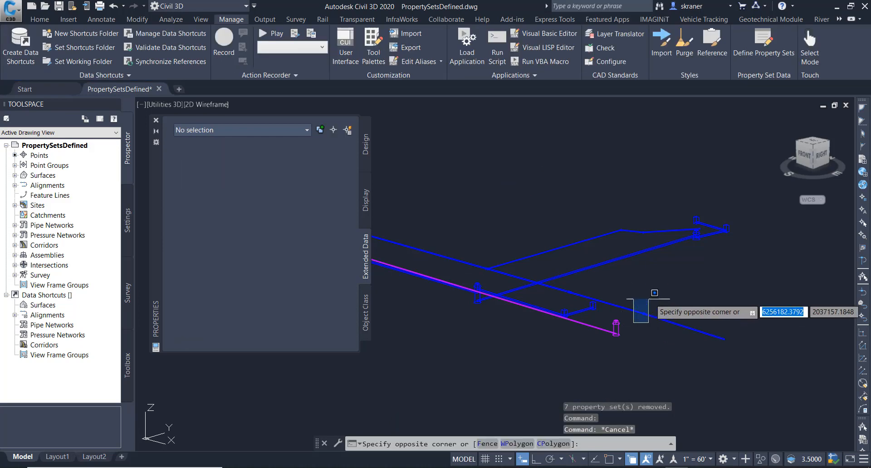
click(633, 322)
click(654, 298)
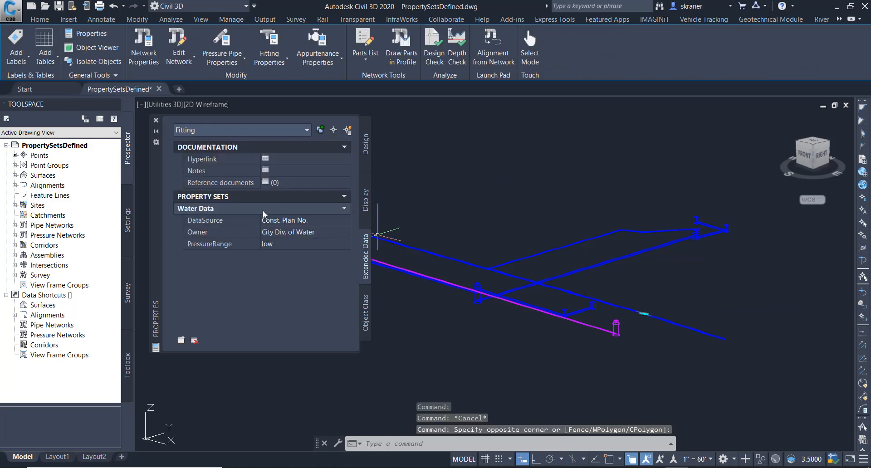